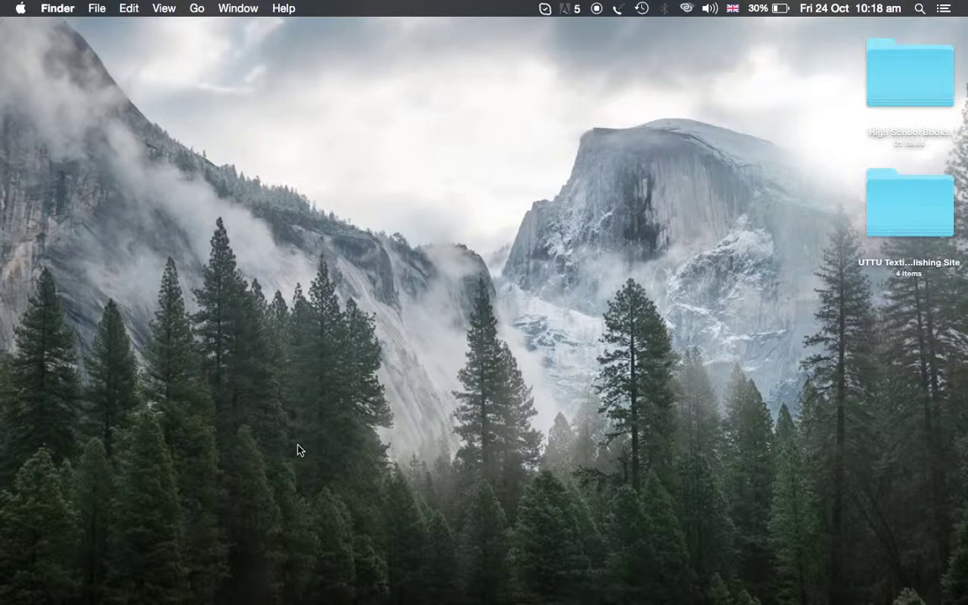
Step: Launch Pages and view My Templates in the template chooser
mouse_move(233, 588)
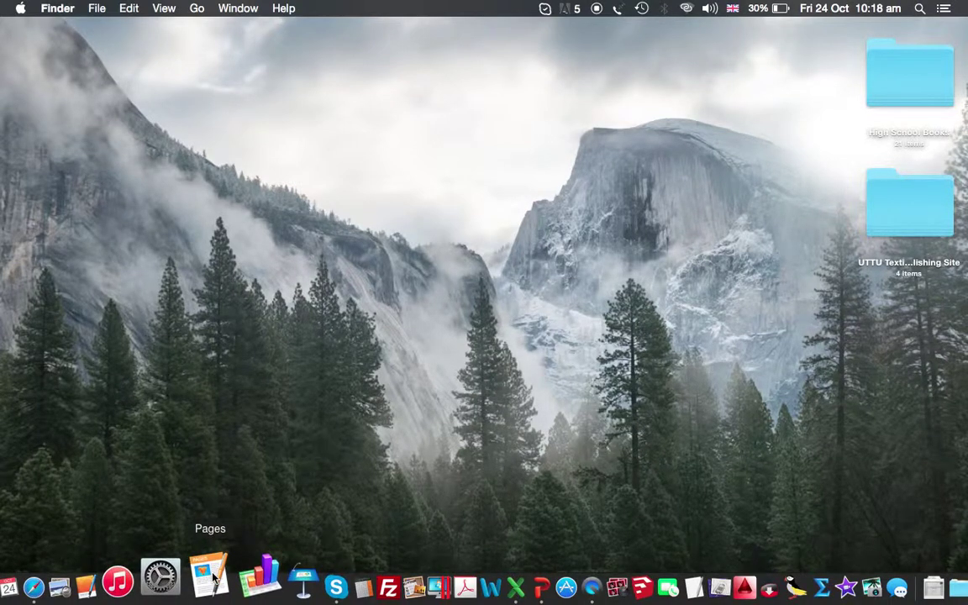
click(212, 578)
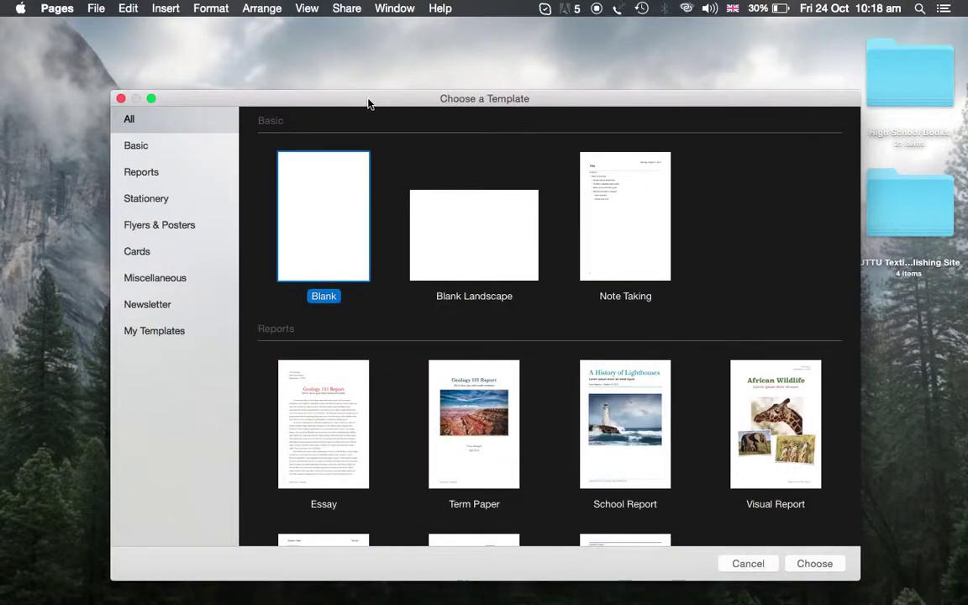
drag(367, 101, 370, 74)
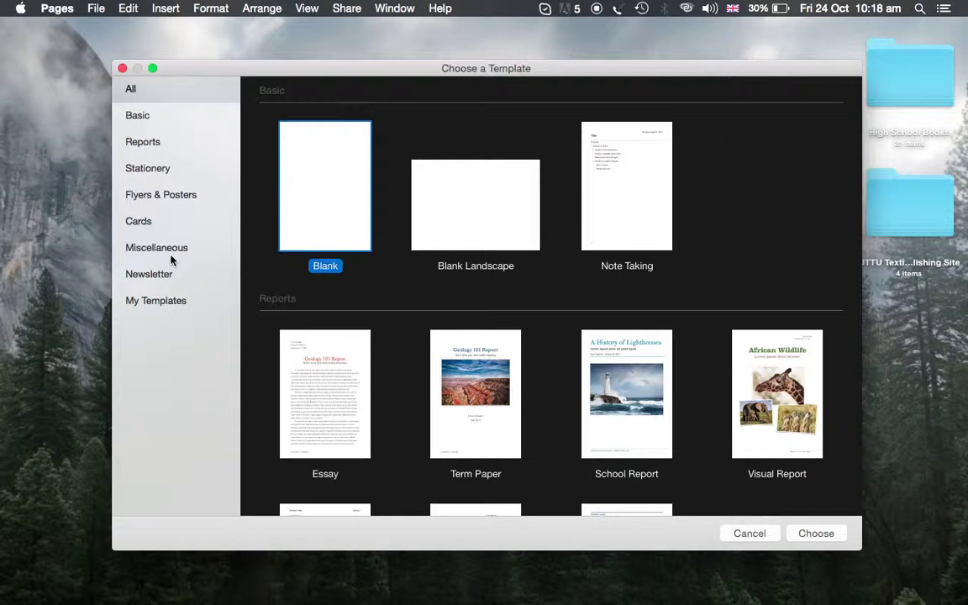
click(165, 306)
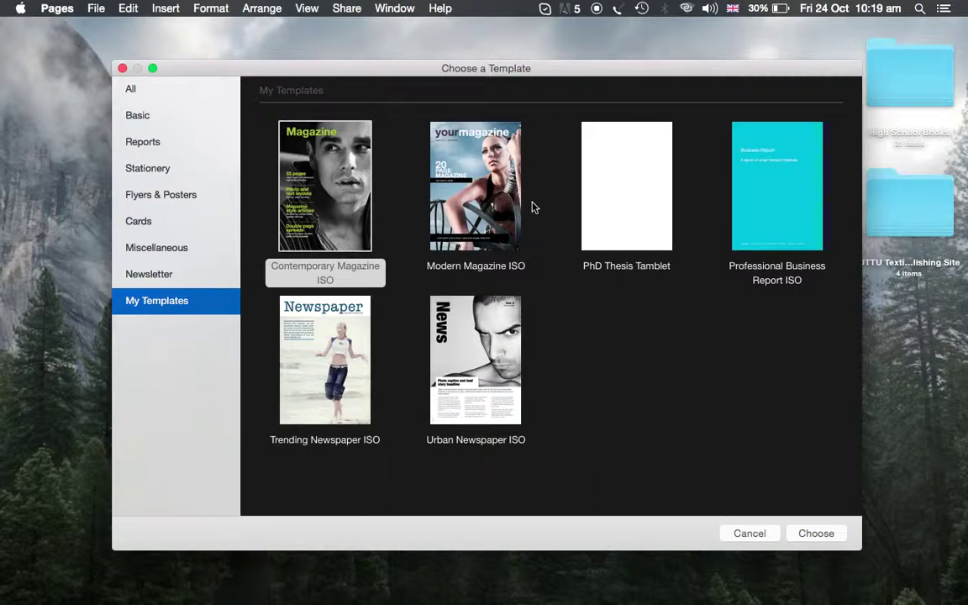
Step: Browse the magazine and newspaper templates, then show All categories and select Blank
click(479, 200)
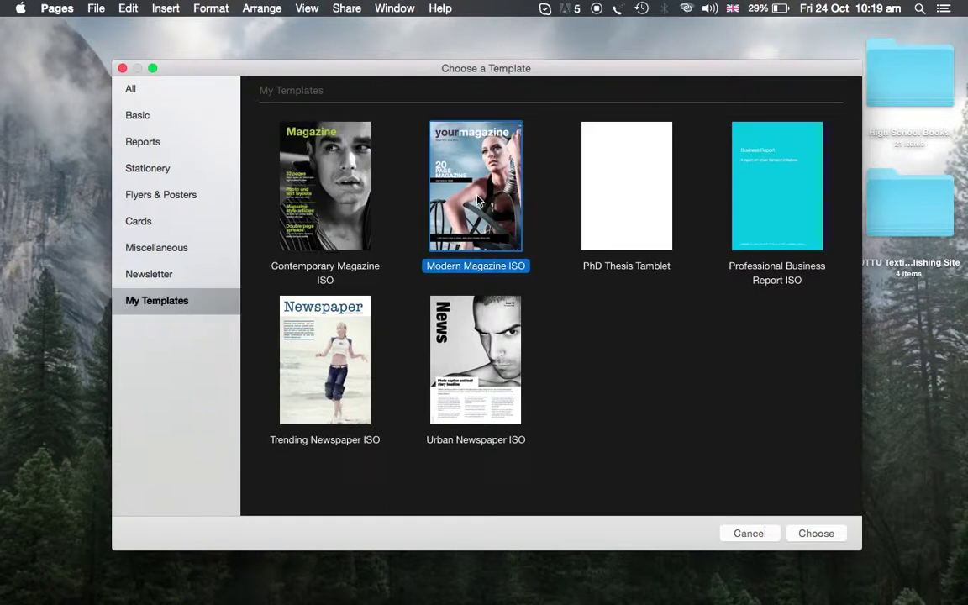
click(357, 348)
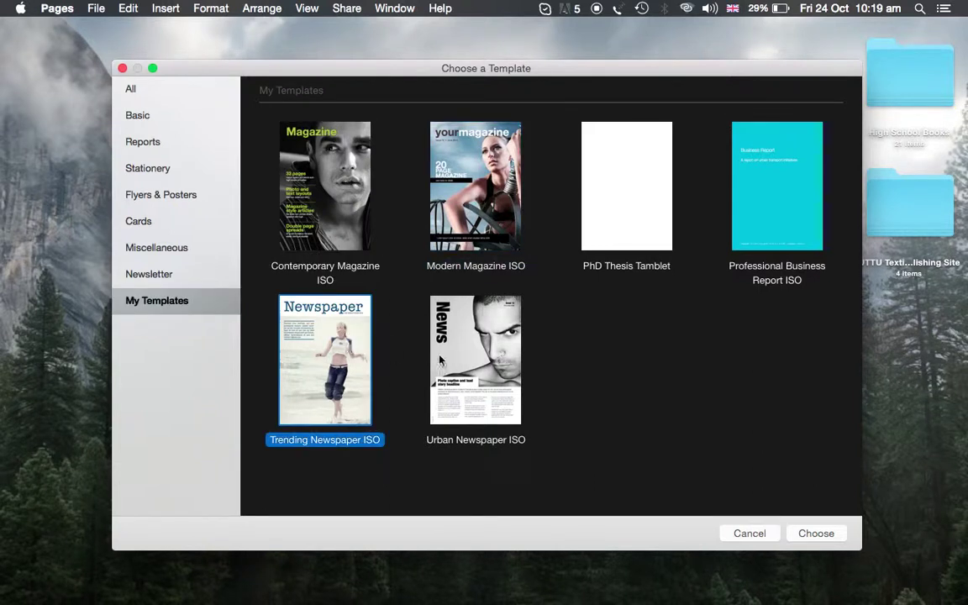
click(439, 359)
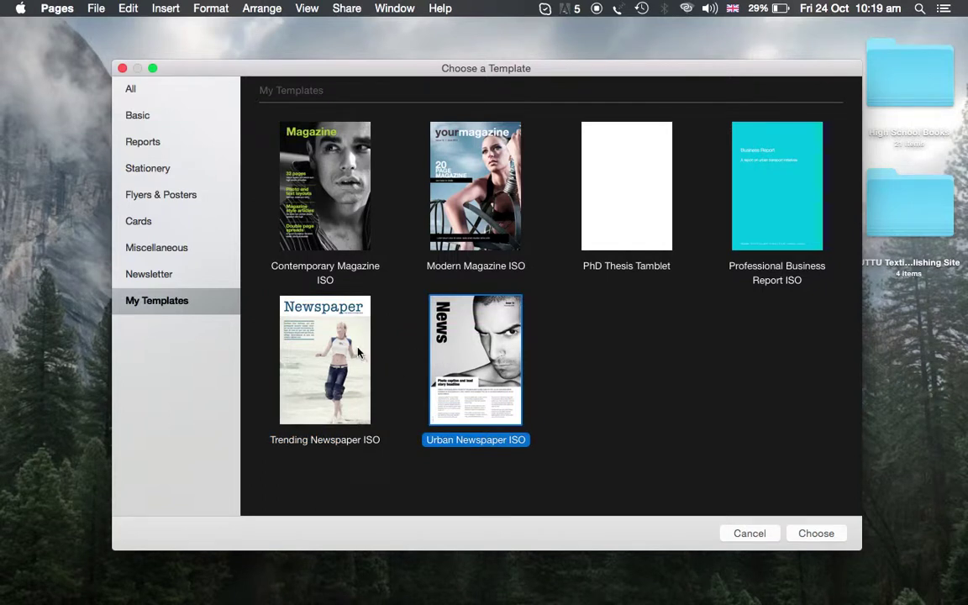
scroll(357, 352, up, 2)
click(140, 96)
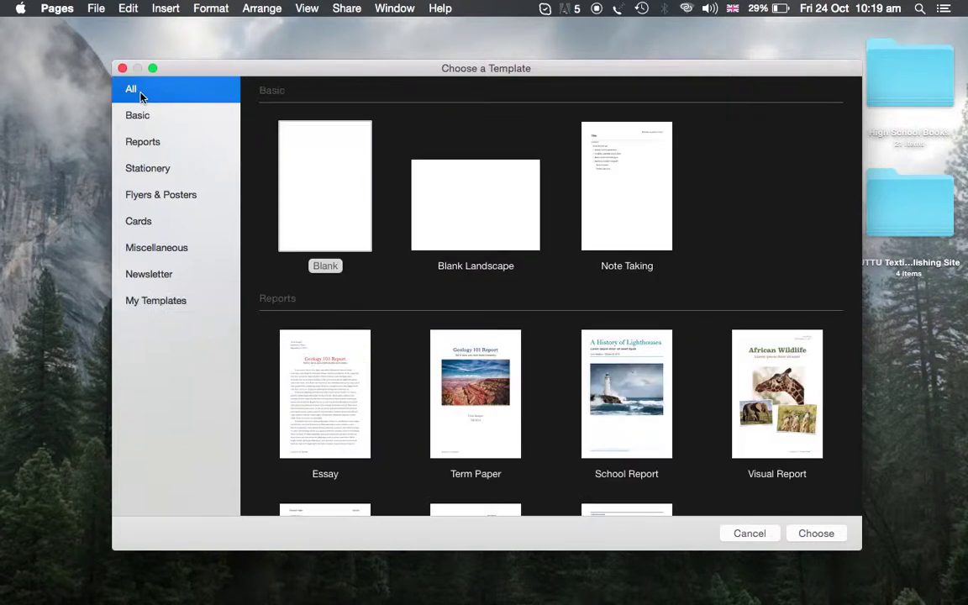
click(326, 185)
Step: Create an Untitled document from the Blank template and widen its window to the screen edge
double_click(325, 186)
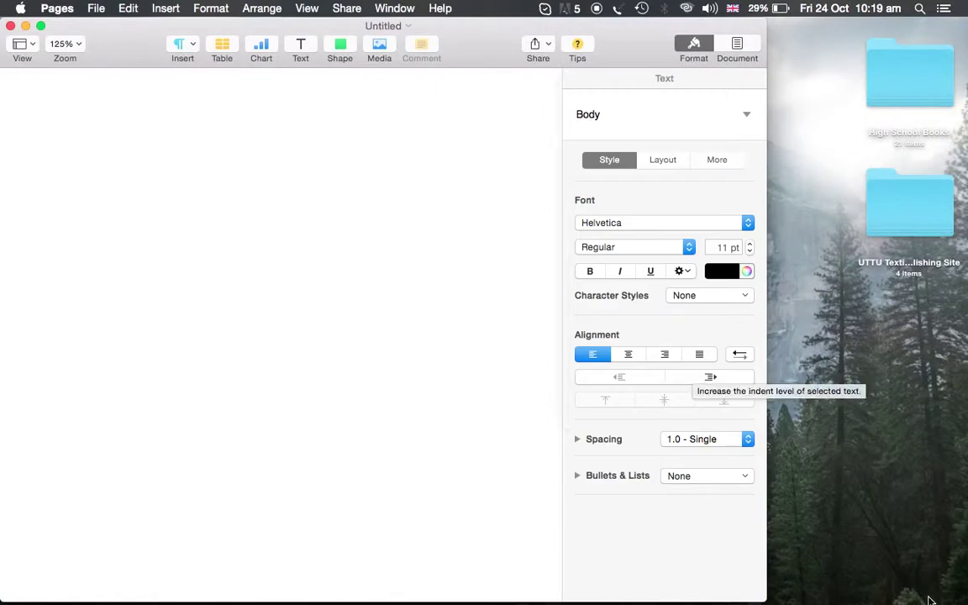
drag(771, 595, 966, 596)
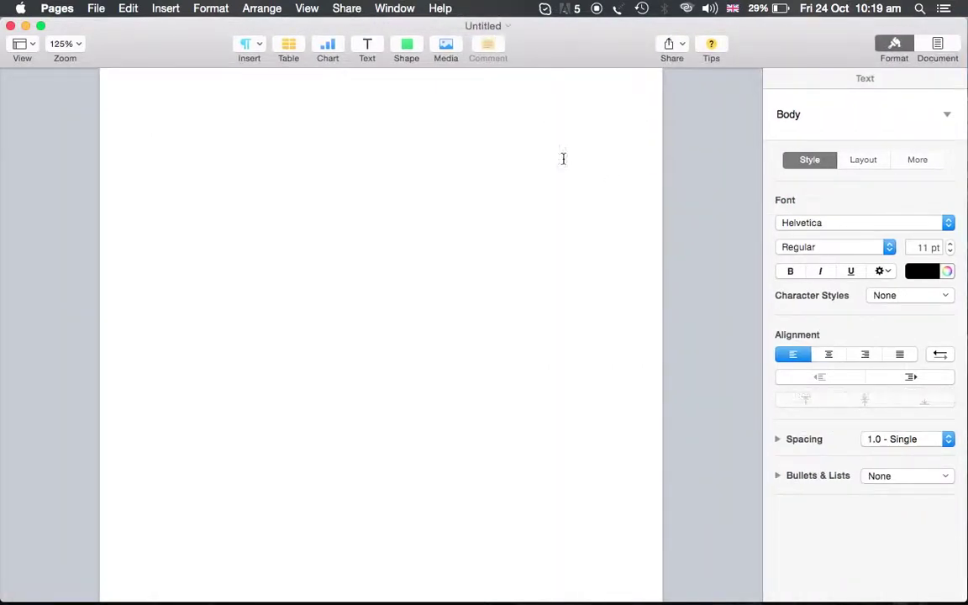
mouse_move(0, 0)
click(323, 208)
Step: In Pages Preferences, set 'Use template: Blank', review the Rulers pane, then close Preferences
click(69, 9)
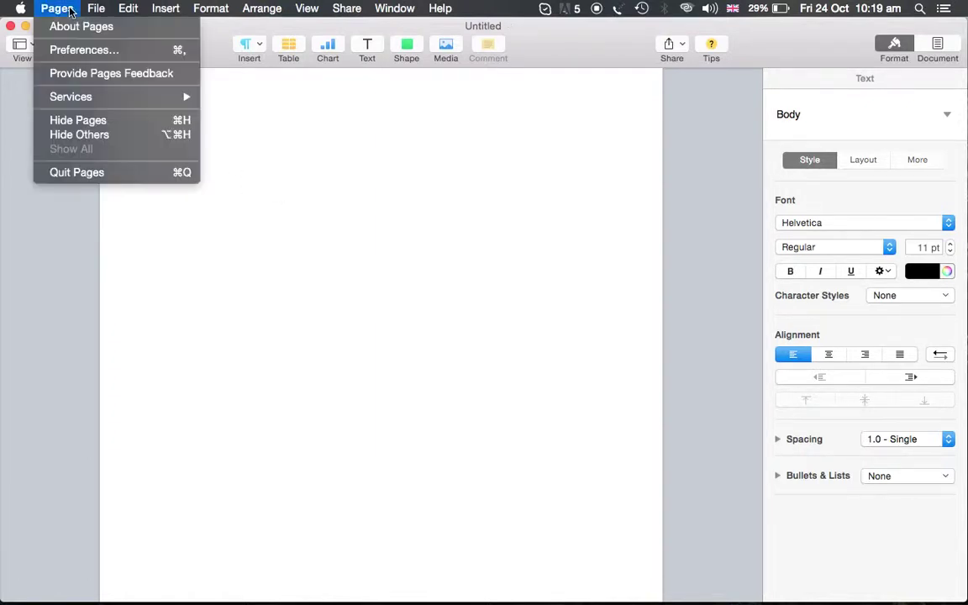
click(94, 52)
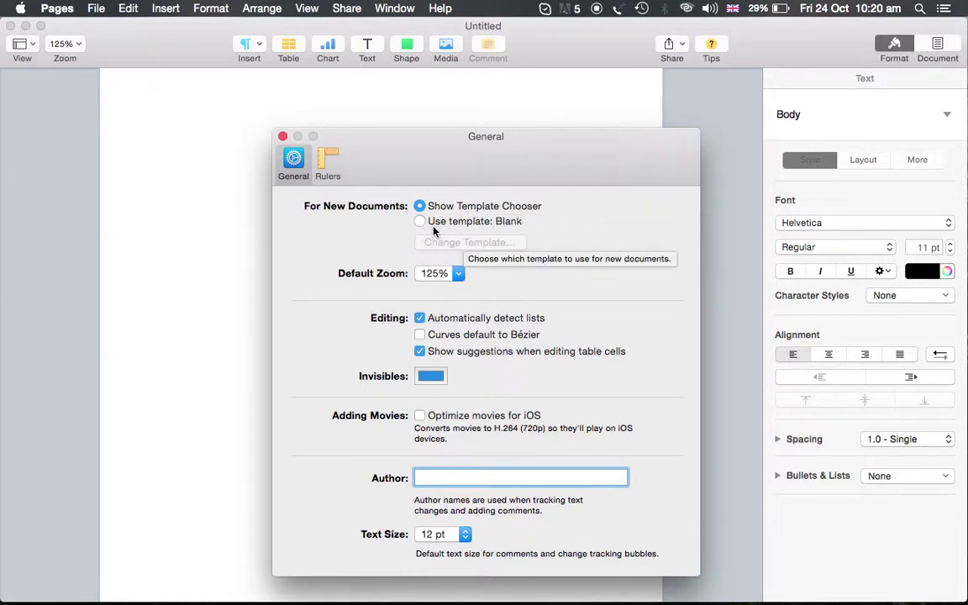
click(419, 222)
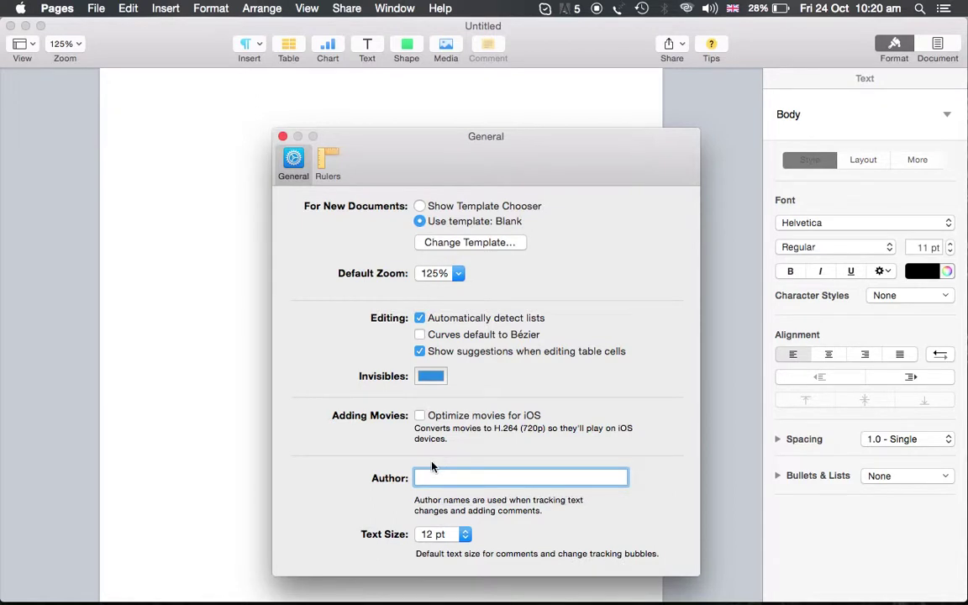
click(326, 153)
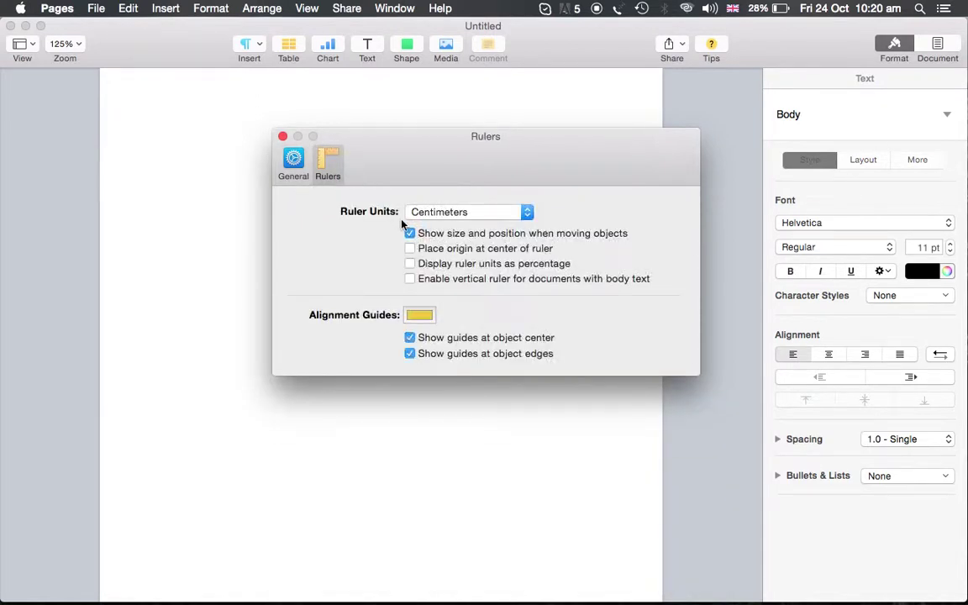
click(282, 136)
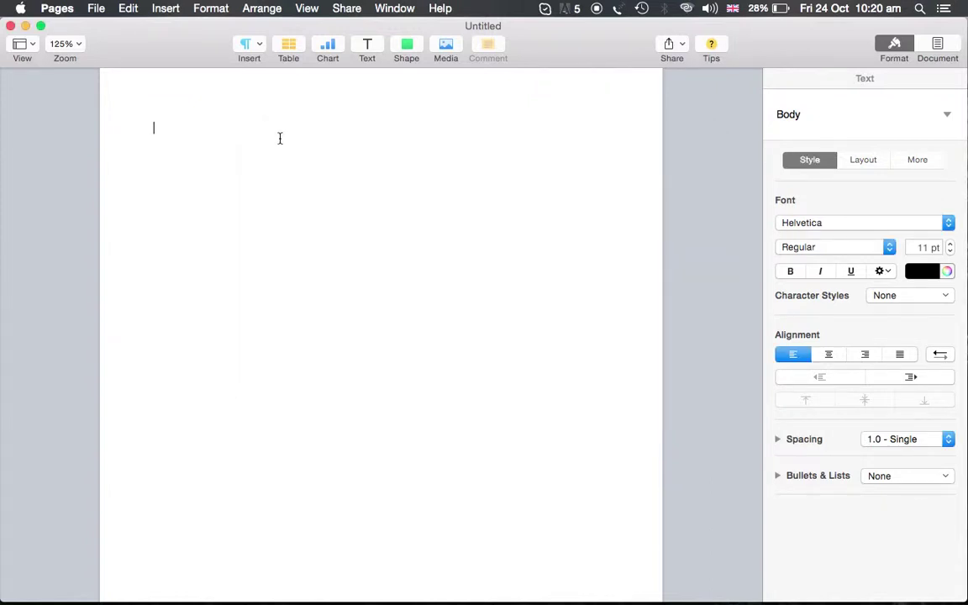
click(97, 9)
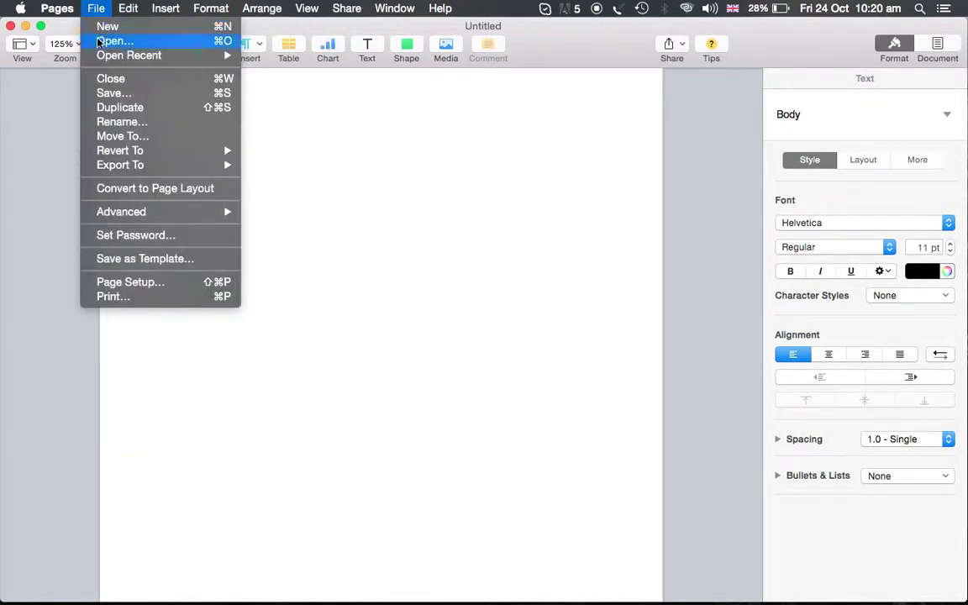
mouse_move(101, 54)
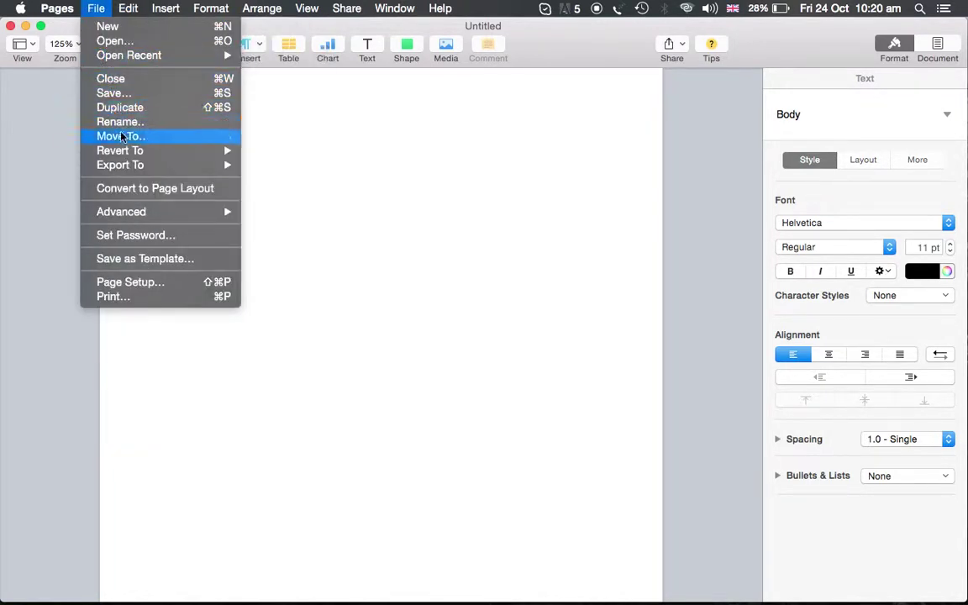
mouse_move(128, 170)
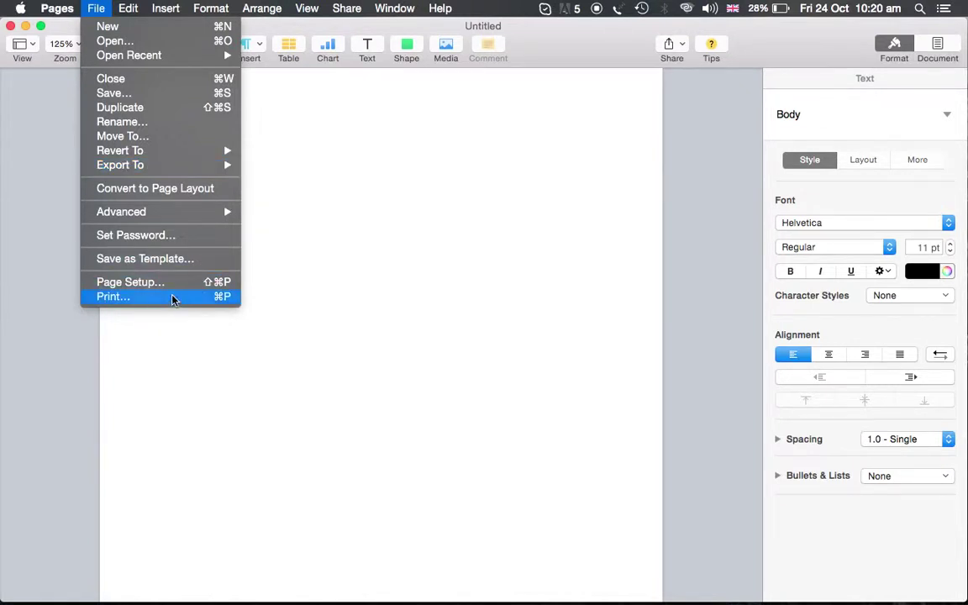
click(287, 201)
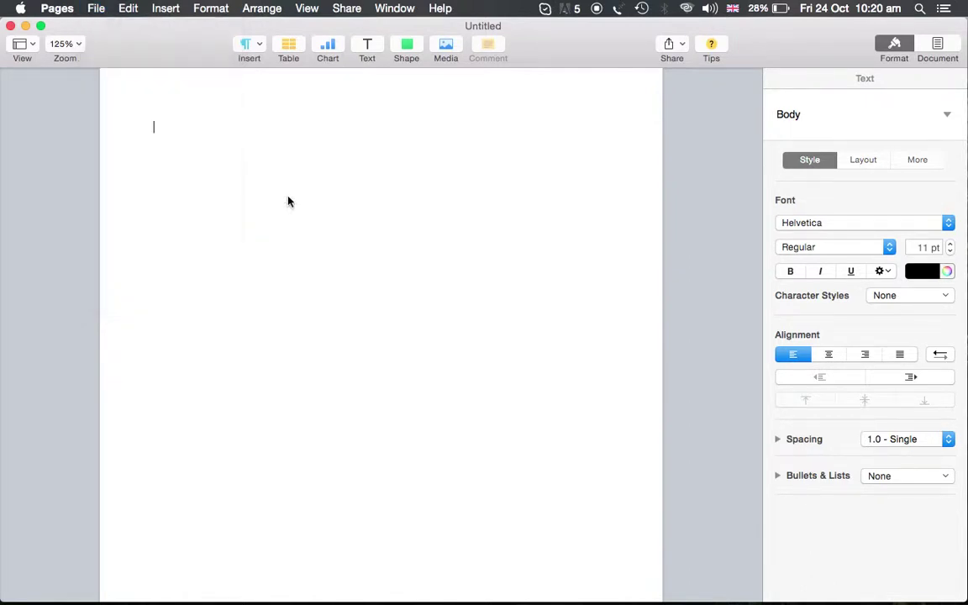
click(127, 8)
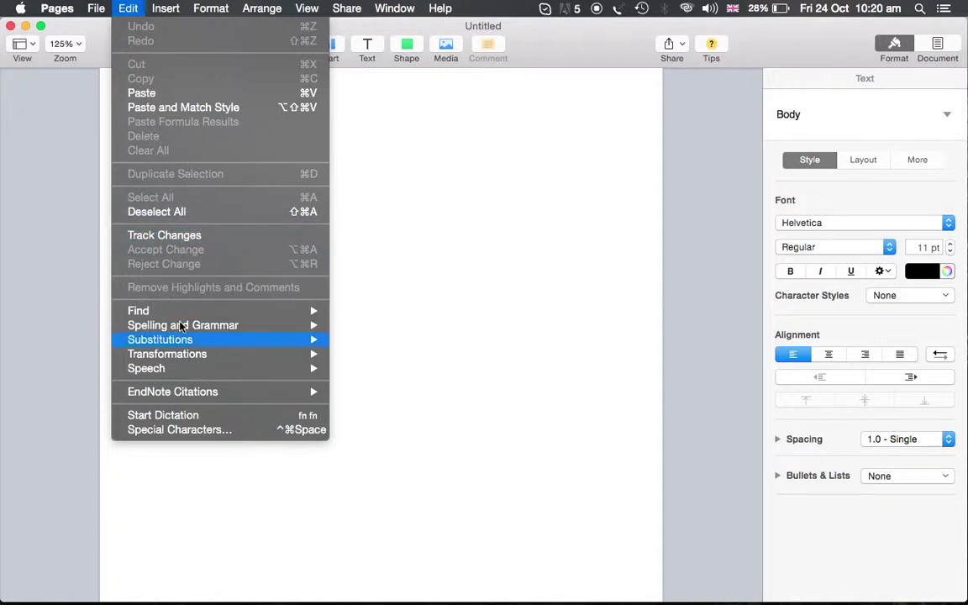
mouse_move(180, 311)
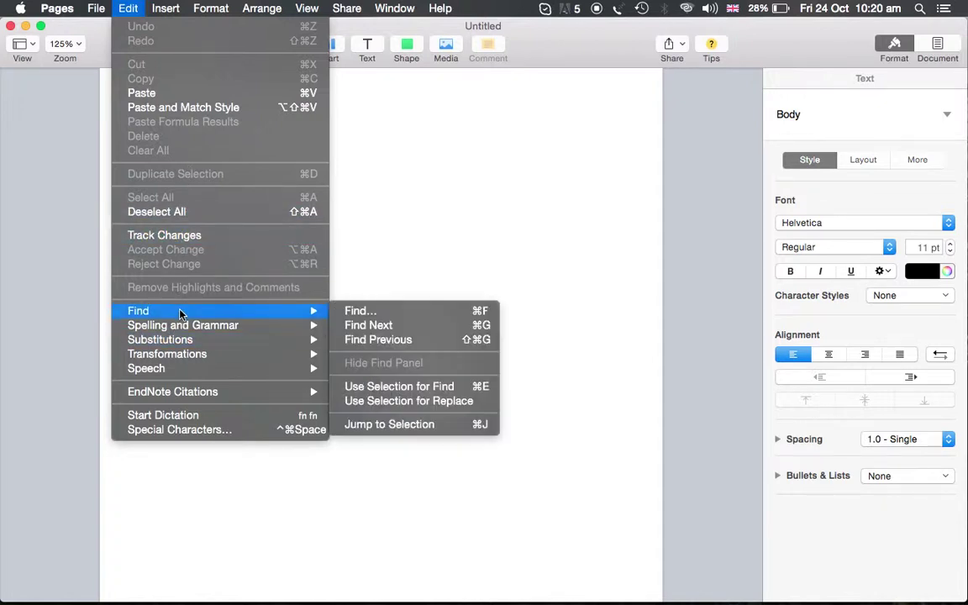
click(367, 311)
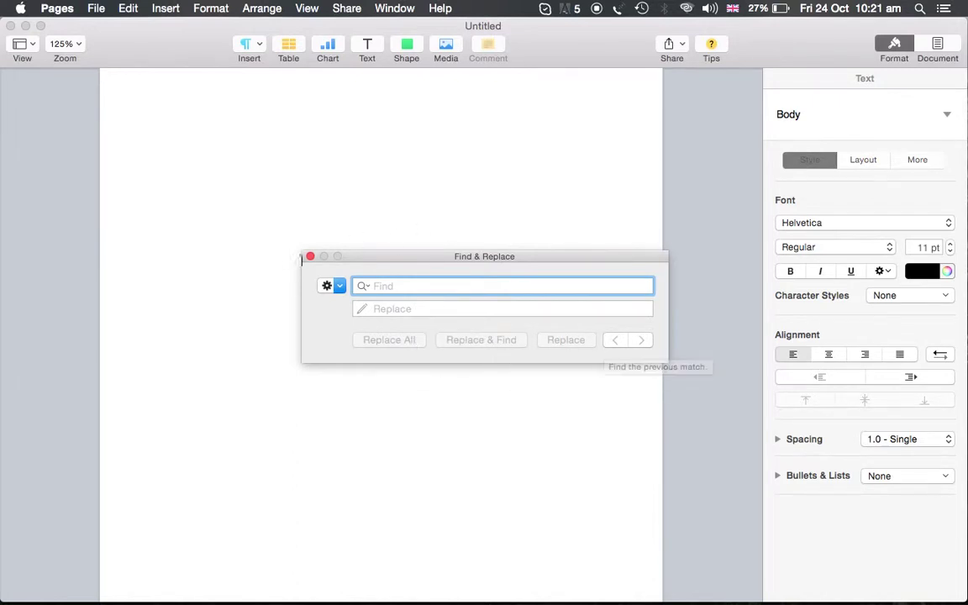
click(310, 256)
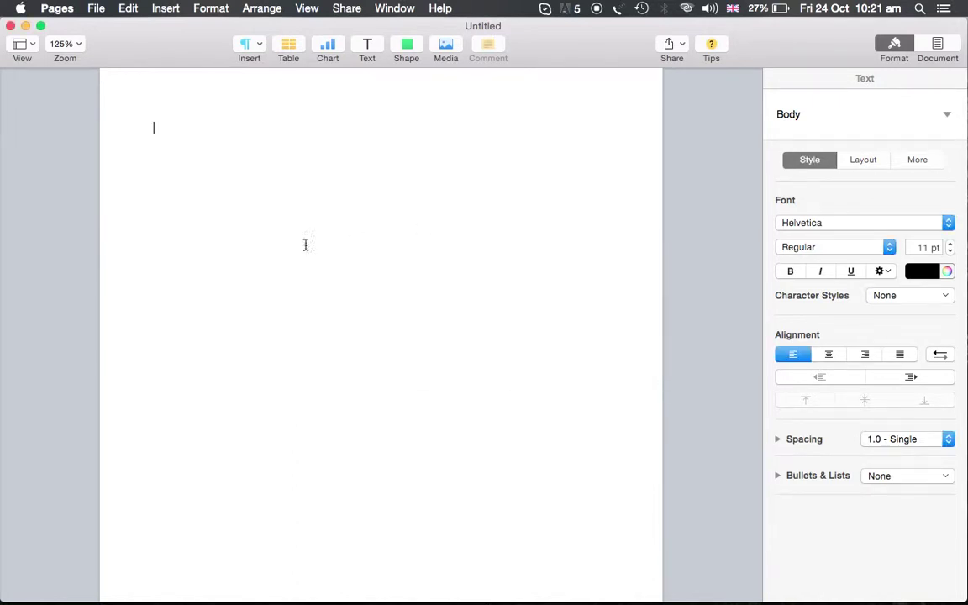
click(127, 9)
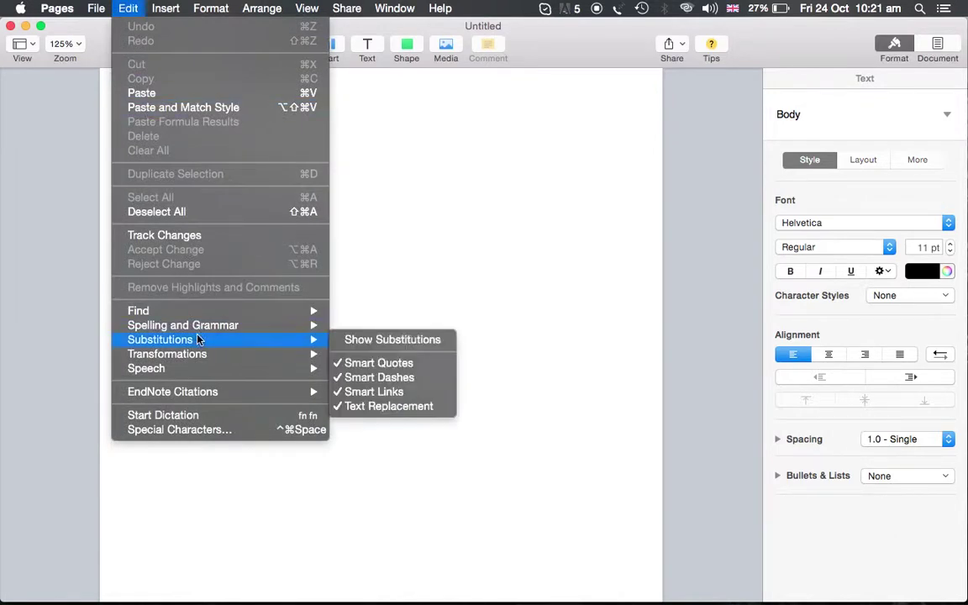
mouse_move(197, 328)
mouse_move(207, 361)
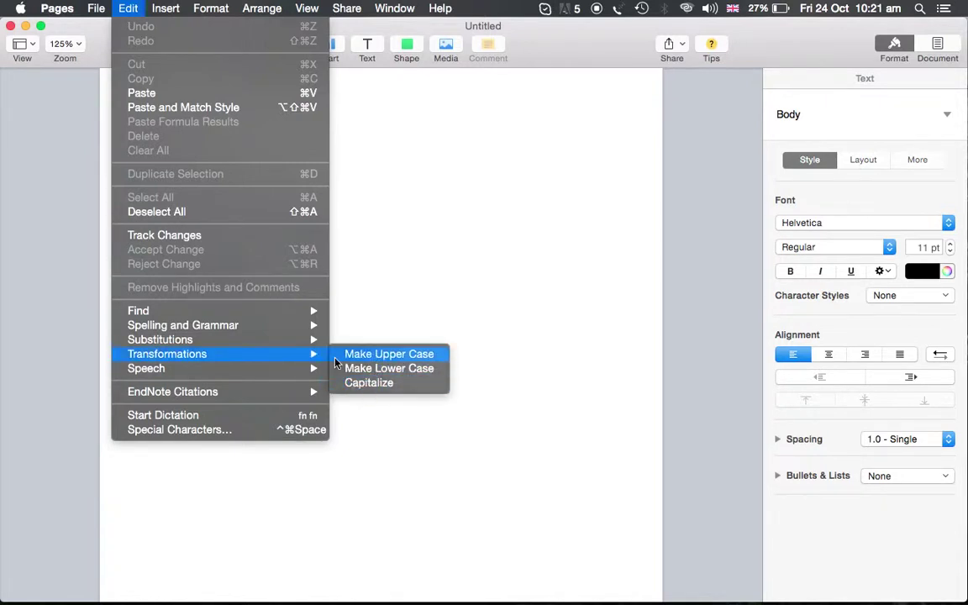
mouse_move(290, 368)
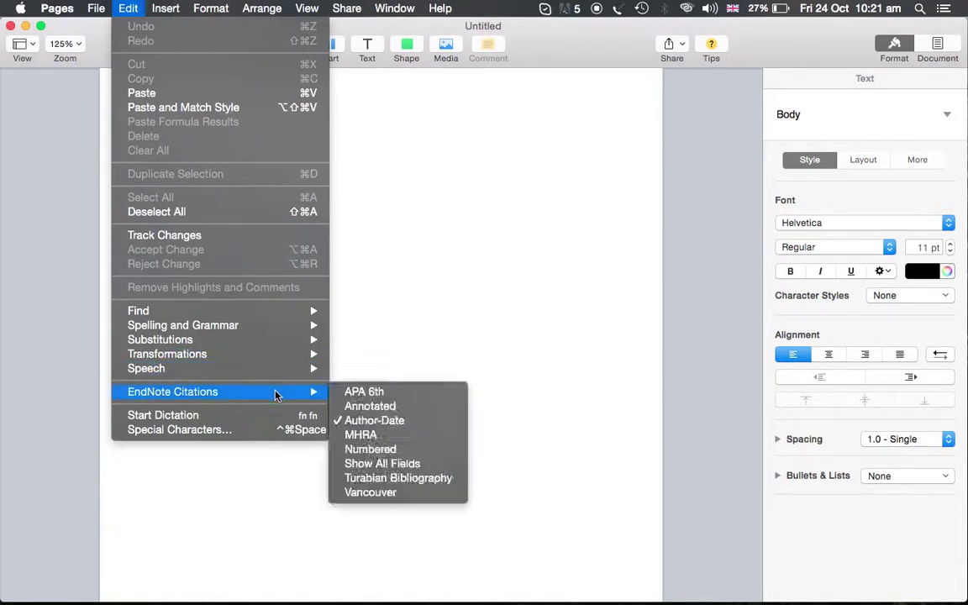
mouse_move(257, 375)
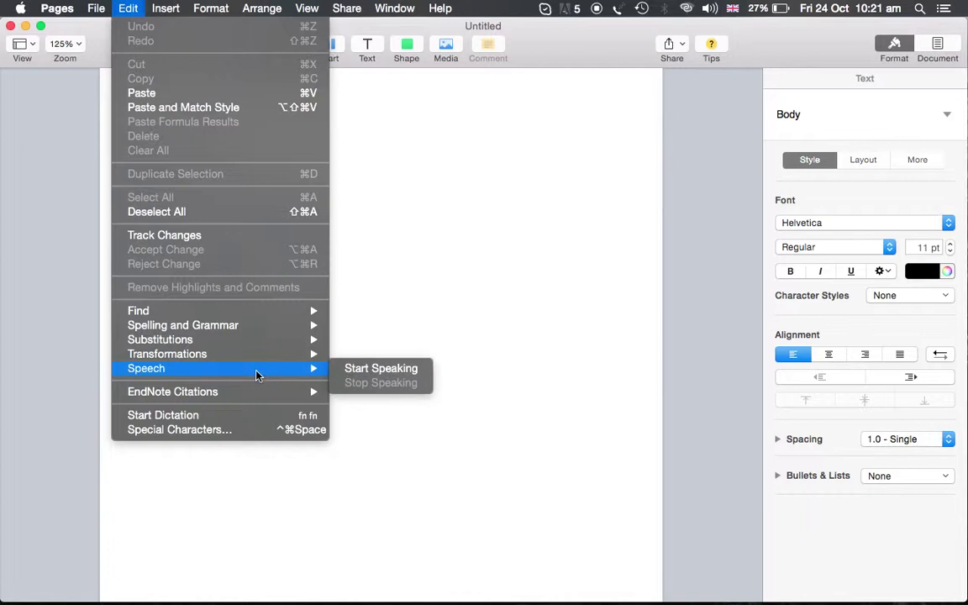
click(424, 254)
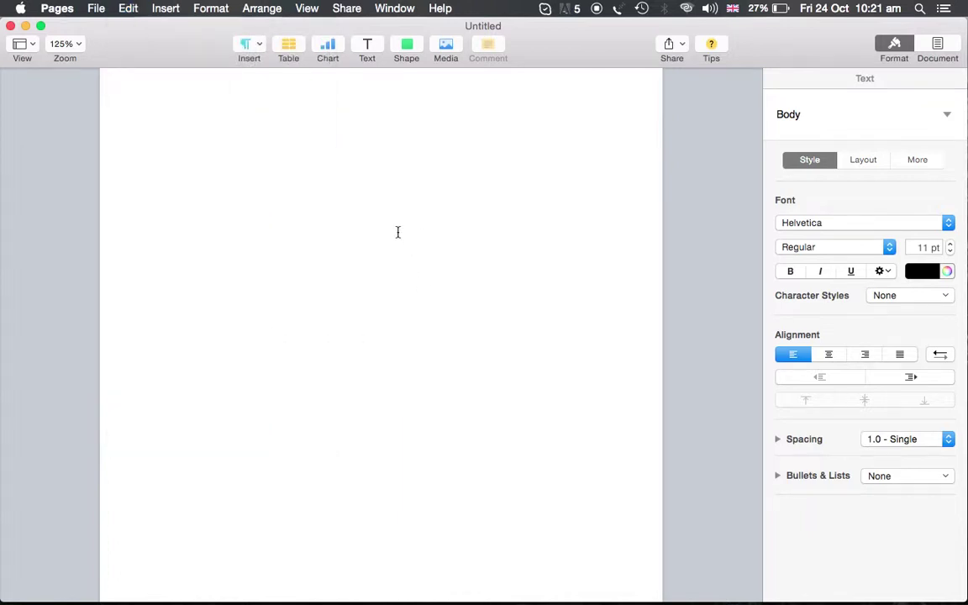
text(Hello You)
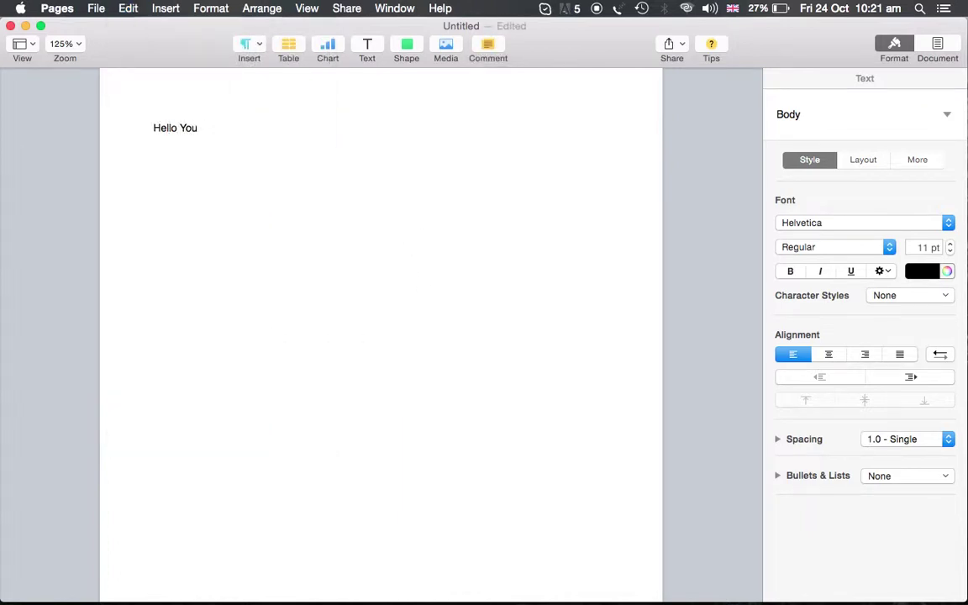
text(tube)
Step: Have the 'Hello Youtube' line read aloud with Start Speaking
click(128, 10)
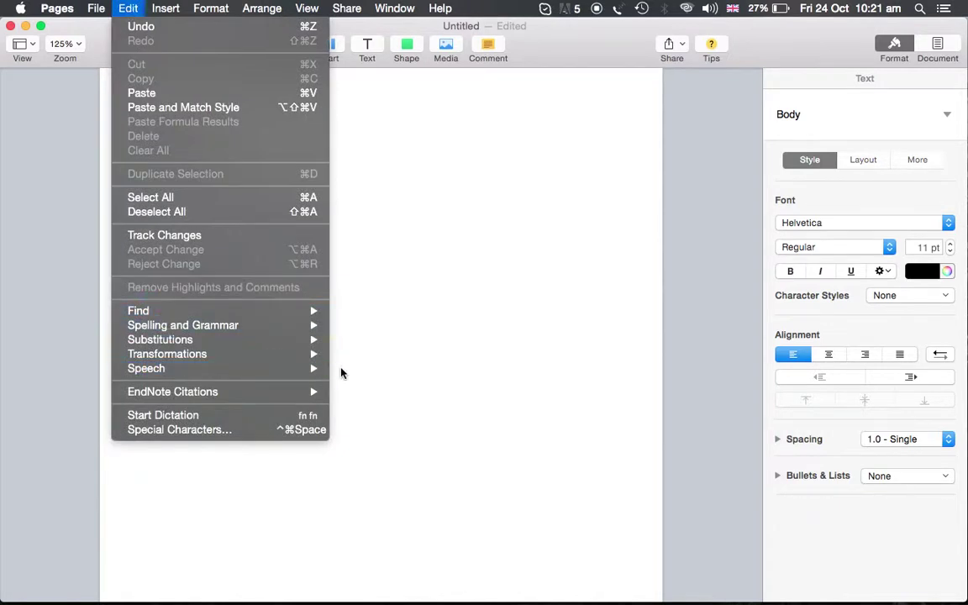
click(362, 369)
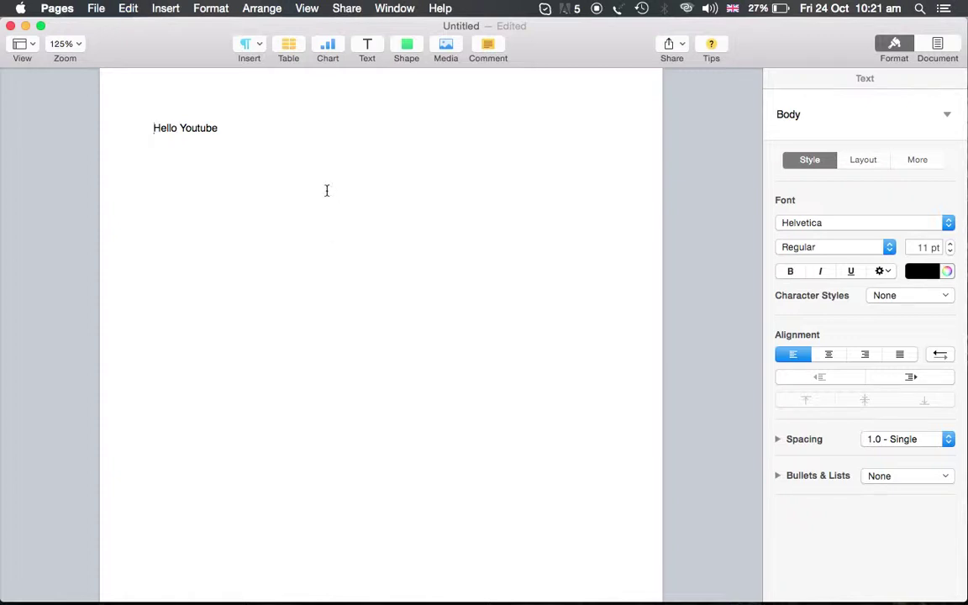
key(super+Right)
Step: Look over the EndNote Citations styles, then dismiss the menu without choosing one
click(127, 10)
mouse_move(236, 396)
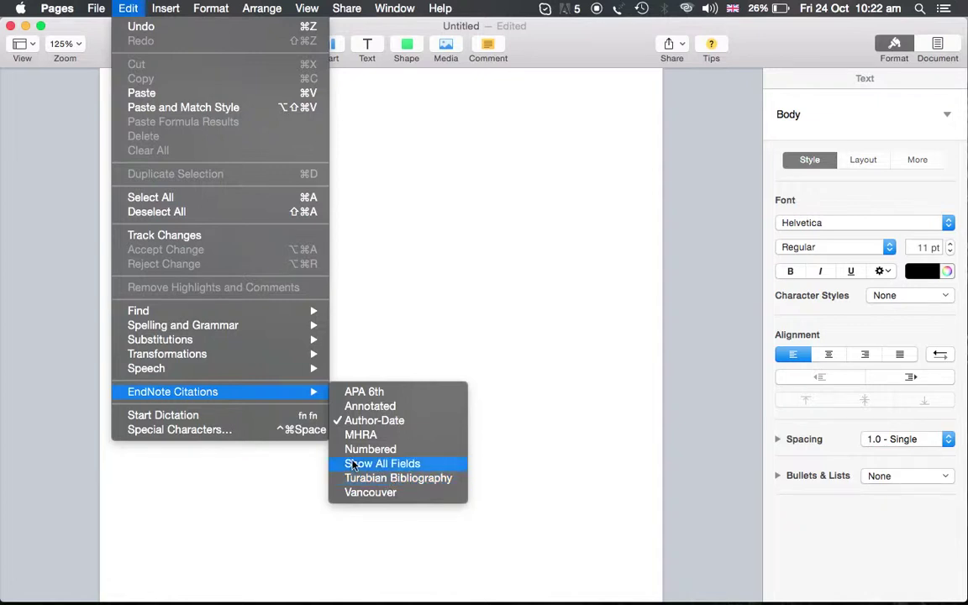
click(302, 419)
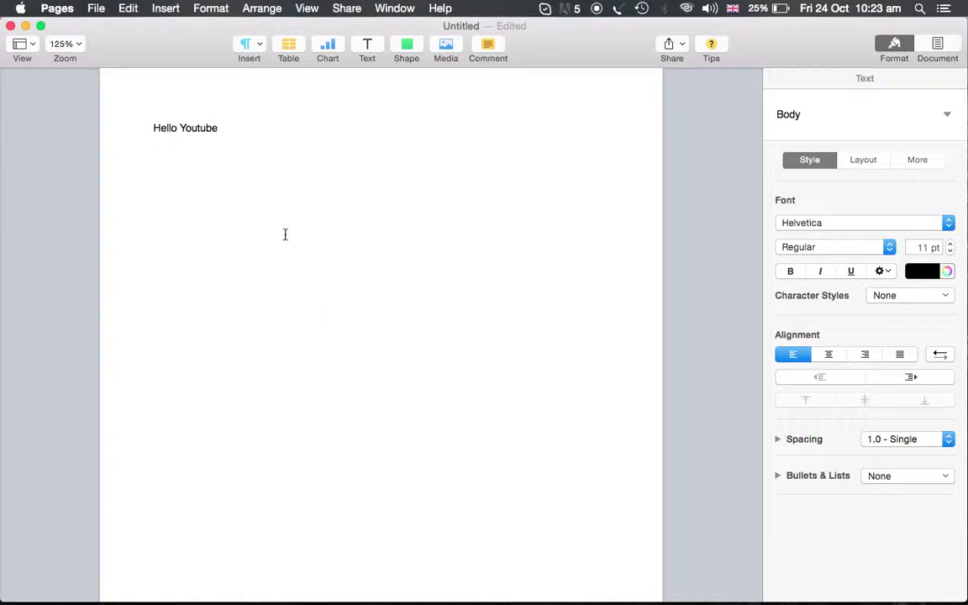
Step: Dictate 'Hello hello' onto a new line below 'Hello Youtube'
key(Return)
click(166, 6)
mouse_move(128, 8)
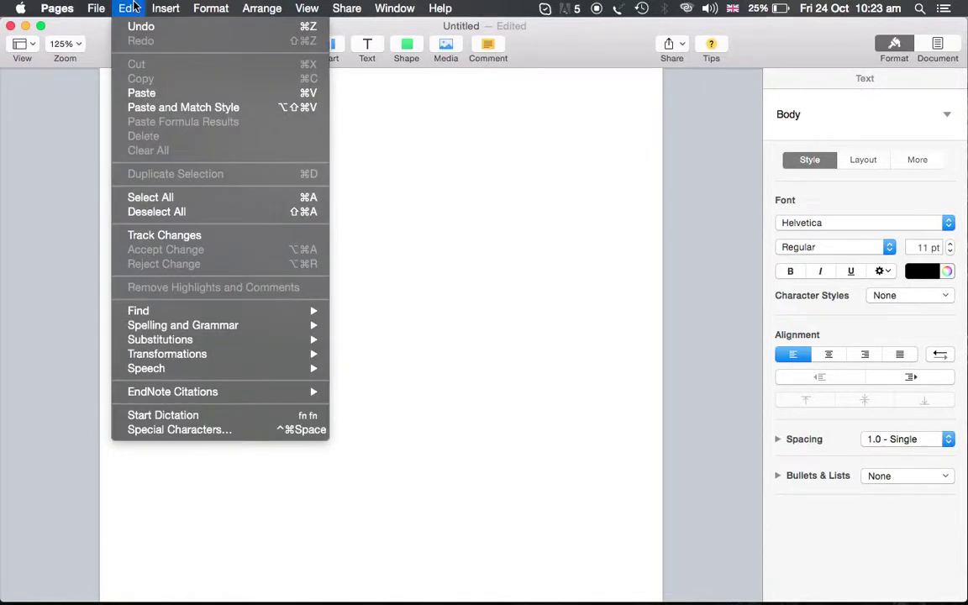
click(167, 423)
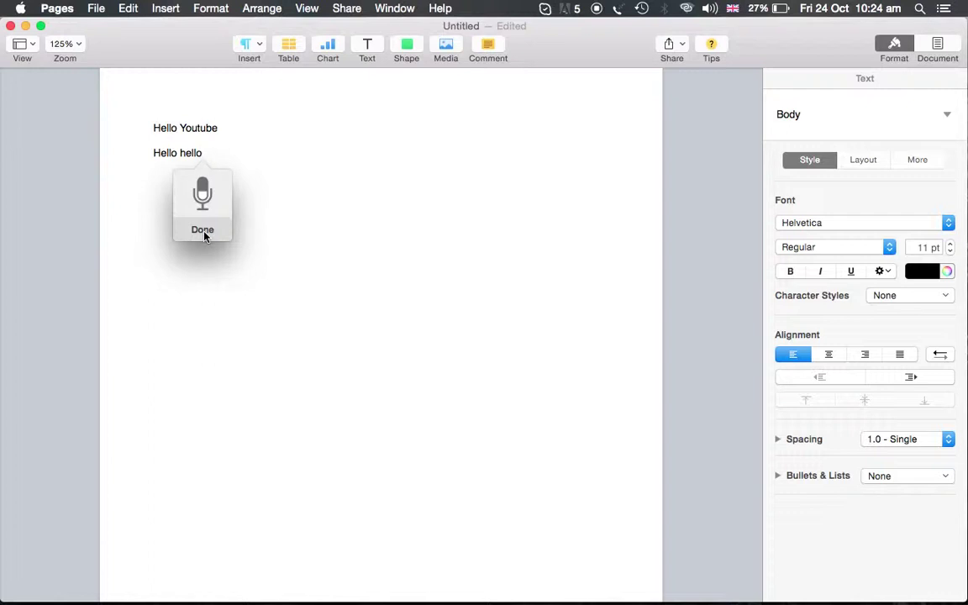
click(128, 9)
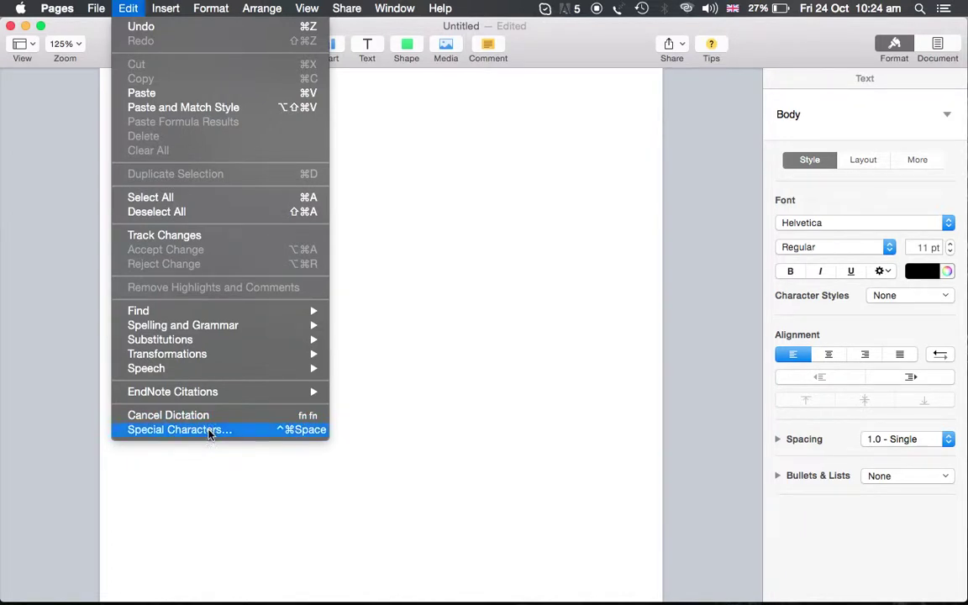
Step: Move from the Edit menu to the Insert menu to see breaks, charts and citations
mouse_move(178, 7)
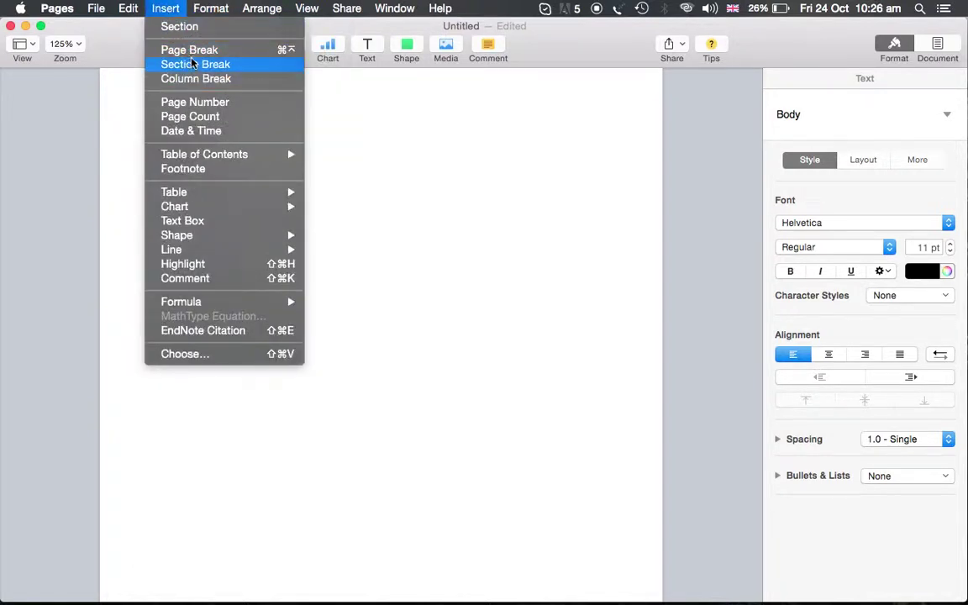
Step: Insert two section breaks and scroll through the new blank pages
click(207, 64)
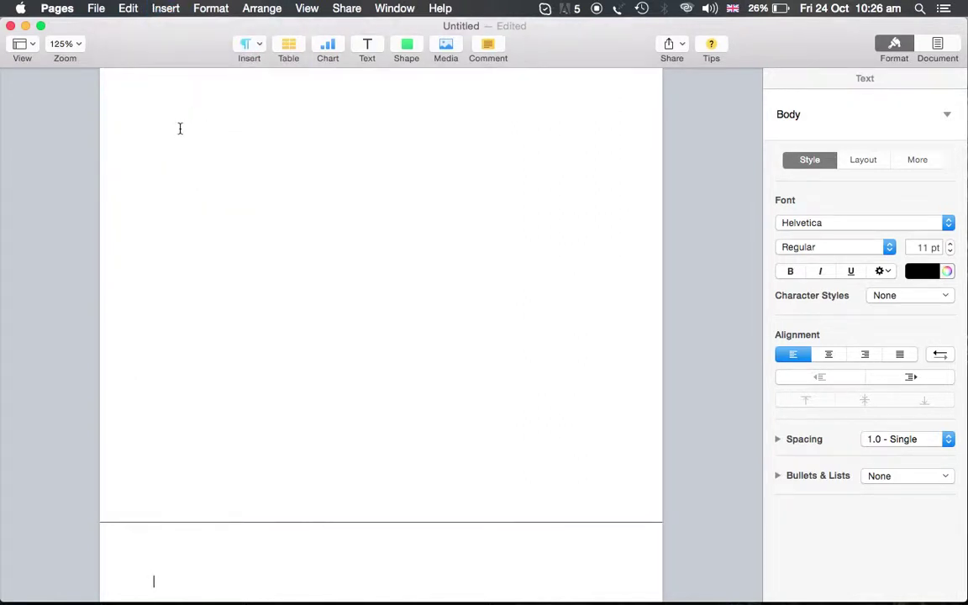
scroll(173, 168, down, 5)
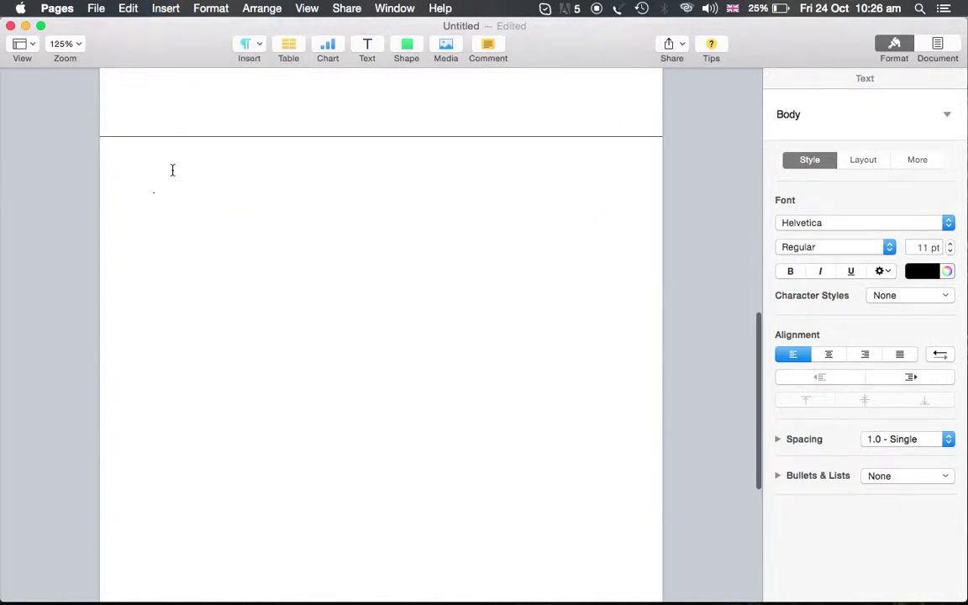
click(165, 10)
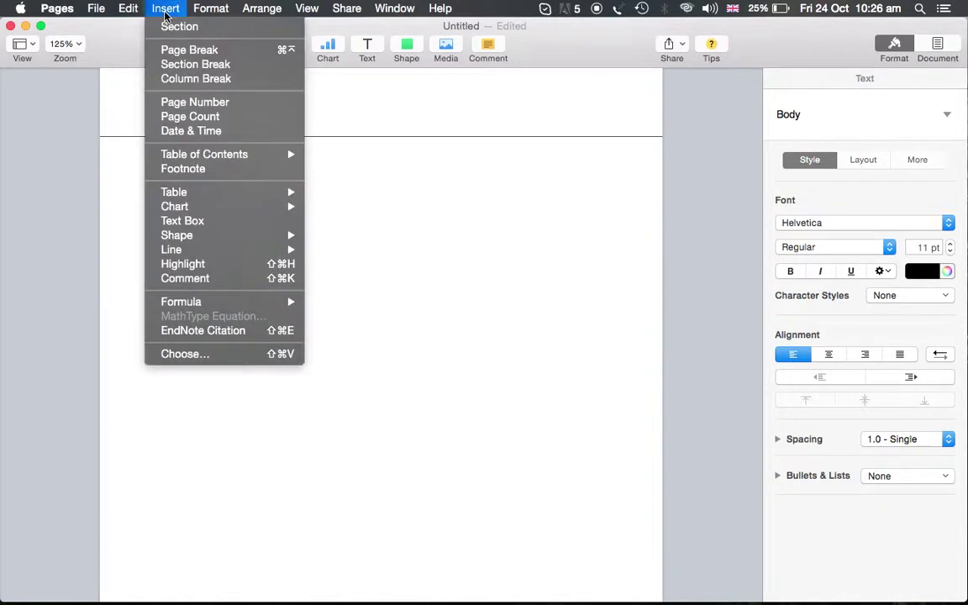
click(180, 64)
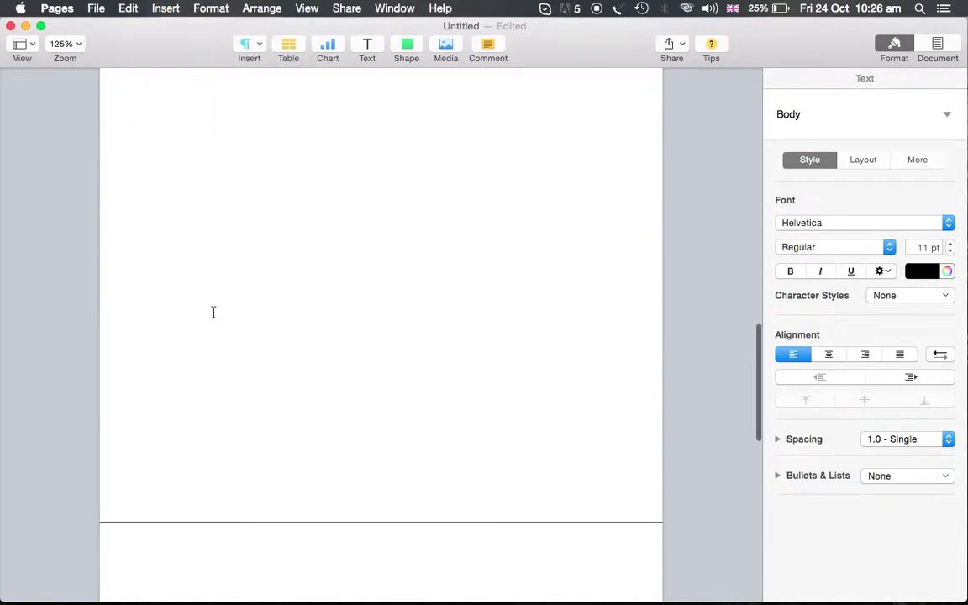
scroll(213, 311, down, 10)
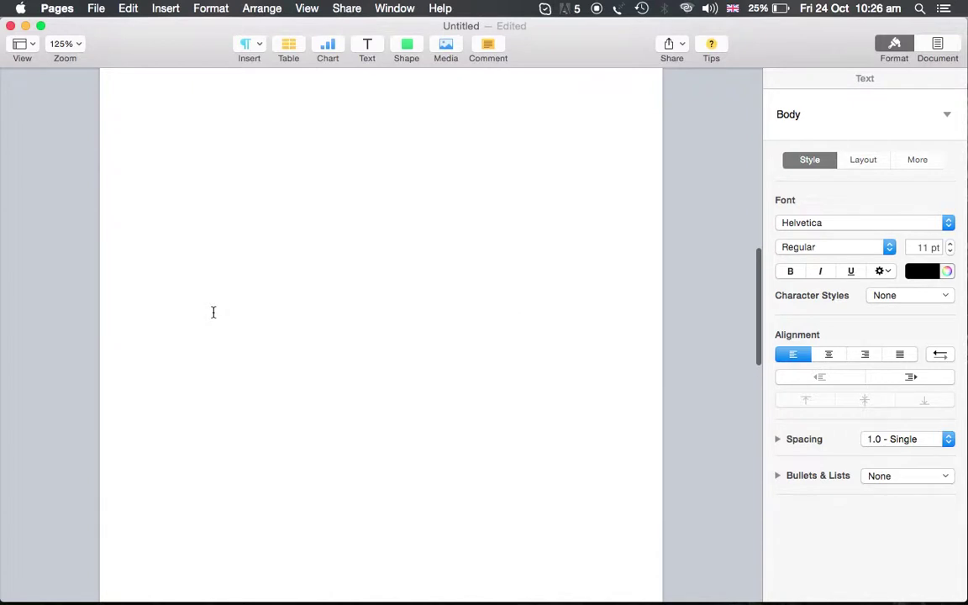
scroll(212, 311, up, 10)
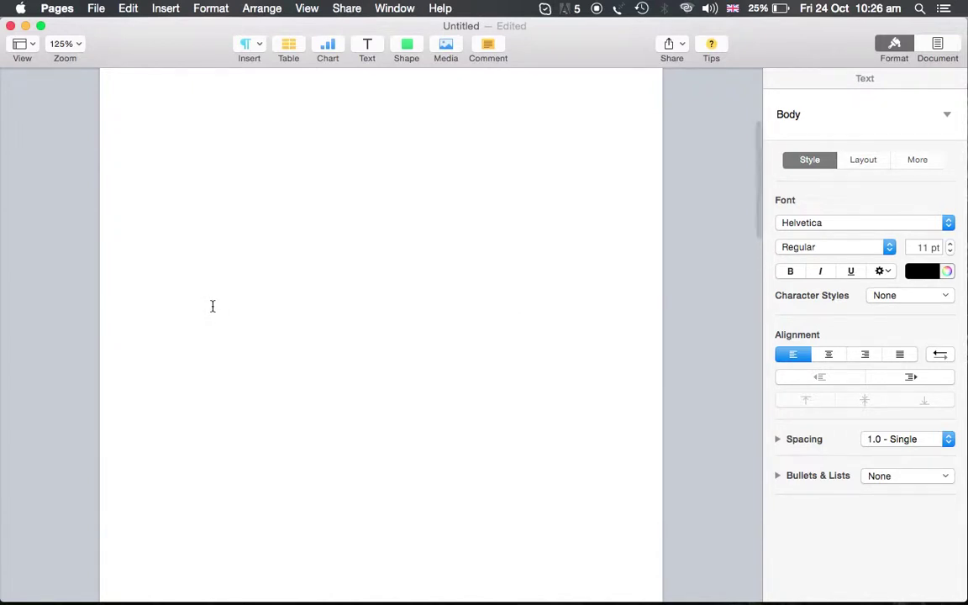
click(30, 49)
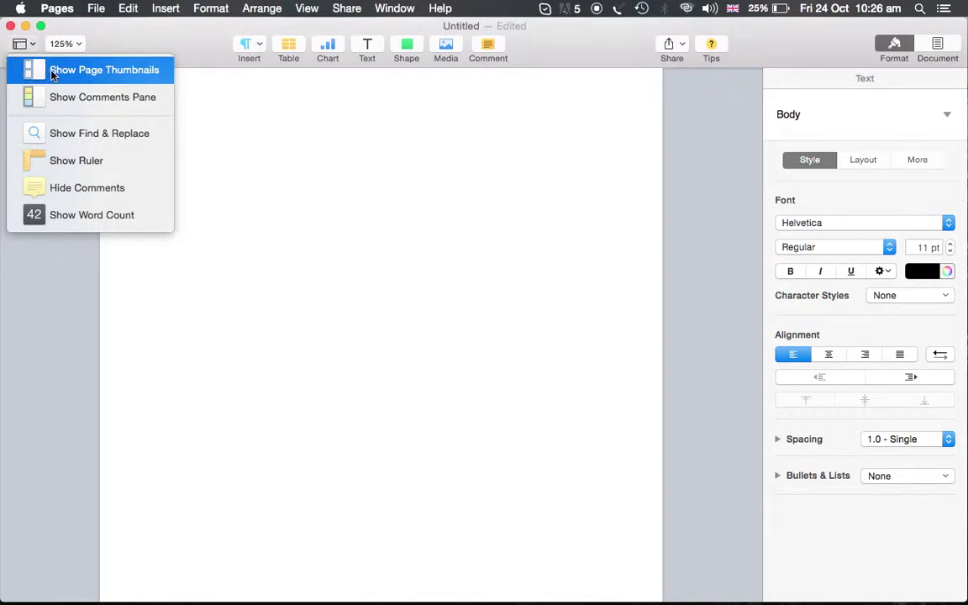
Step: Show page thumbnails, jump between pages 1 and 2, and place the cursor atop page 2
click(52, 72)
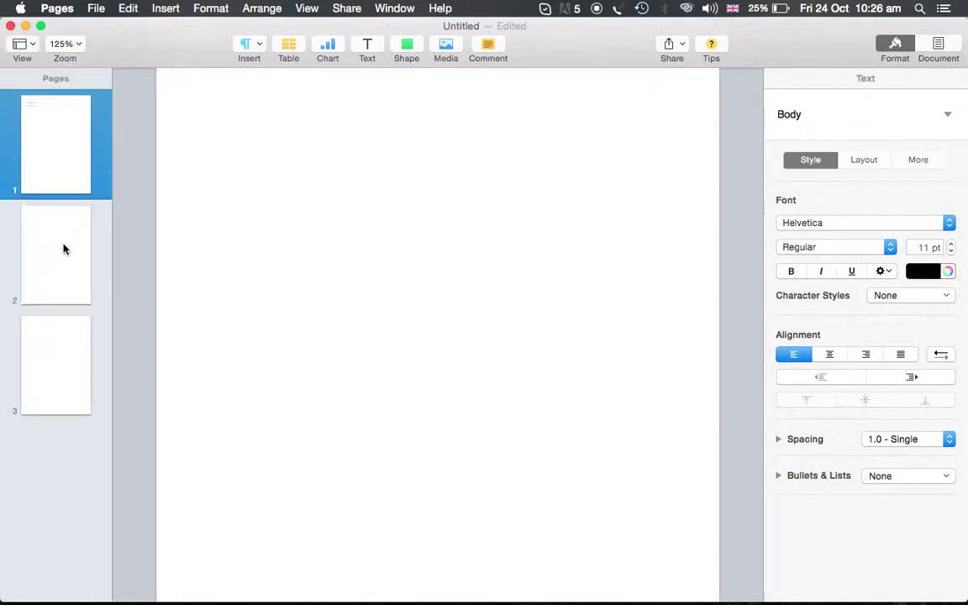
click(63, 248)
click(67, 158)
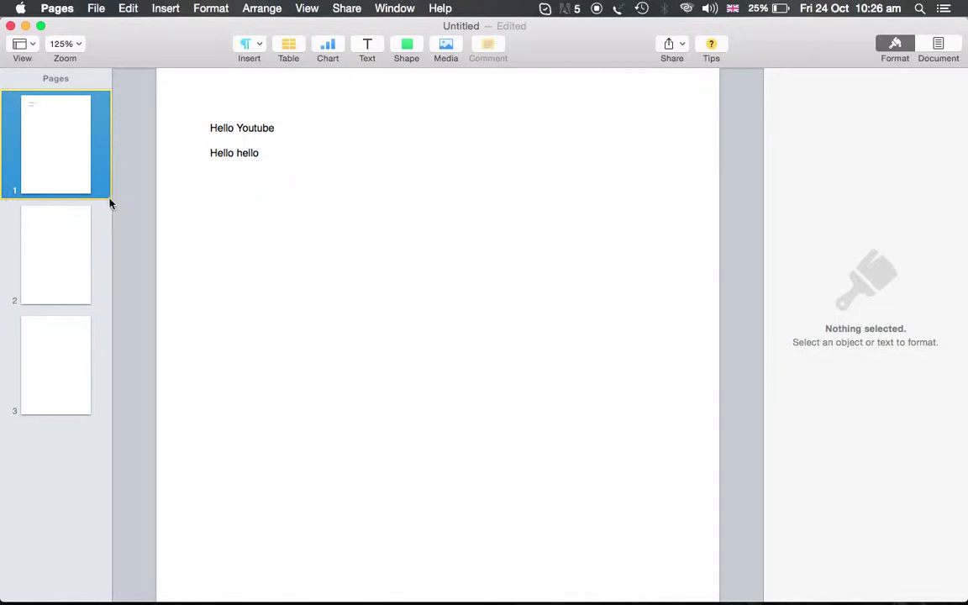
click(41, 238)
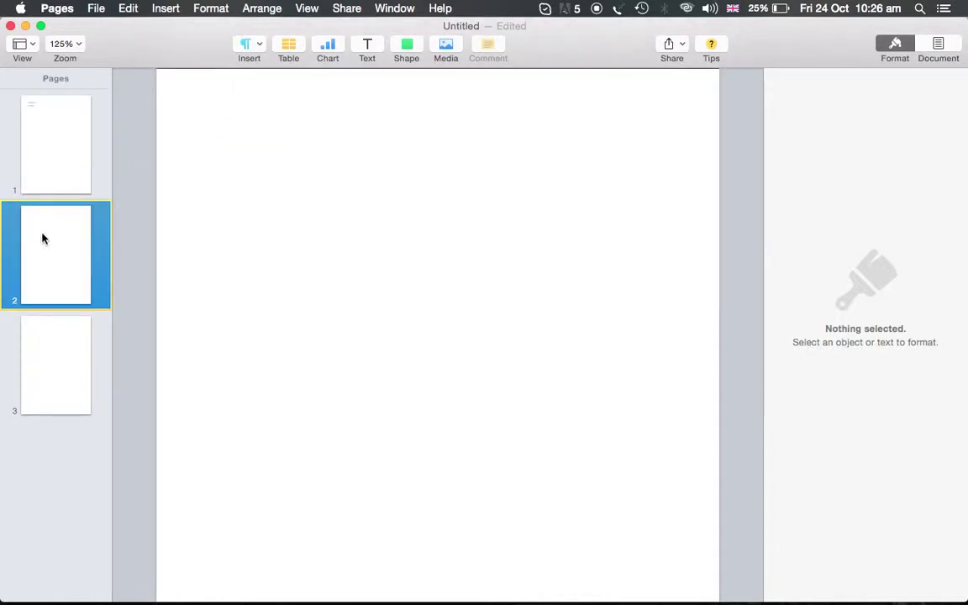
click(298, 121)
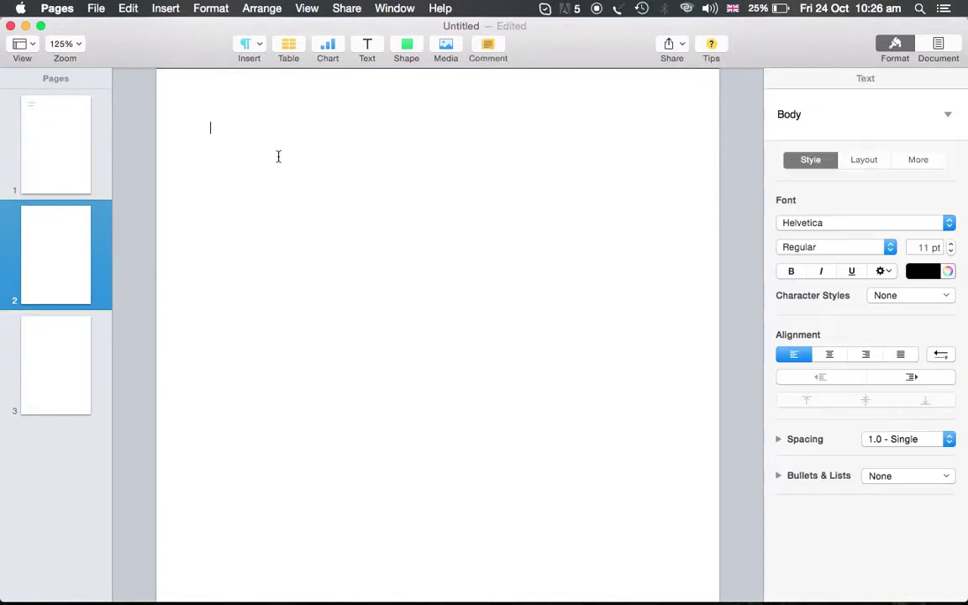
Step: Add two empty lines on page 2, extending the document to four pages, and check each page
key(Return)
key(Return)
key(Return)
key(Return)
key(Return)
key(Return)
key(Return)
key(Return)
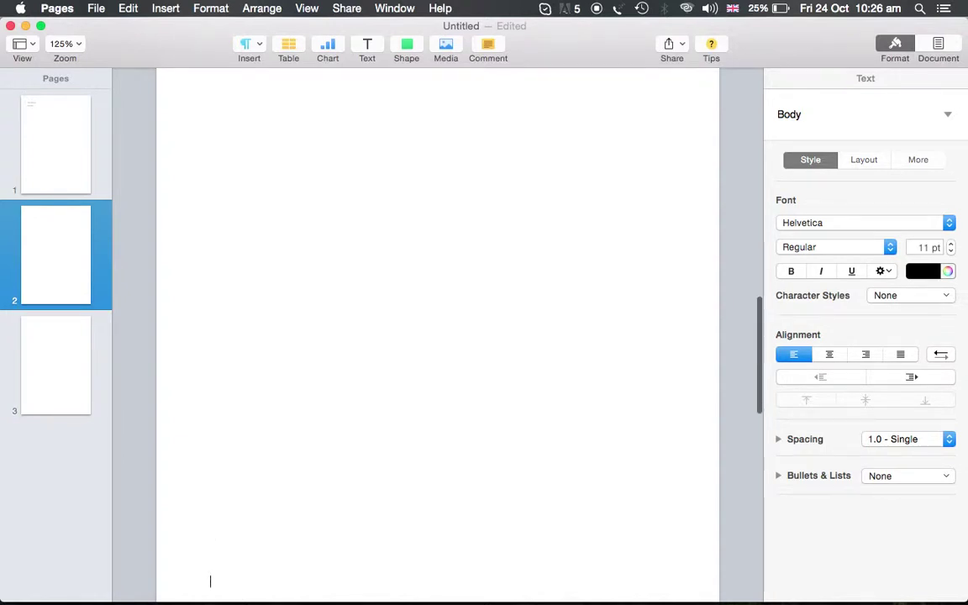
key(Return)
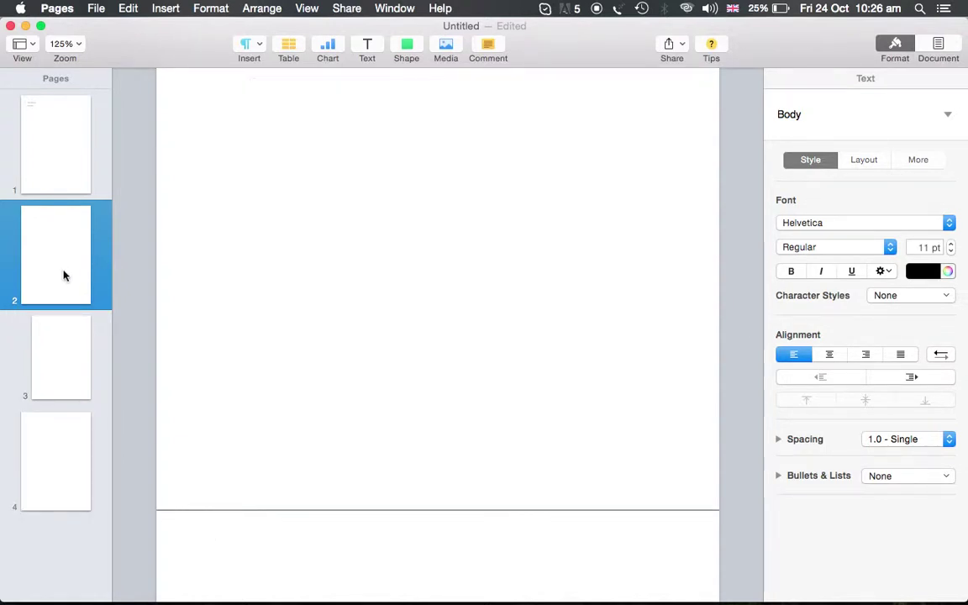
click(56, 335)
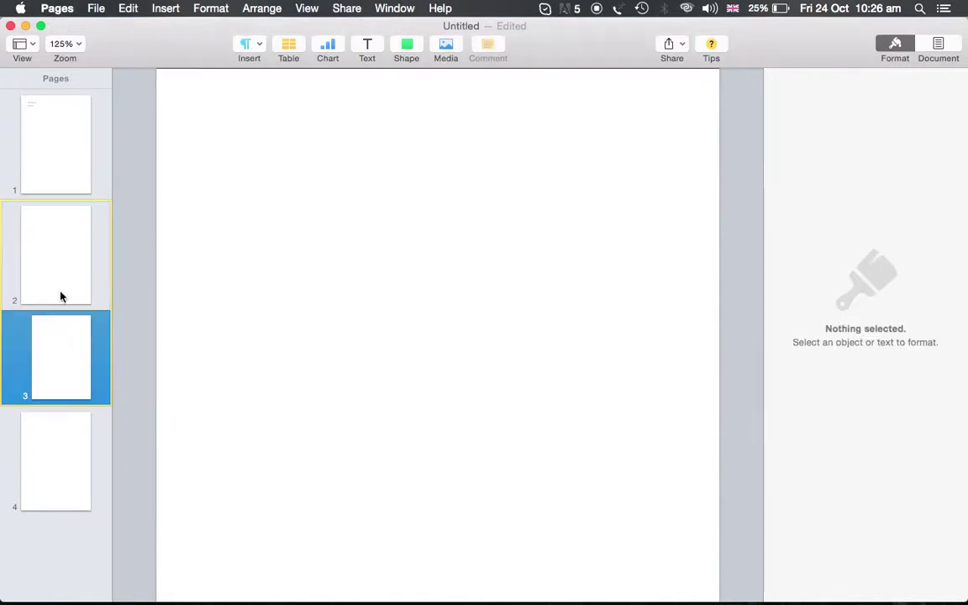
click(71, 166)
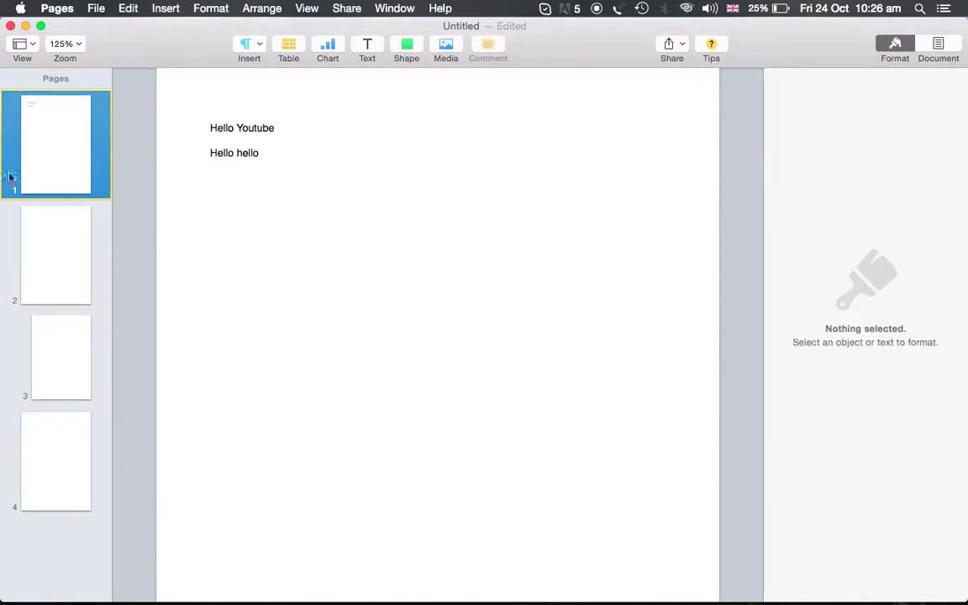
click(72, 234)
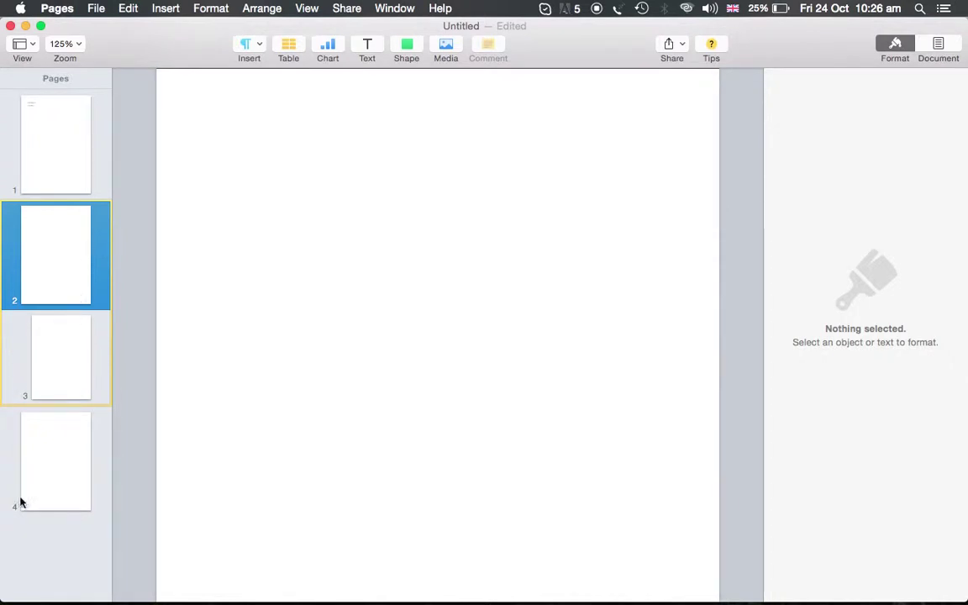
click(56, 480)
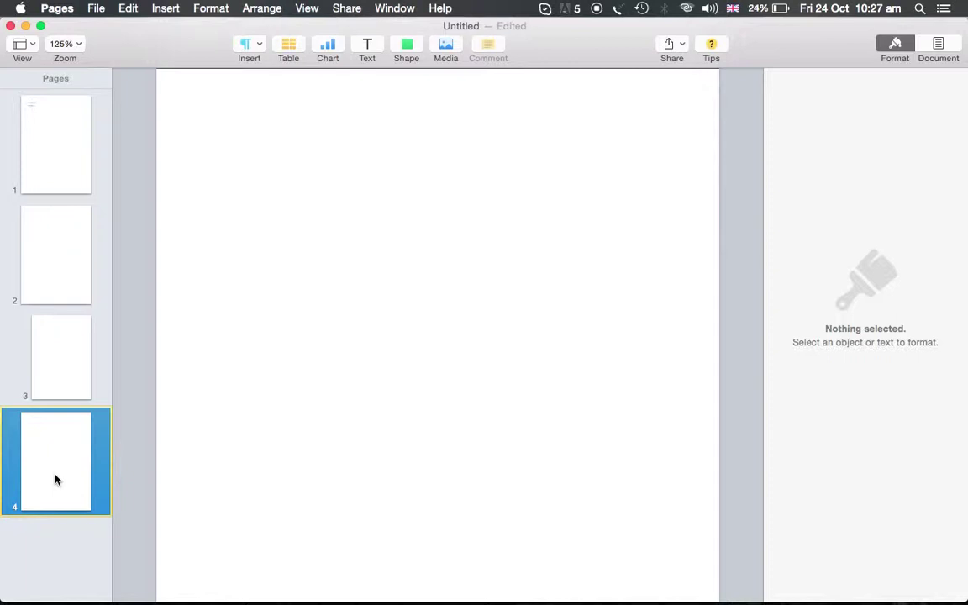
Step: Flip through the page thumbnails, viewing the blank page 4 and ending on page 1
click(75, 382)
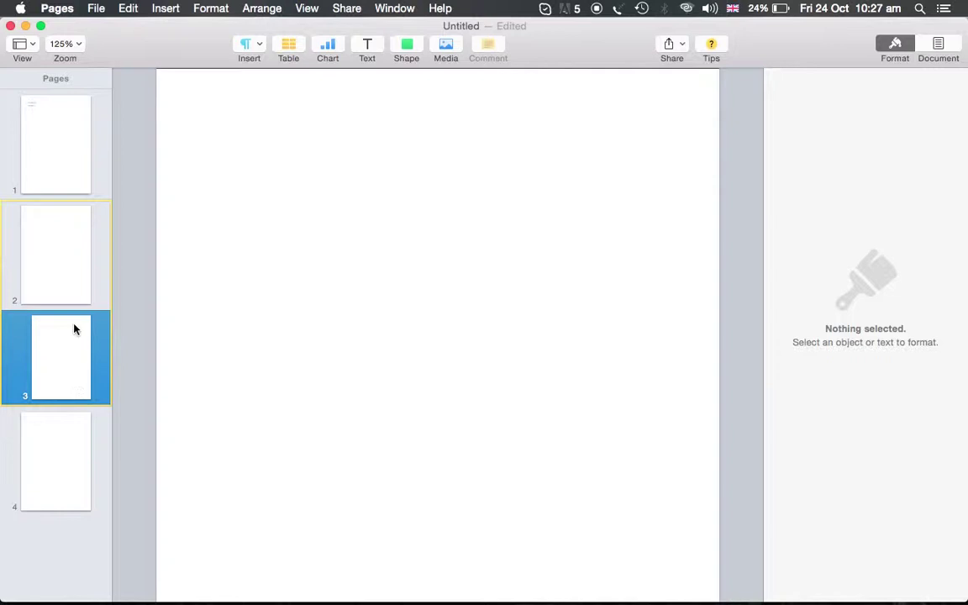
click(68, 454)
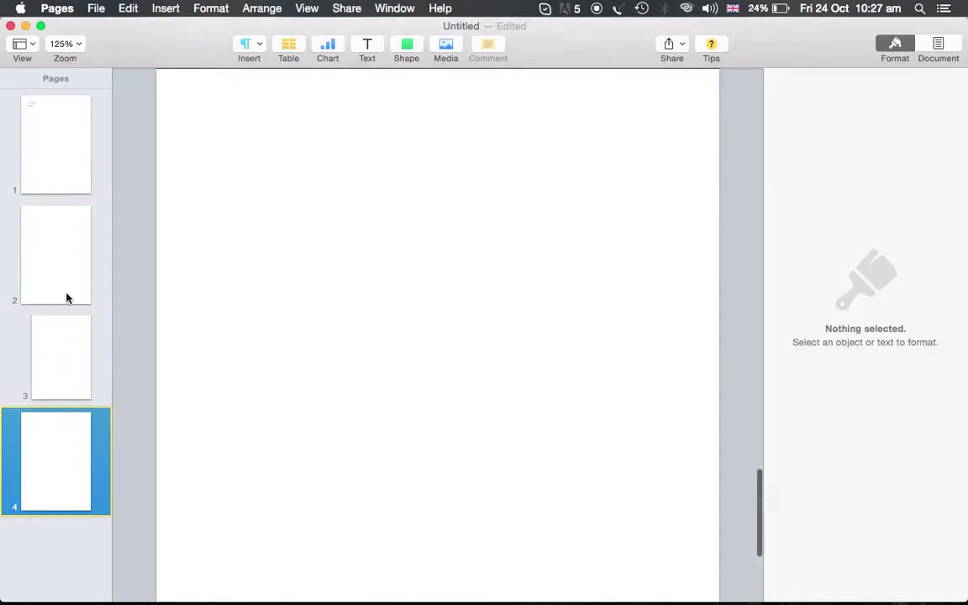
click(67, 292)
click(72, 155)
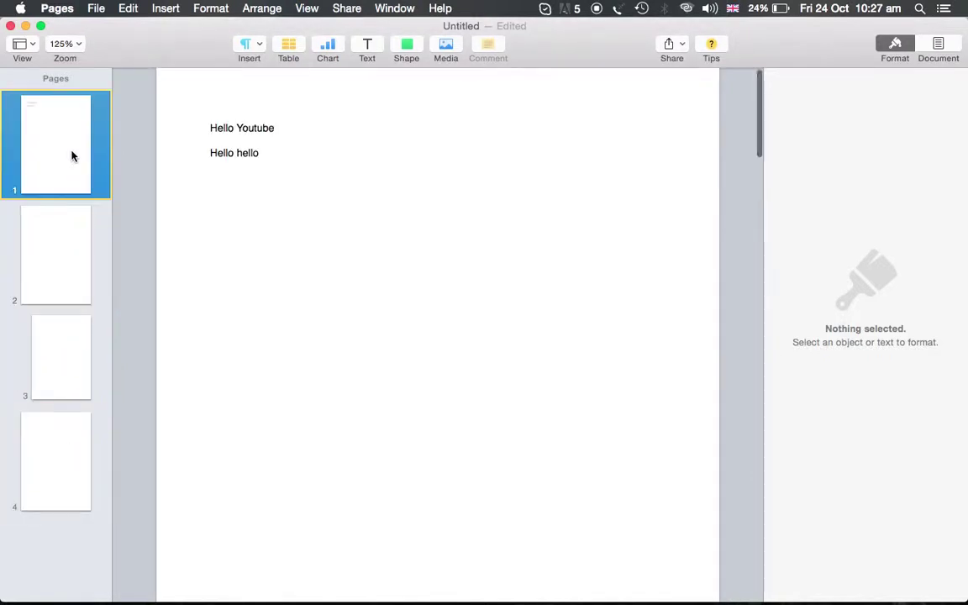
click(67, 330)
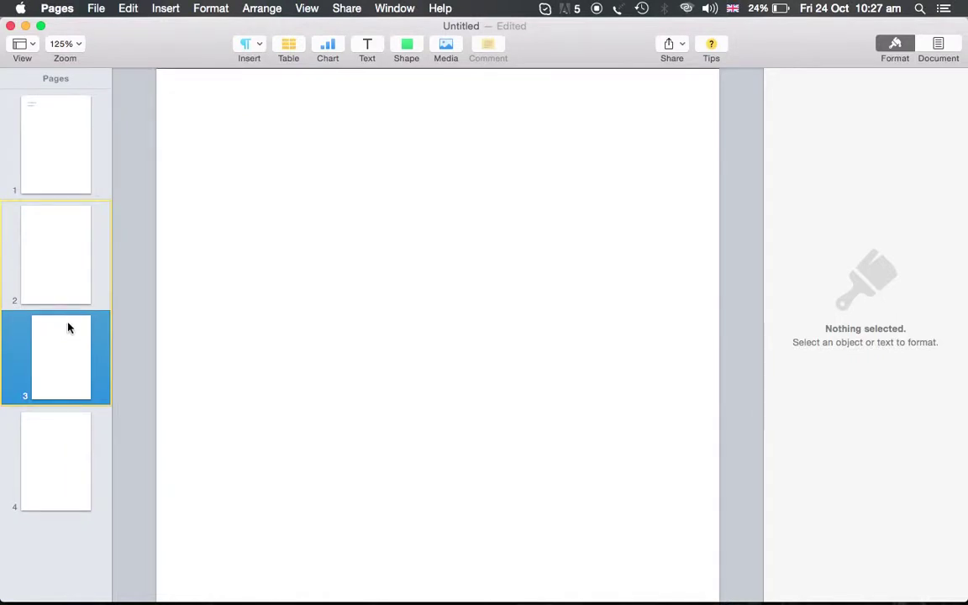
click(76, 147)
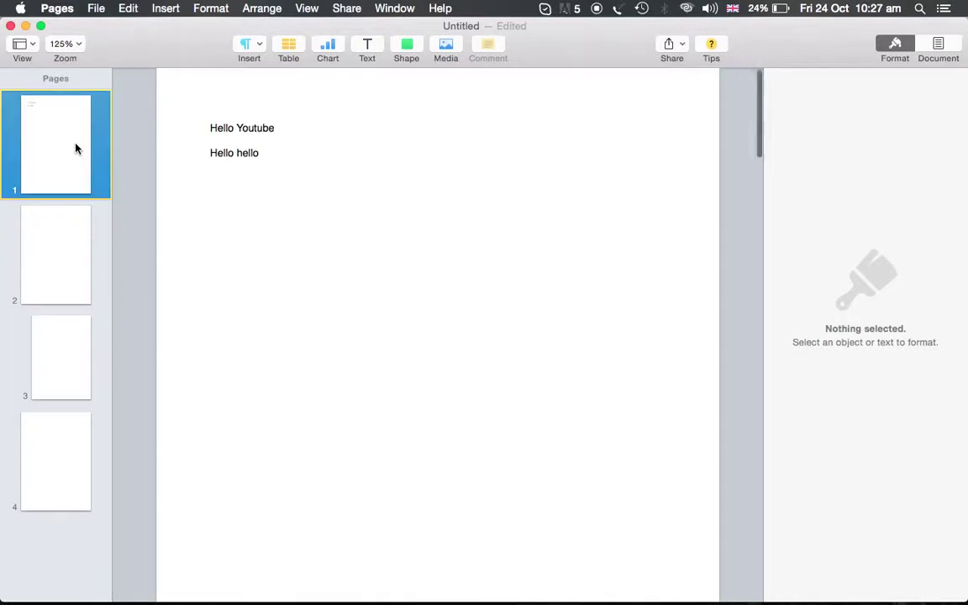
click(60, 481)
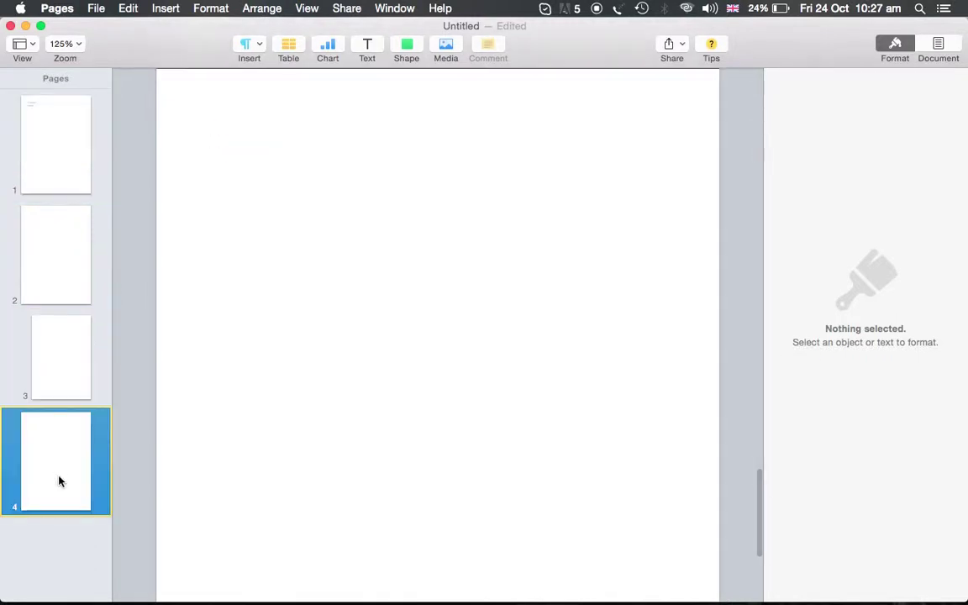
click(35, 145)
Step: Apply the Heading paragraph style (Helvetica Bold 18 pt) to the 'Hello hello' line
click(325, 149)
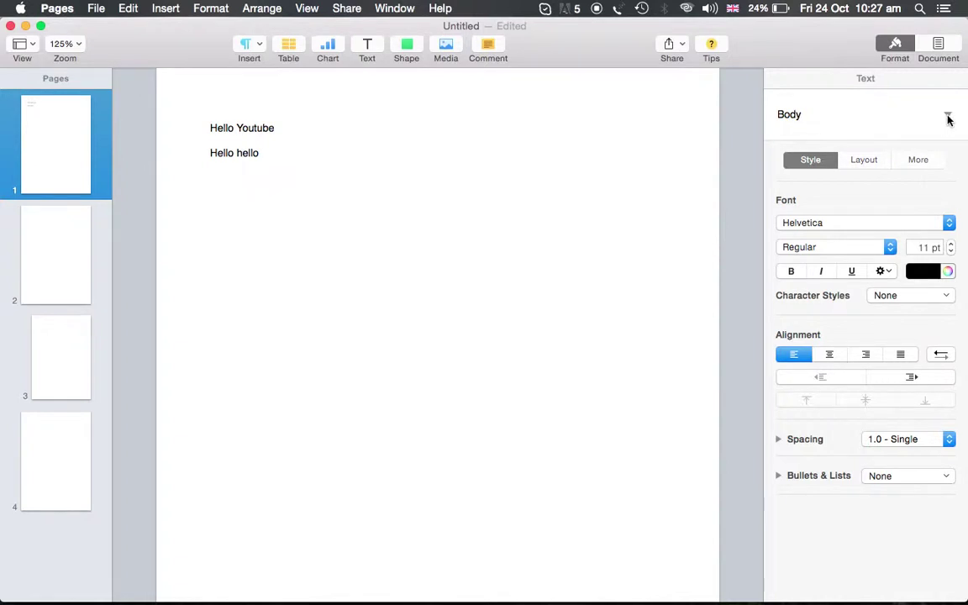
click(947, 118)
click(947, 118)
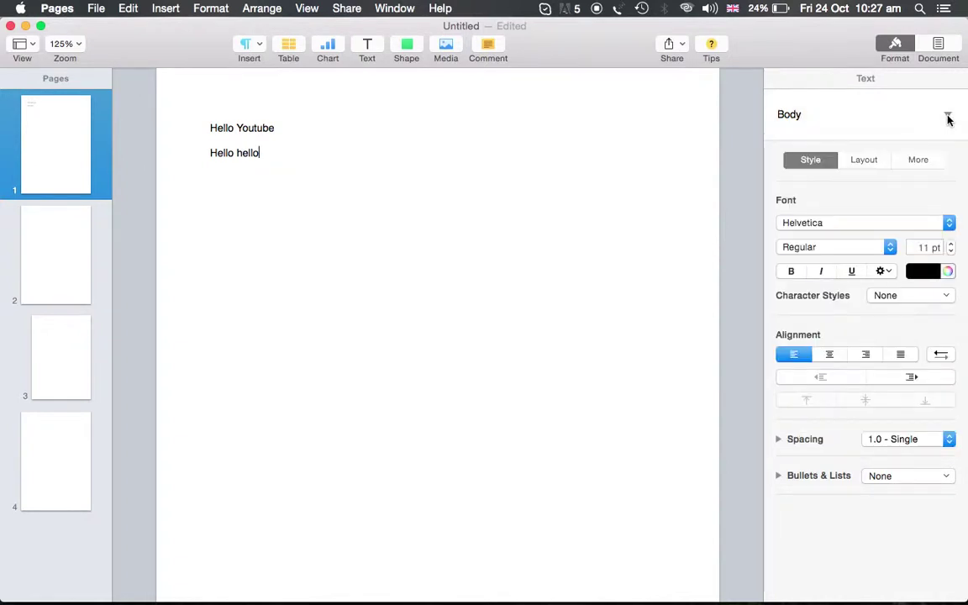
click(947, 117)
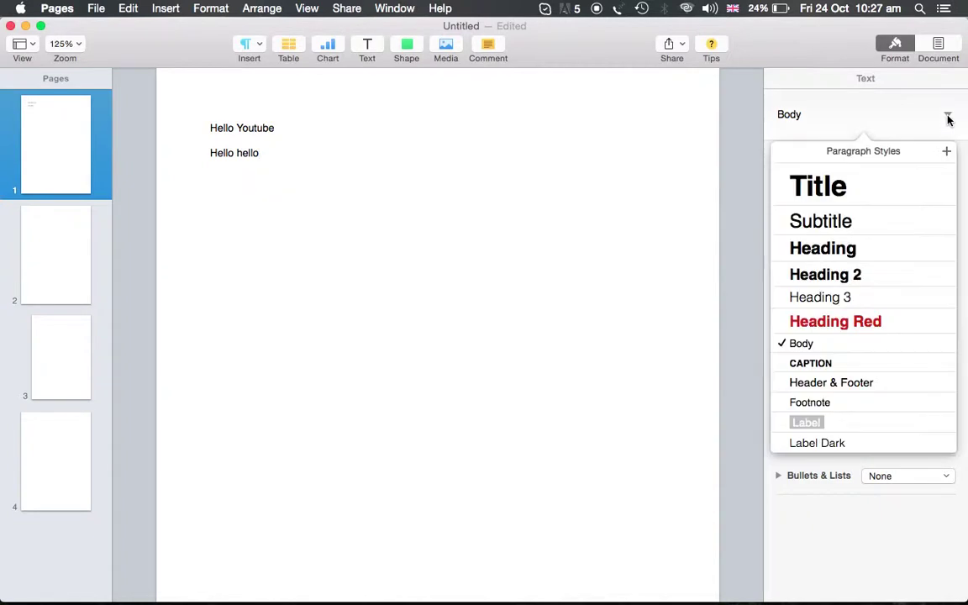
click(857, 246)
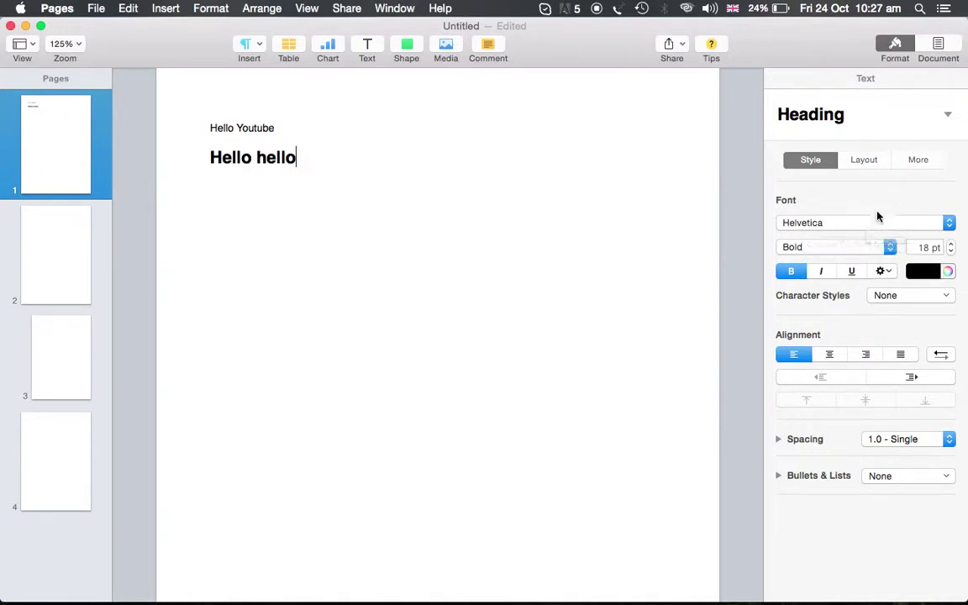
click(866, 159)
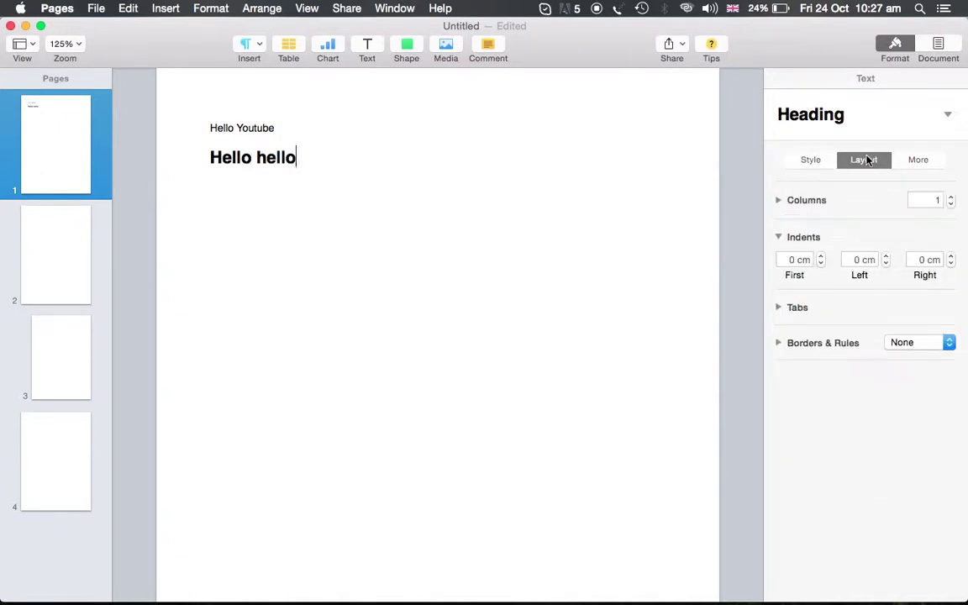
click(912, 164)
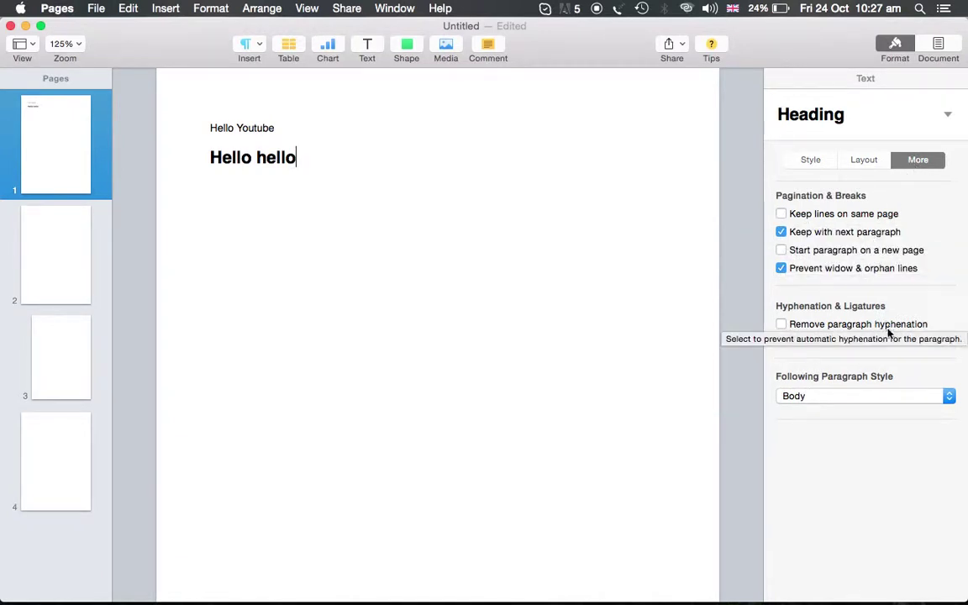
click(927, 397)
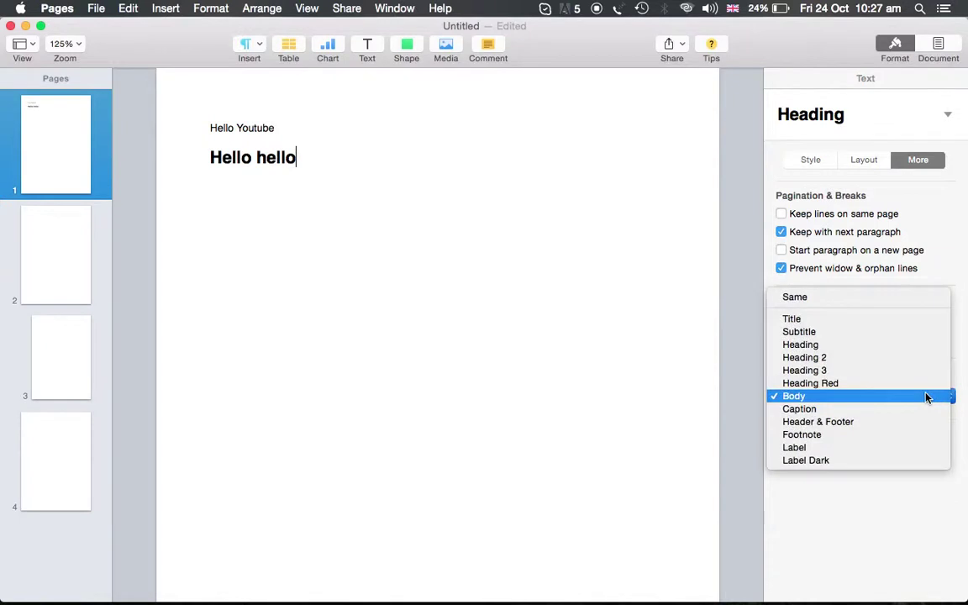
click(913, 506)
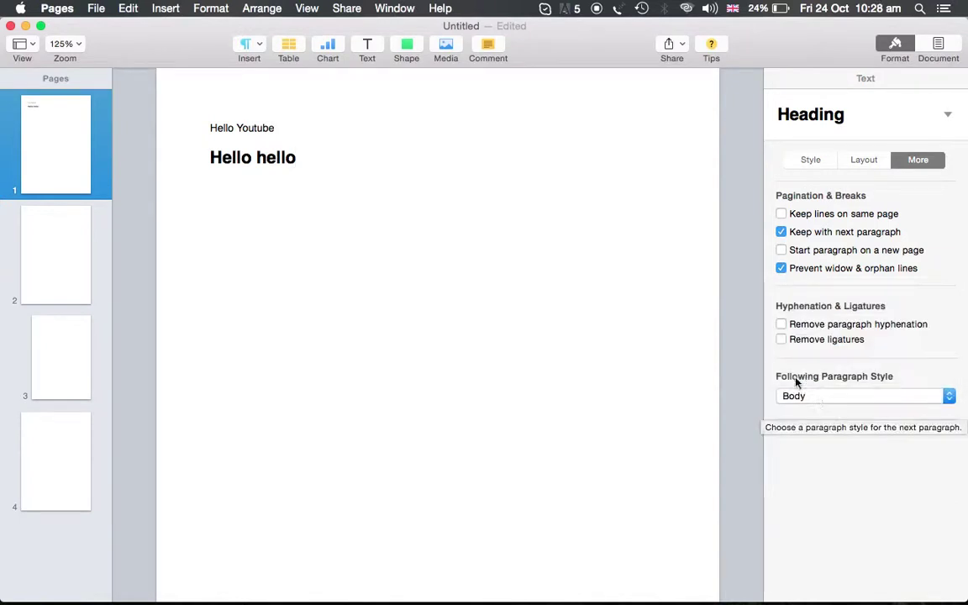
click(866, 164)
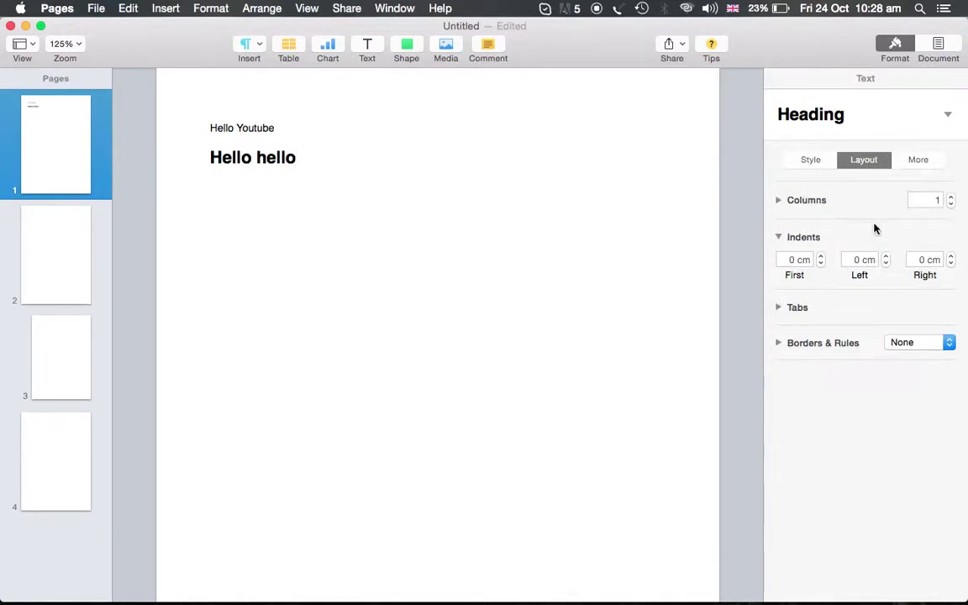
click(798, 308)
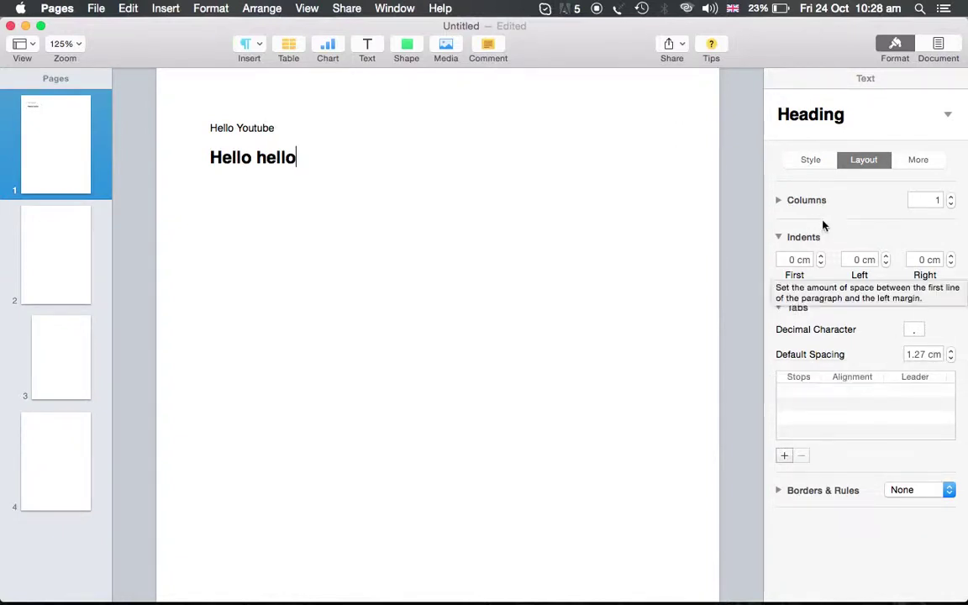
click(810, 159)
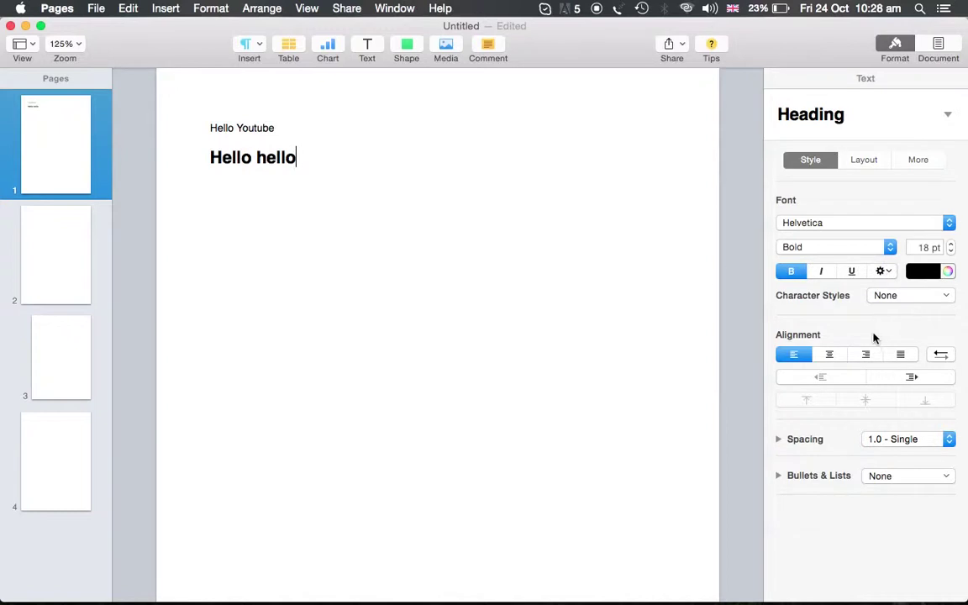
click(283, 129)
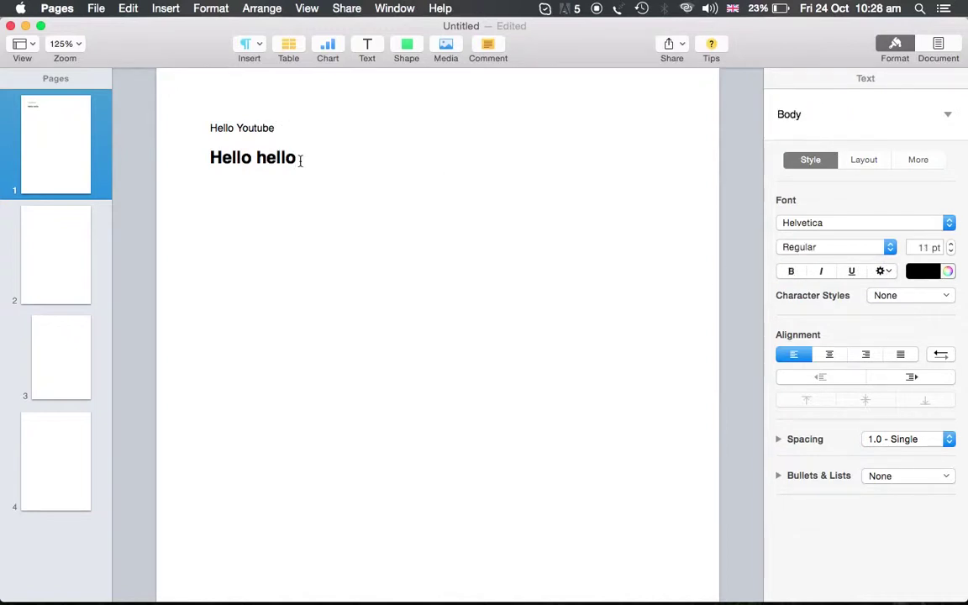
click(300, 160)
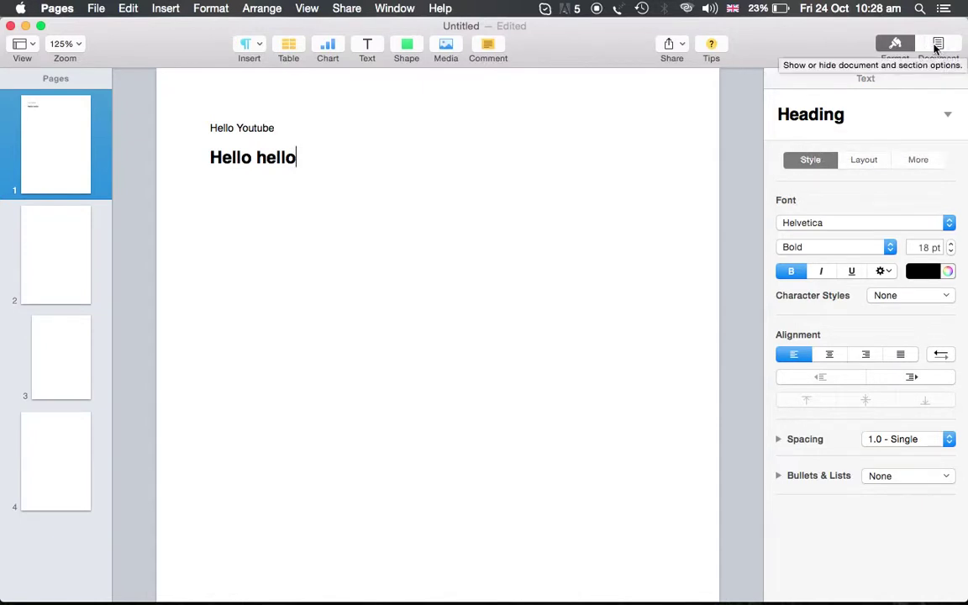
Step: Show the document settings and confirm A4 as the paper size
click(937, 46)
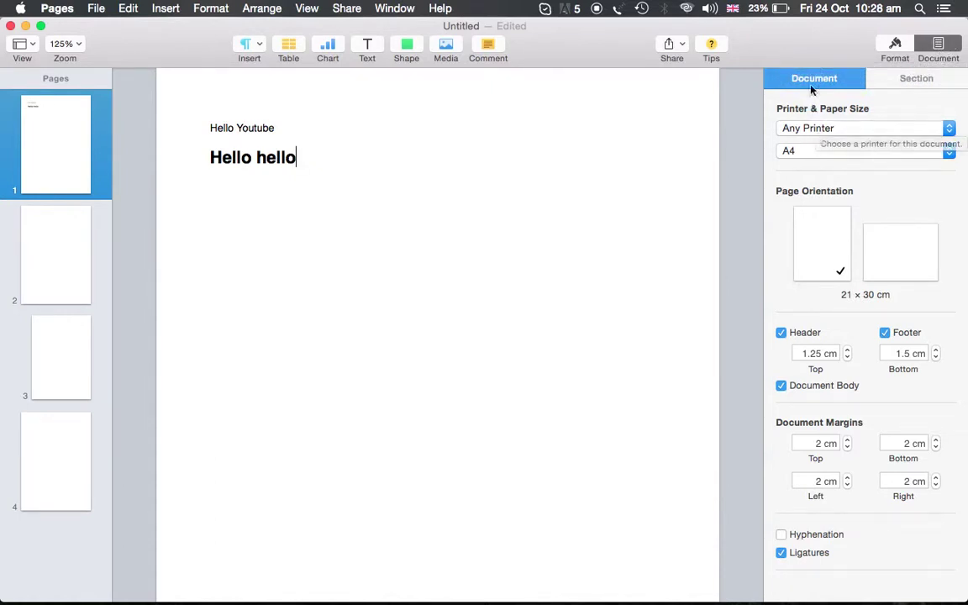
click(921, 130)
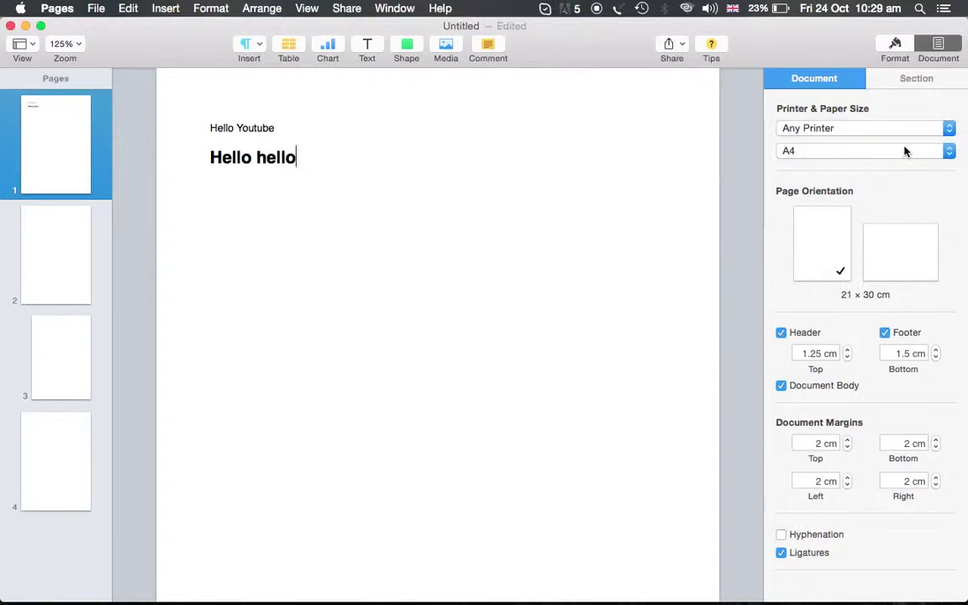
click(905, 151)
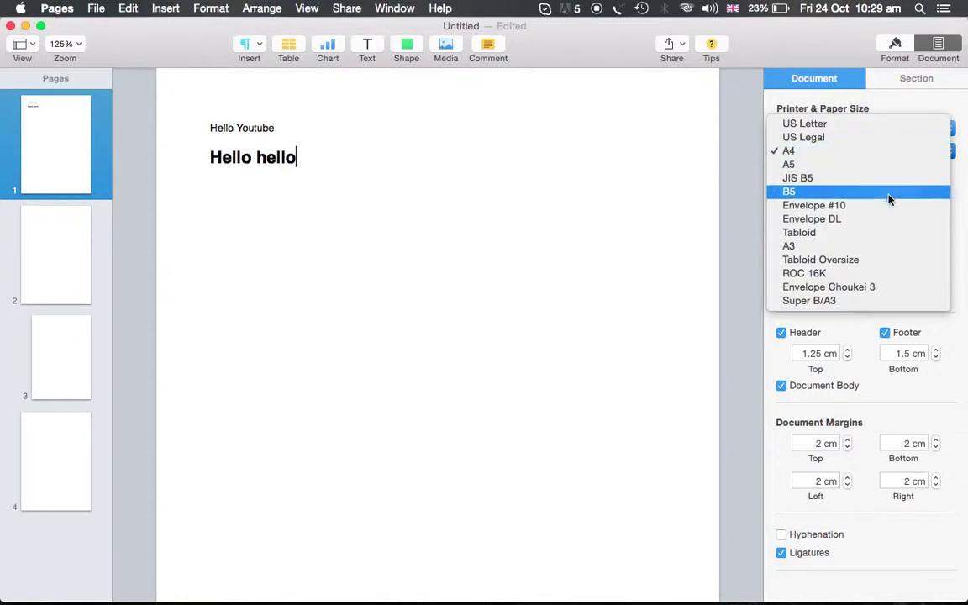
click(712, 255)
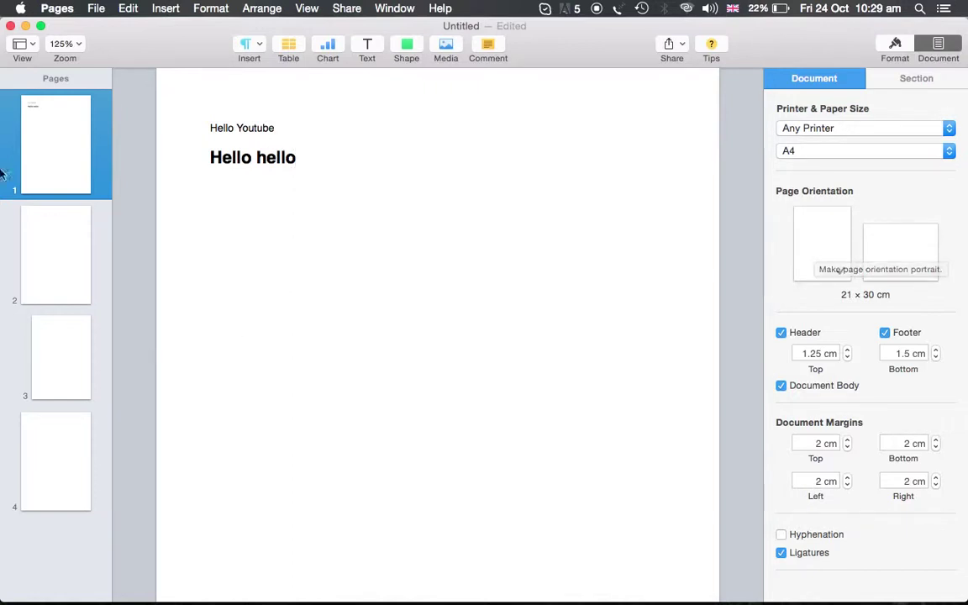
Step: On blank page 2, turn off Match previous section and keep portrait orientation
click(52, 232)
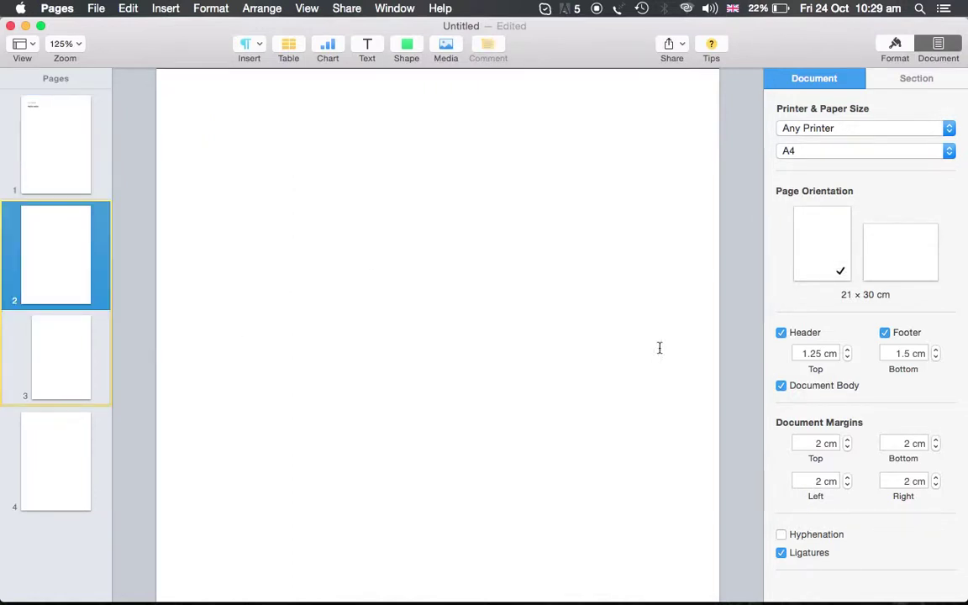
click(919, 265)
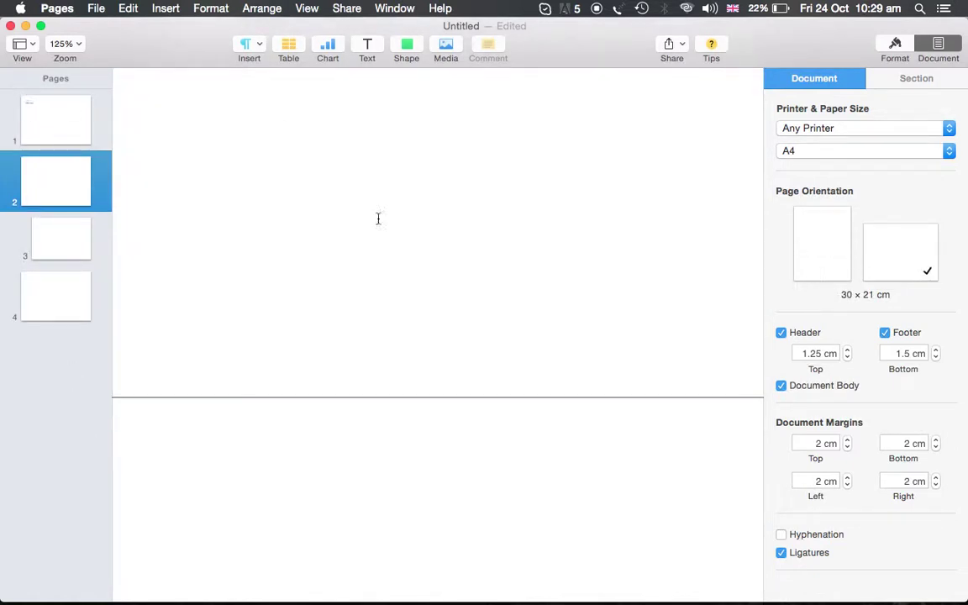
click(910, 81)
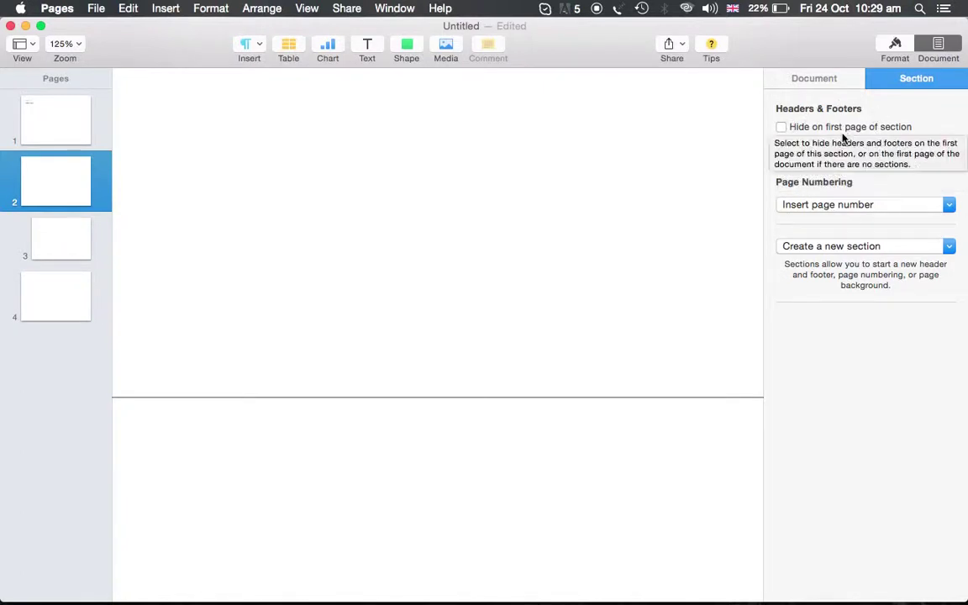
click(781, 147)
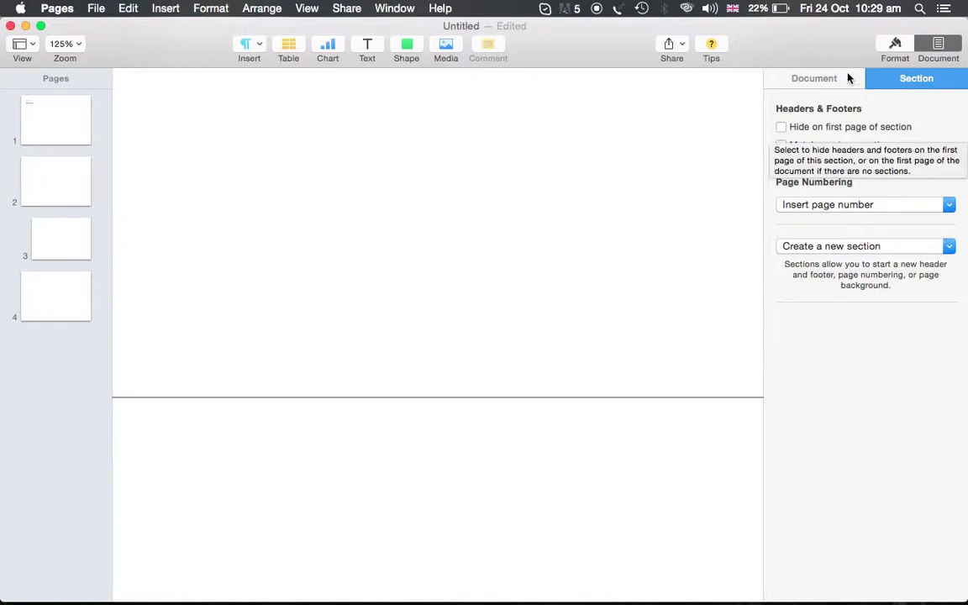
click(824, 78)
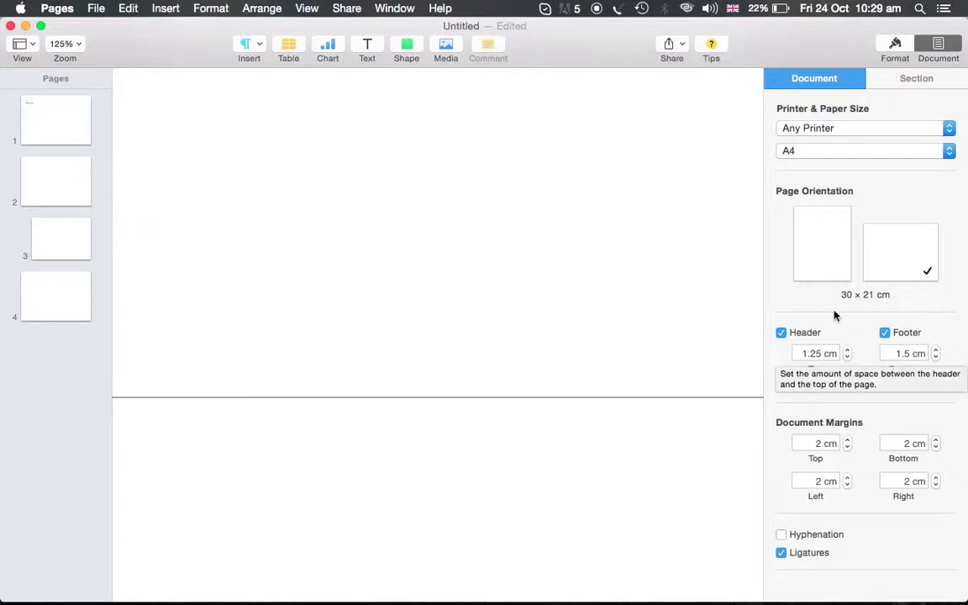
click(827, 255)
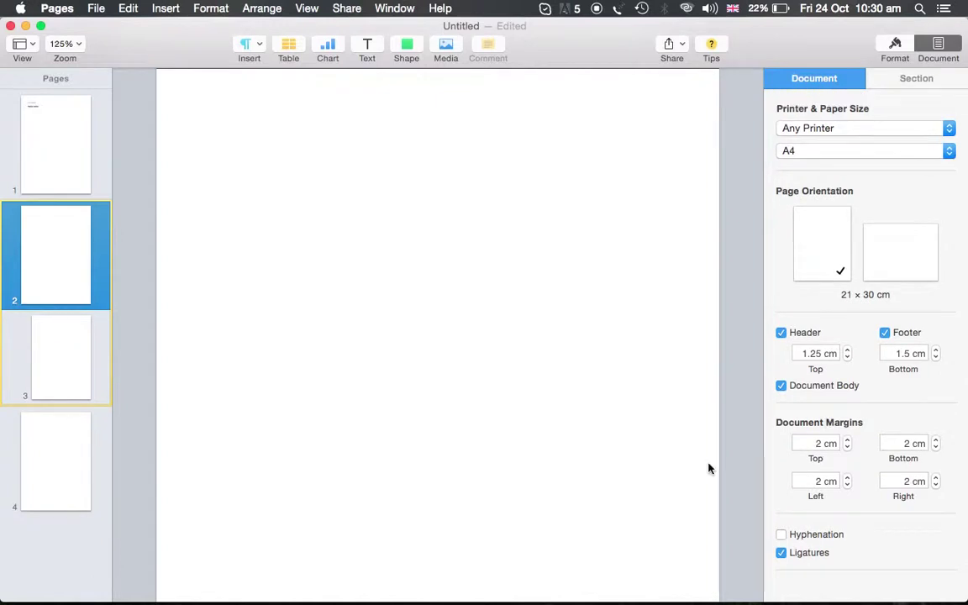
click(164, 9)
Step: Place the caret after 'Hello hello' and browse the table styles without inserting one
click(386, 255)
scroll(387, 255, up, 10)
click(337, 168)
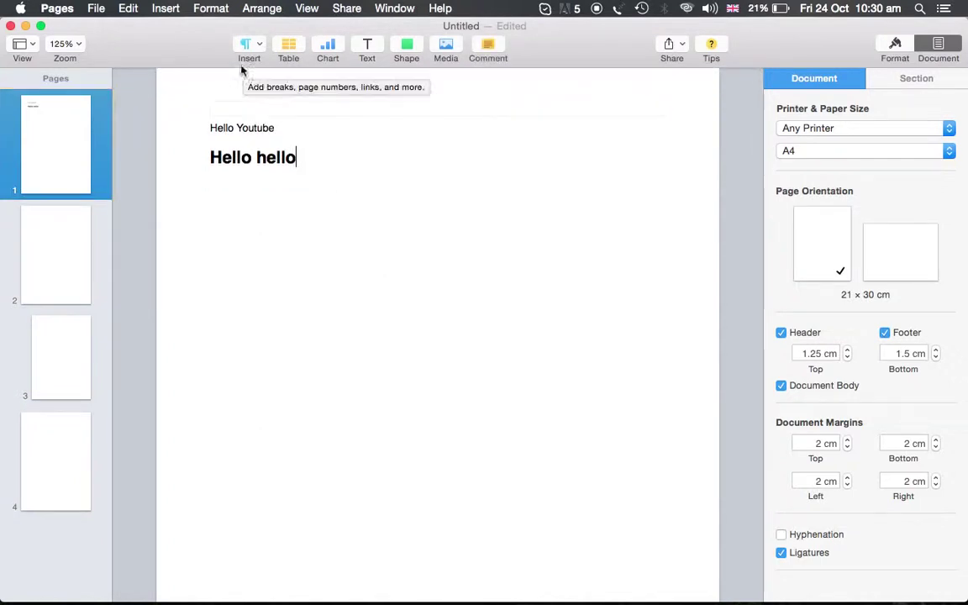
click(158, 8)
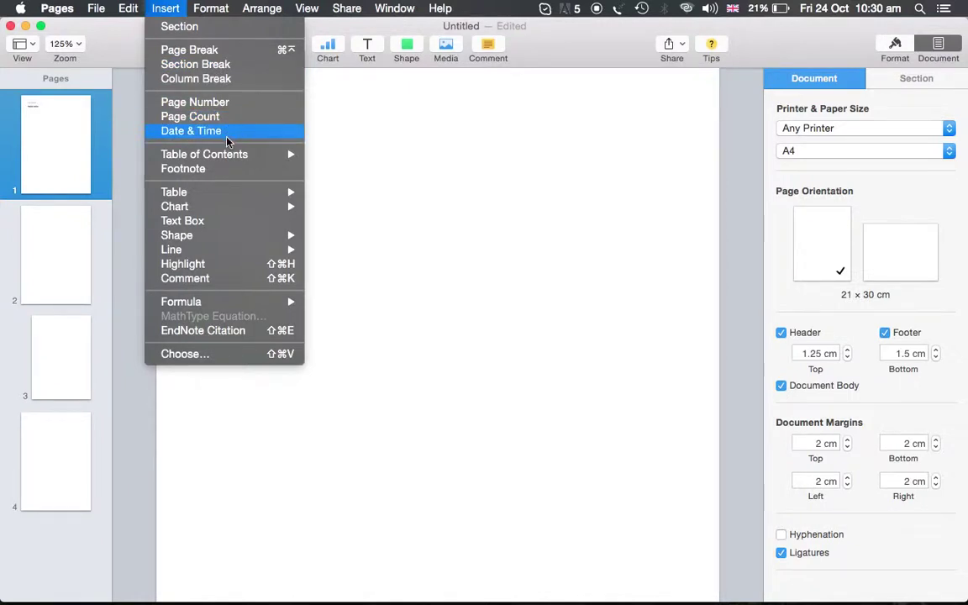
mouse_move(238, 159)
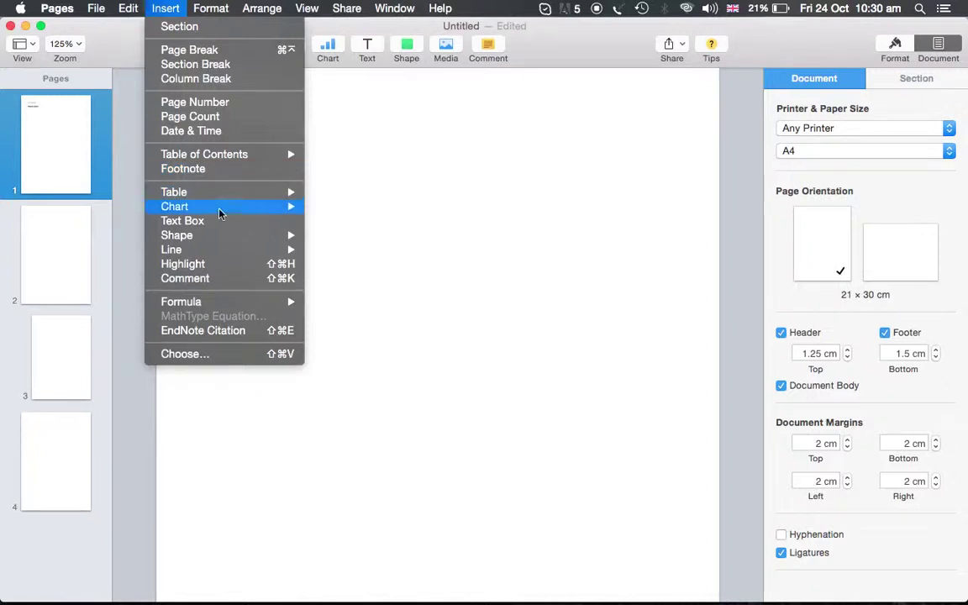
mouse_move(219, 202)
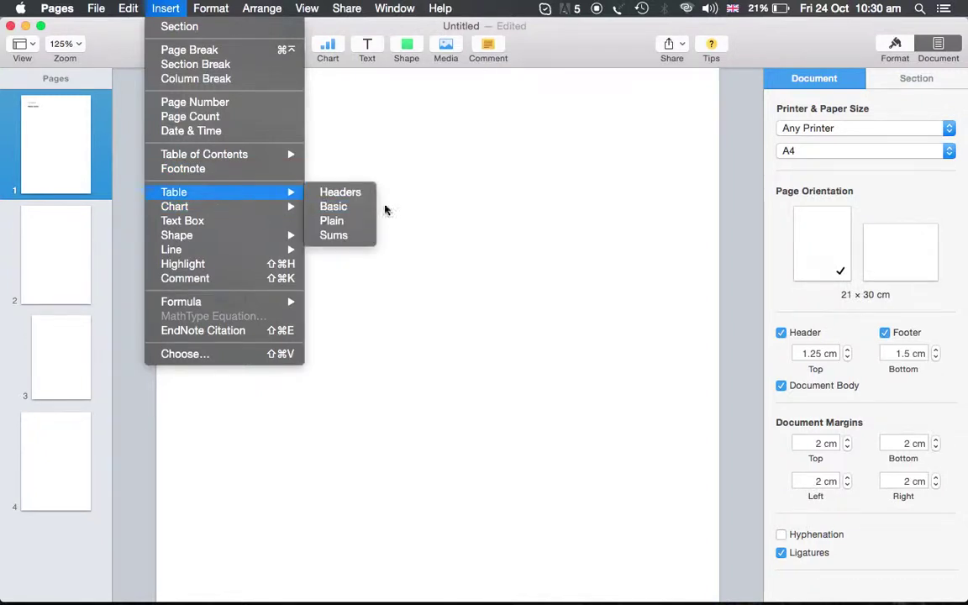
click(405, 168)
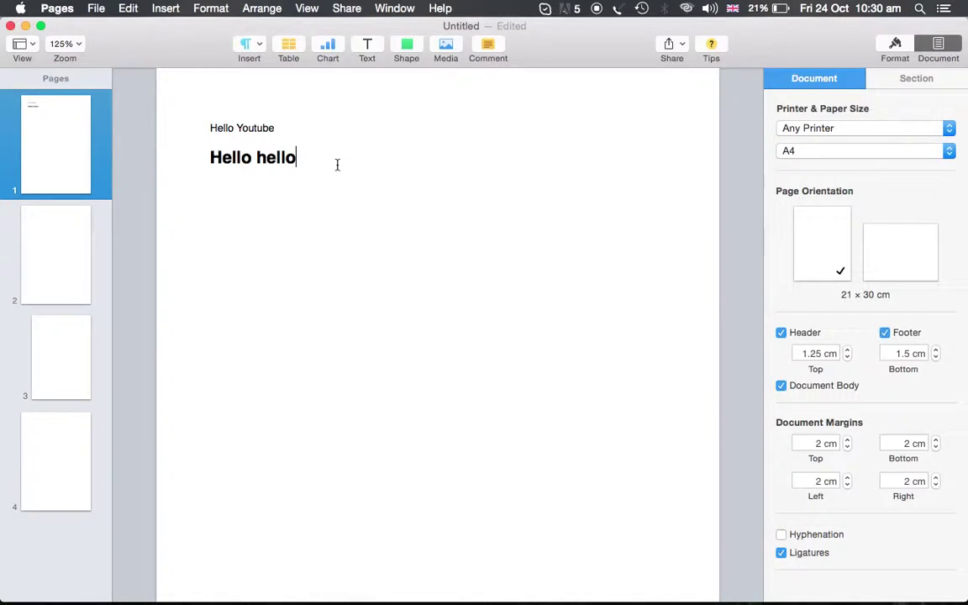
Step: Insert a Headers-style table on a new line below 'Hello hello'
key(Return)
click(165, 8)
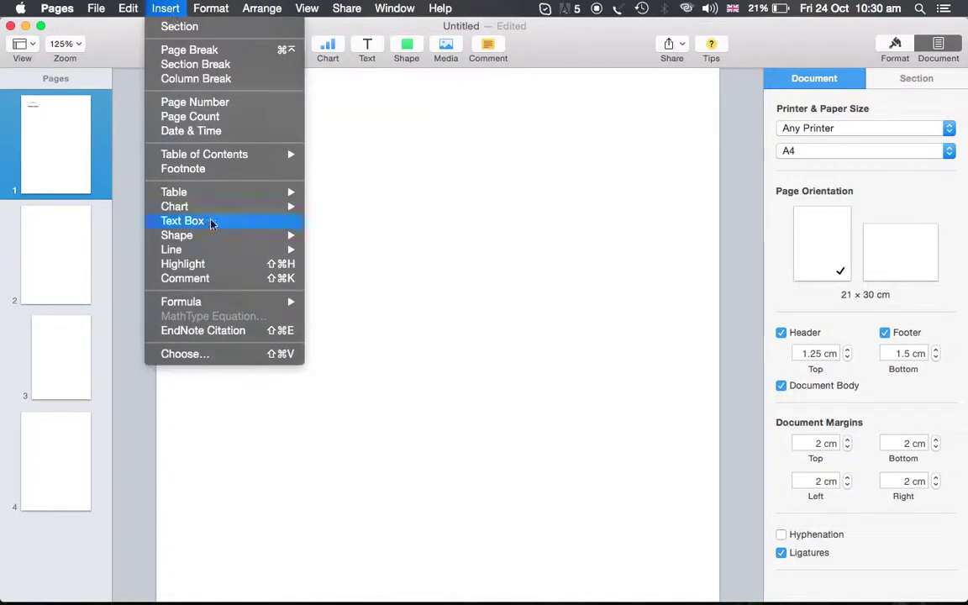
mouse_move(253, 193)
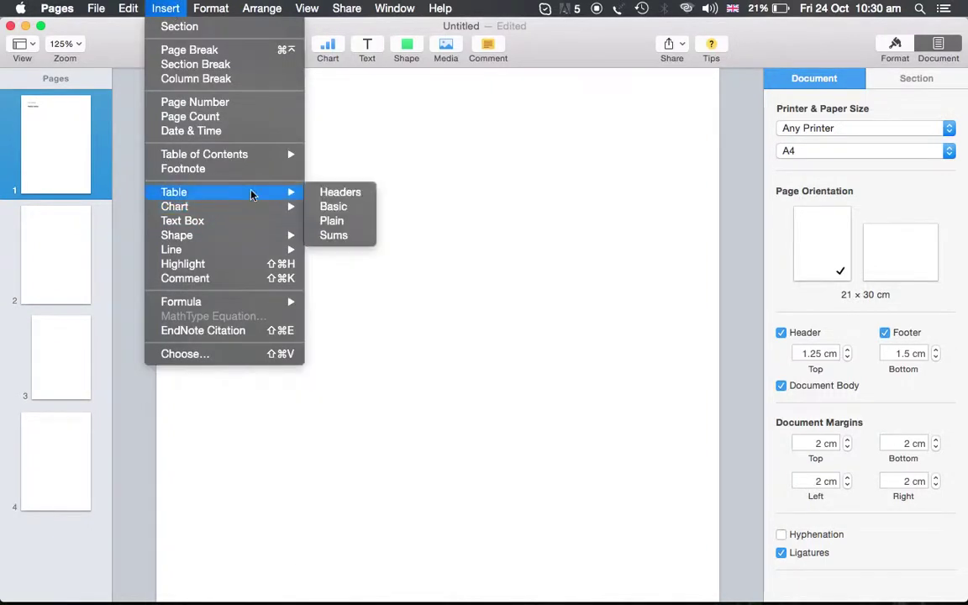
click(329, 191)
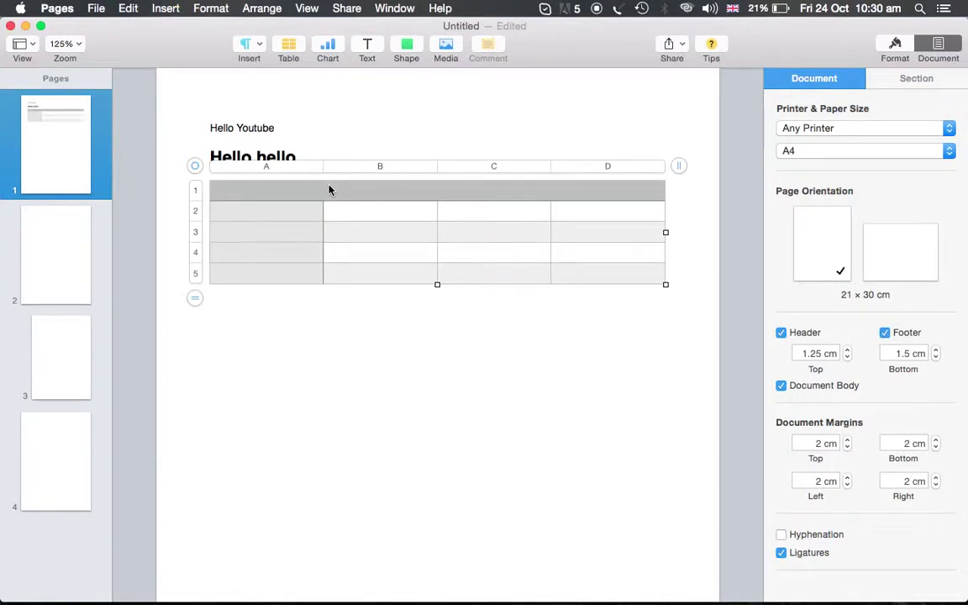
Step: Grow the headed table to 10 columns and 10 rows with its column and row handles
click(196, 298)
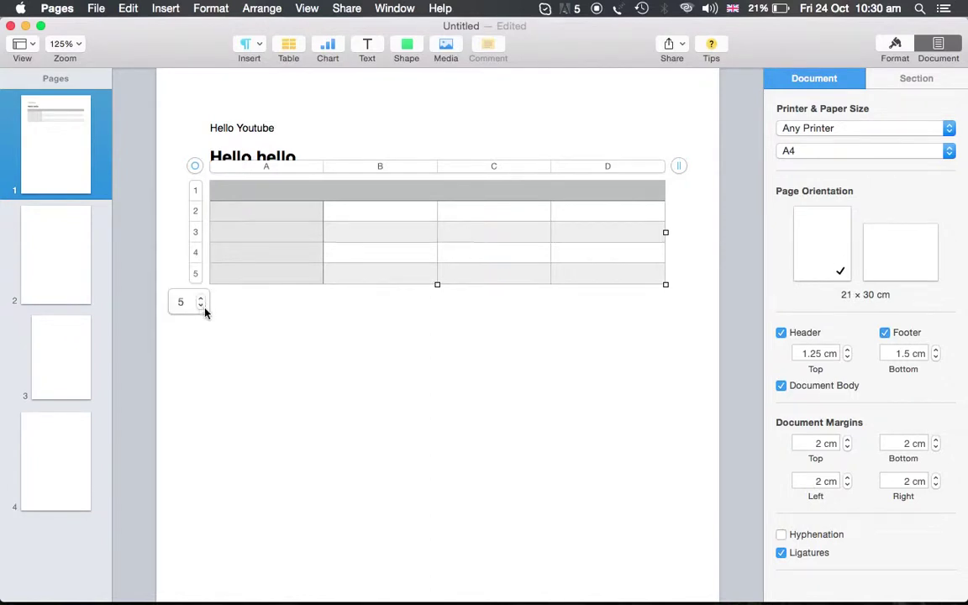
click(244, 319)
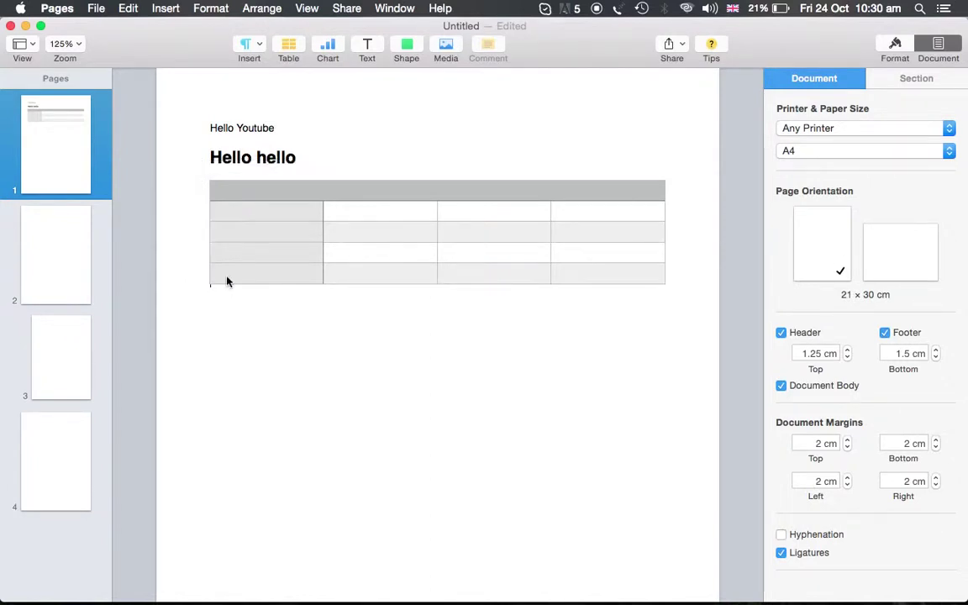
click(227, 282)
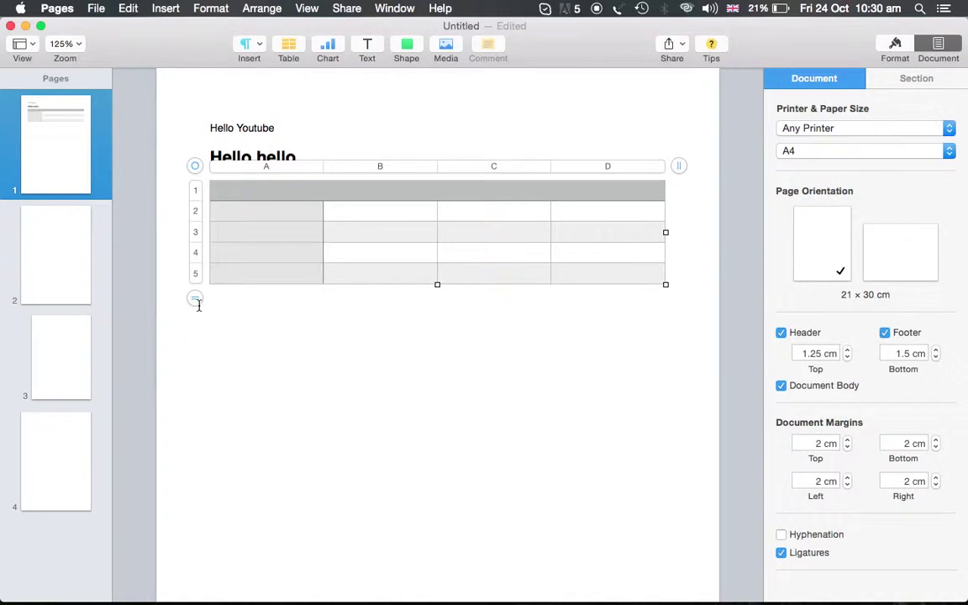
click(679, 167)
click(679, 163)
click(680, 163)
click(679, 163)
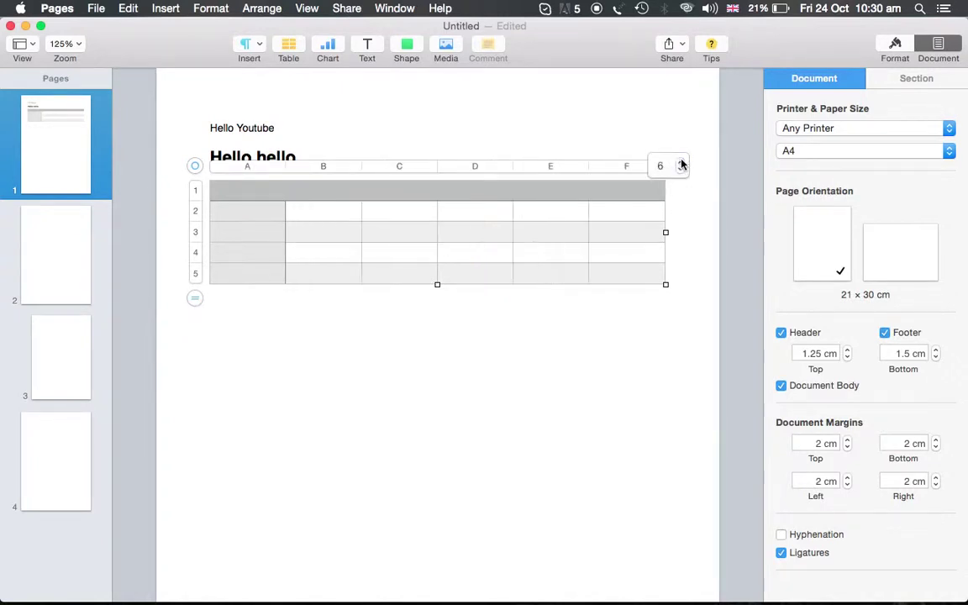
click(680, 163)
click(680, 163)
click(679, 163)
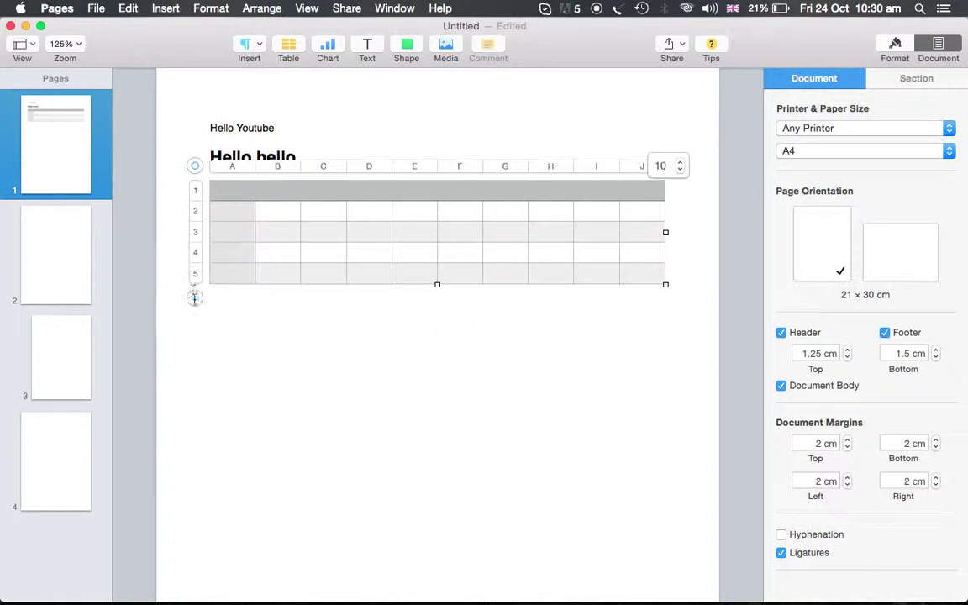
click(195, 299)
click(195, 299)
click(195, 299)
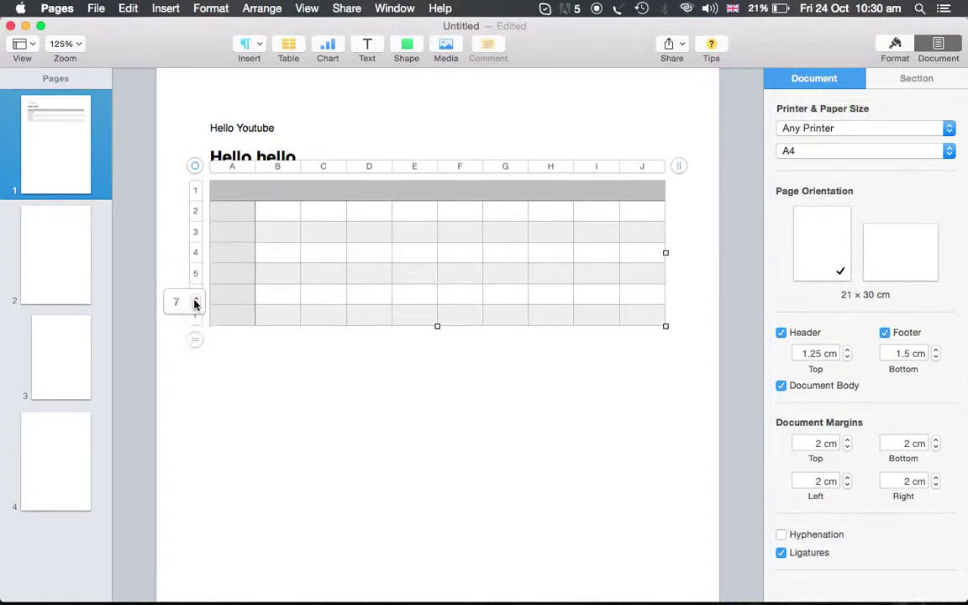
click(195, 299)
click(194, 299)
click(195, 299)
Step: Tab past cell J10 to extend the table to 12 rows, then deselect it
click(641, 378)
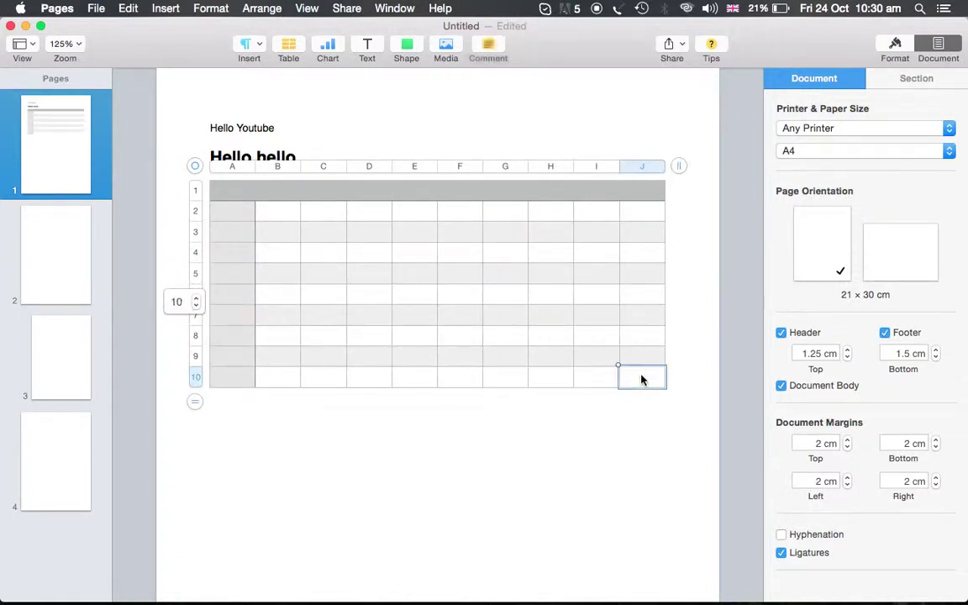
key(Tab)
key(Tab)
key(Tab)
key(Tab)
key(Tab)
key(Tab)
key(Tab)
key(Tab)
key(Tab)
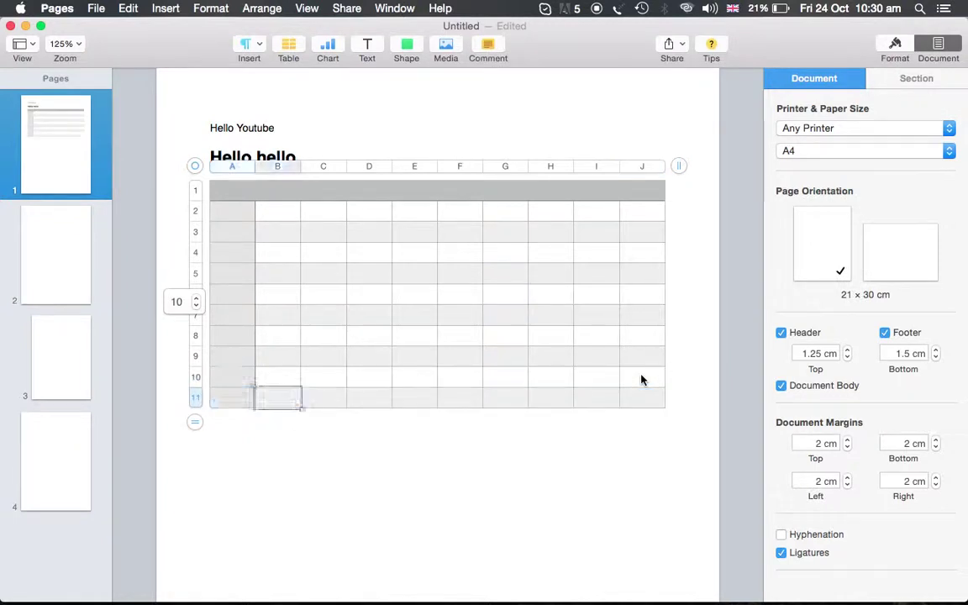
key(Tab)
key(Tab)
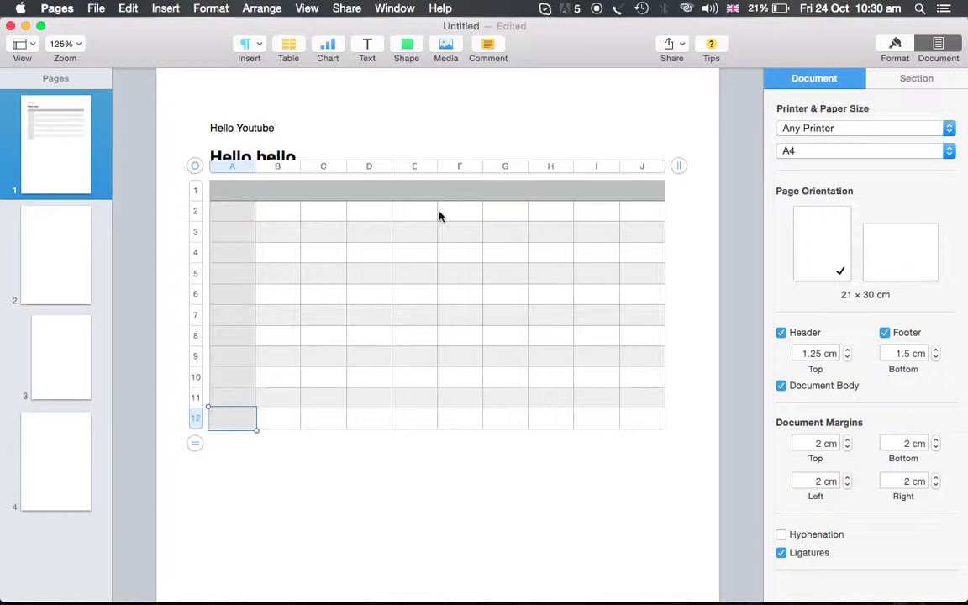
click(385, 252)
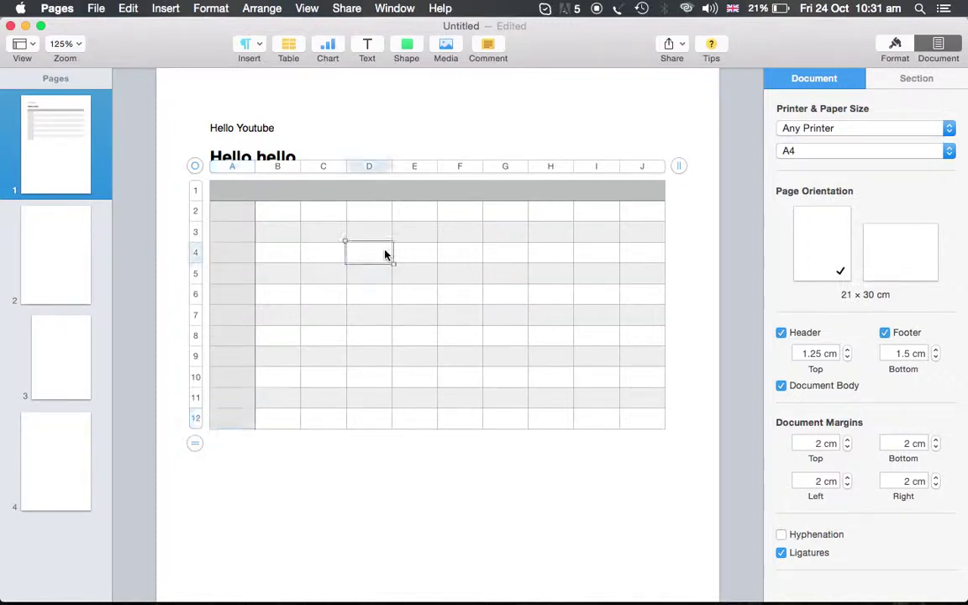
click(285, 473)
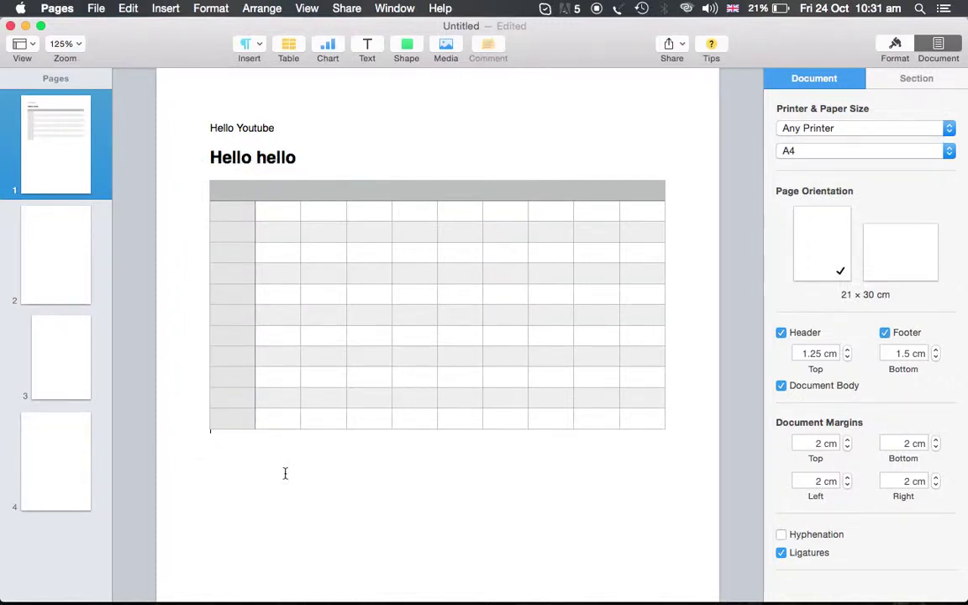
Step: Insert a Basic-style table below the large table
click(172, 10)
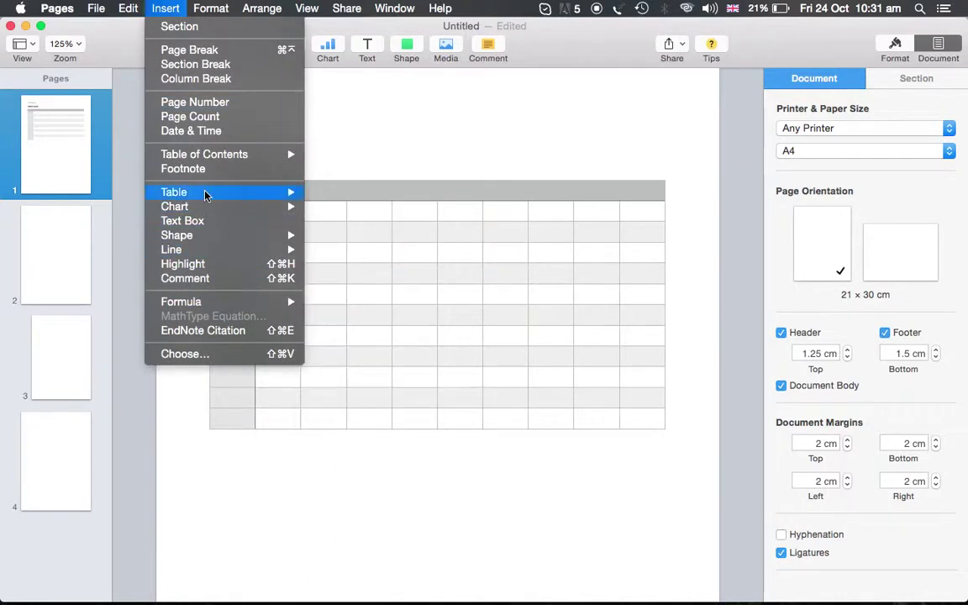
mouse_move(206, 195)
click(336, 206)
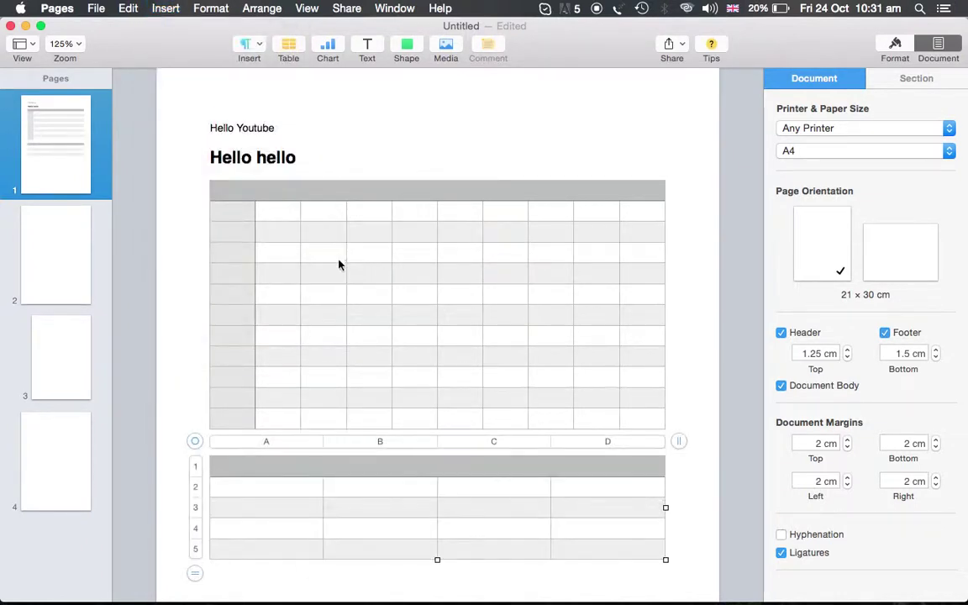
scroll(336, 268, down, 5)
scroll(315, 269, up, 3)
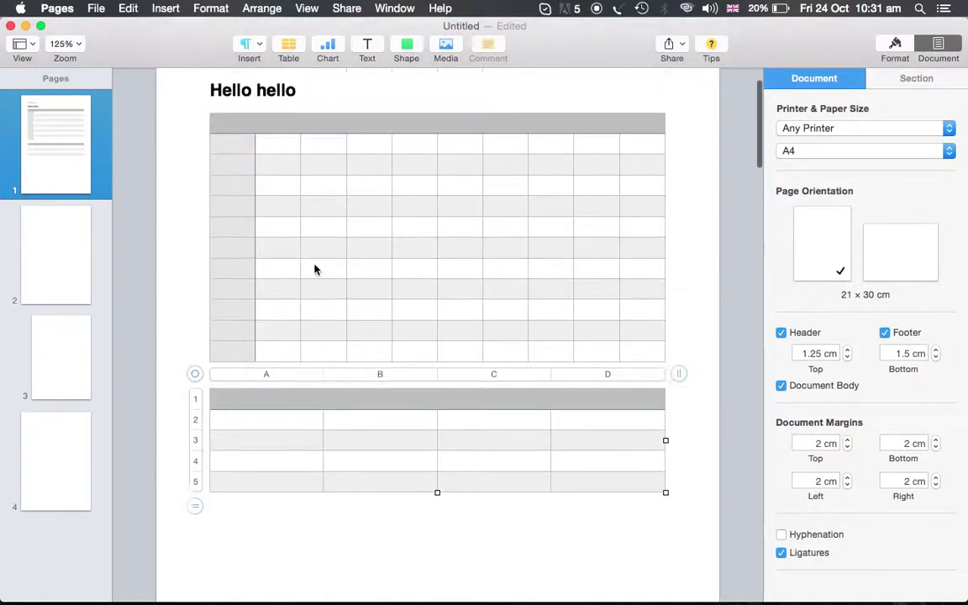
Step: On a new line, insert a Plain header-less table and add a blank line below it
click(269, 525)
key(Return)
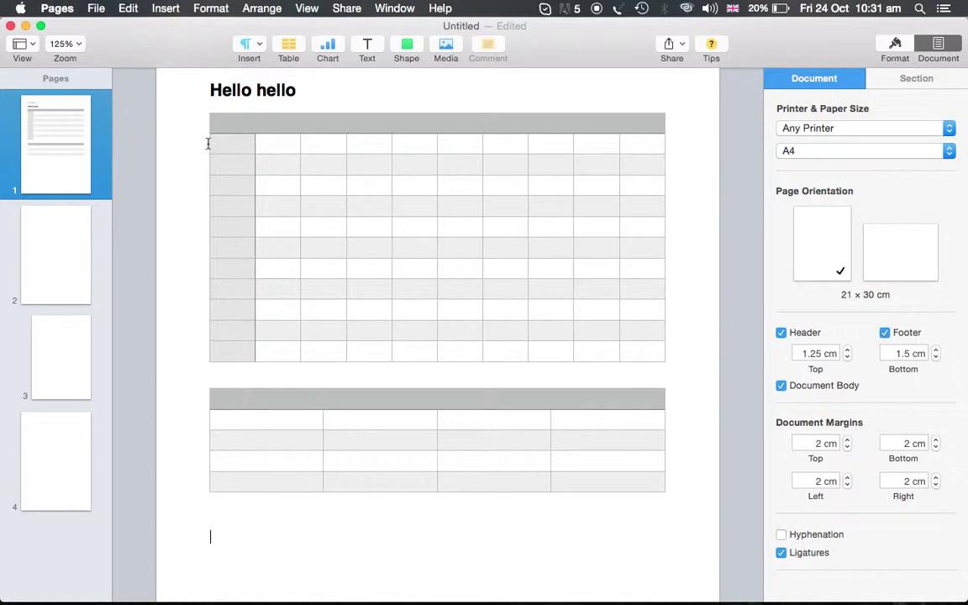
click(168, 8)
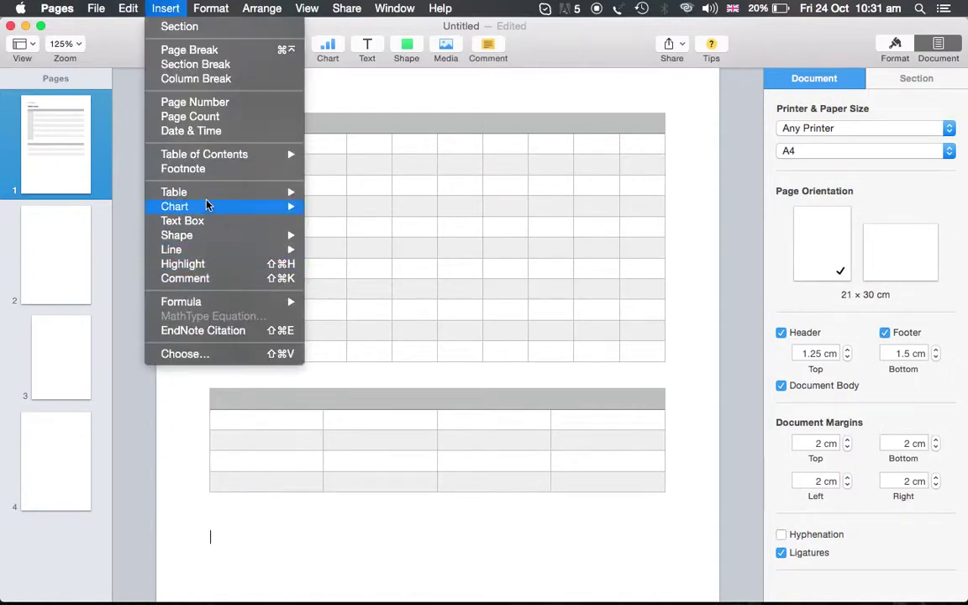
mouse_move(199, 193)
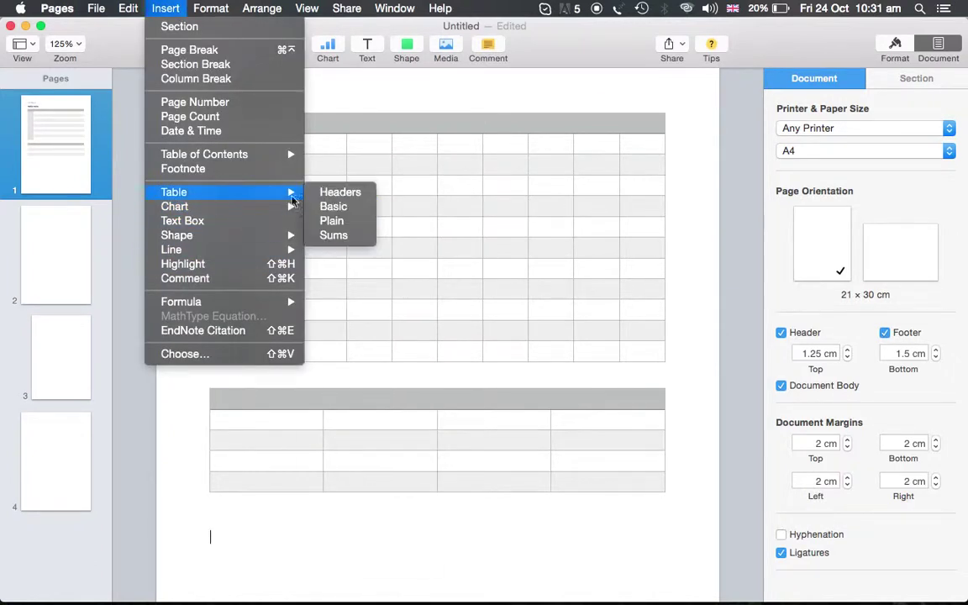
click(331, 221)
scroll(415, 317, down, 4)
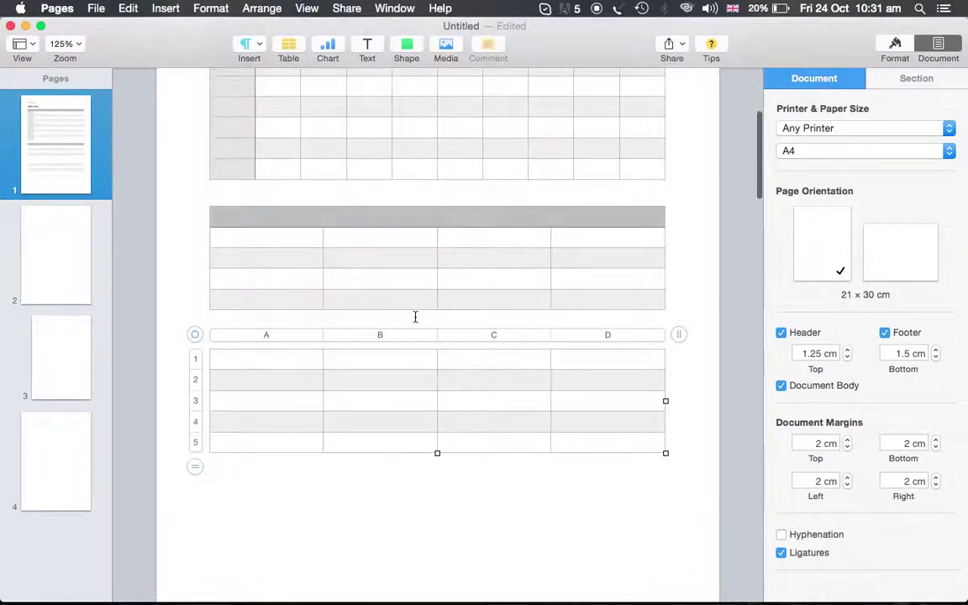
click(261, 456)
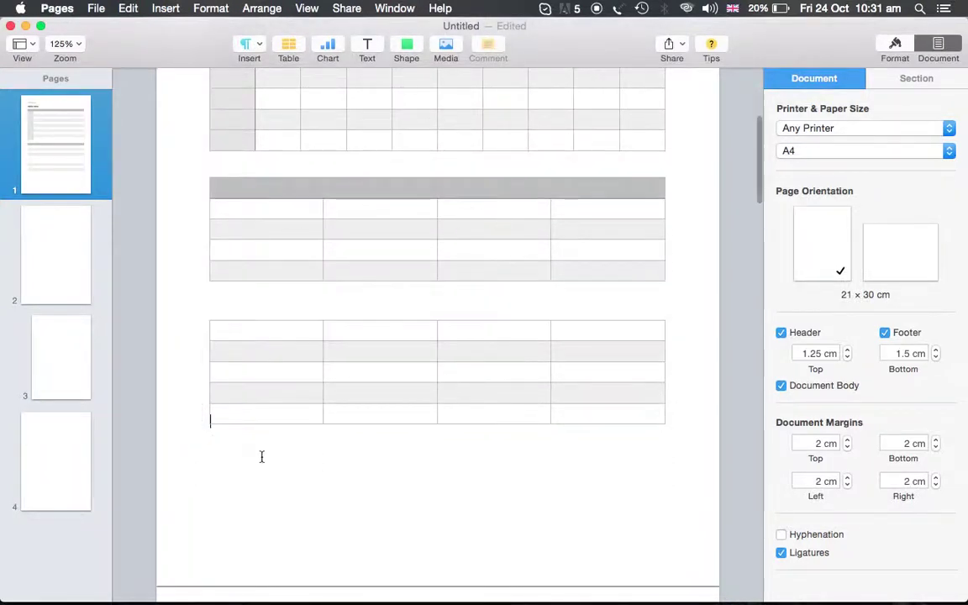
key(Return)
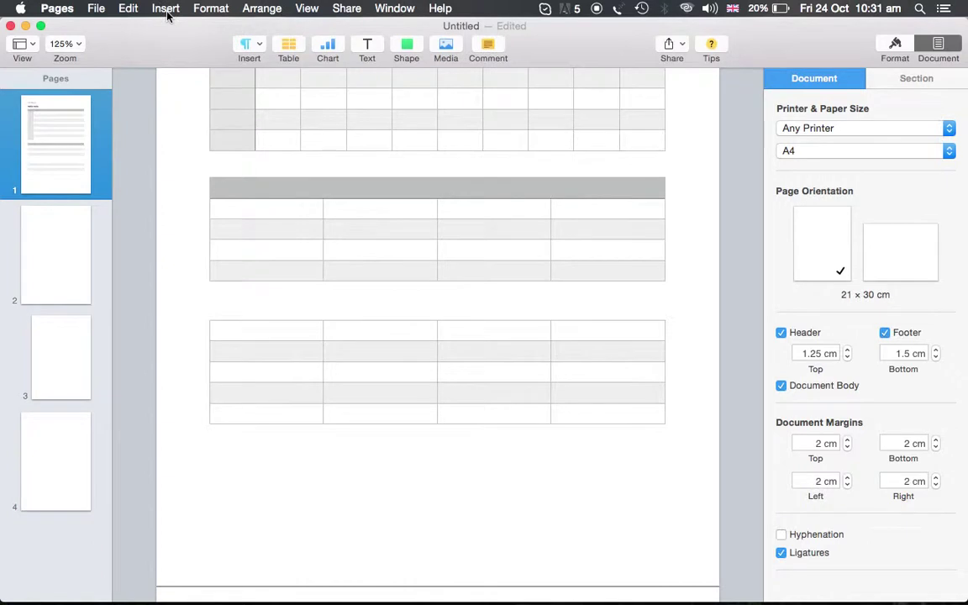
click(166, 8)
Step: Insert a Sums-style table, check cells B2 and A5 in the totals row, then deselect it
mouse_move(211, 203)
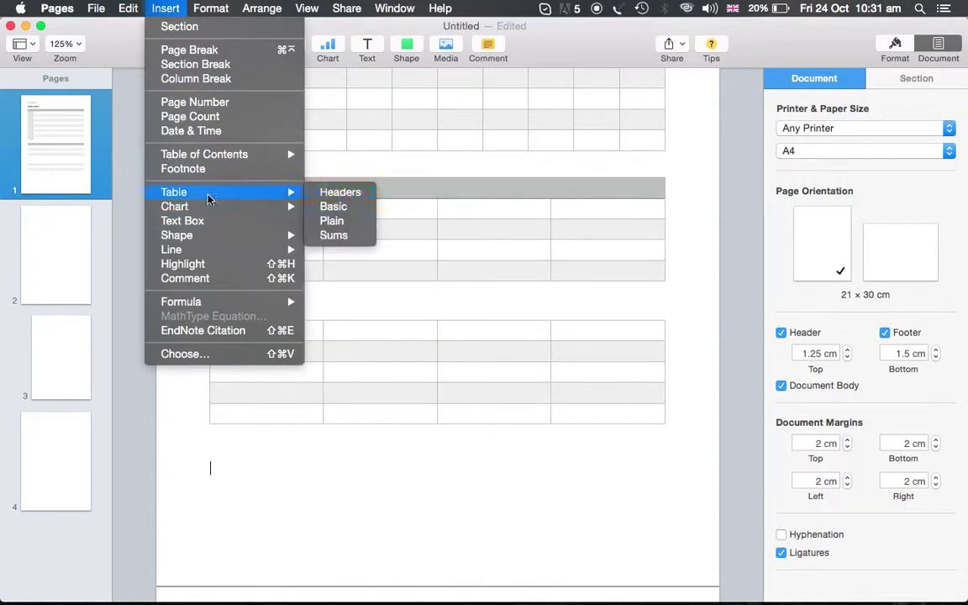
click(352, 239)
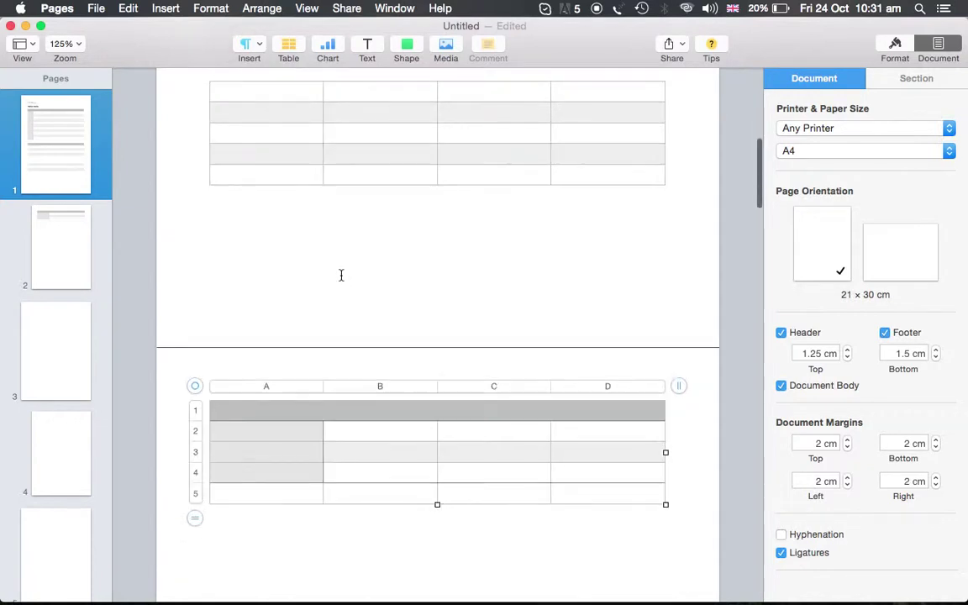
click(345, 425)
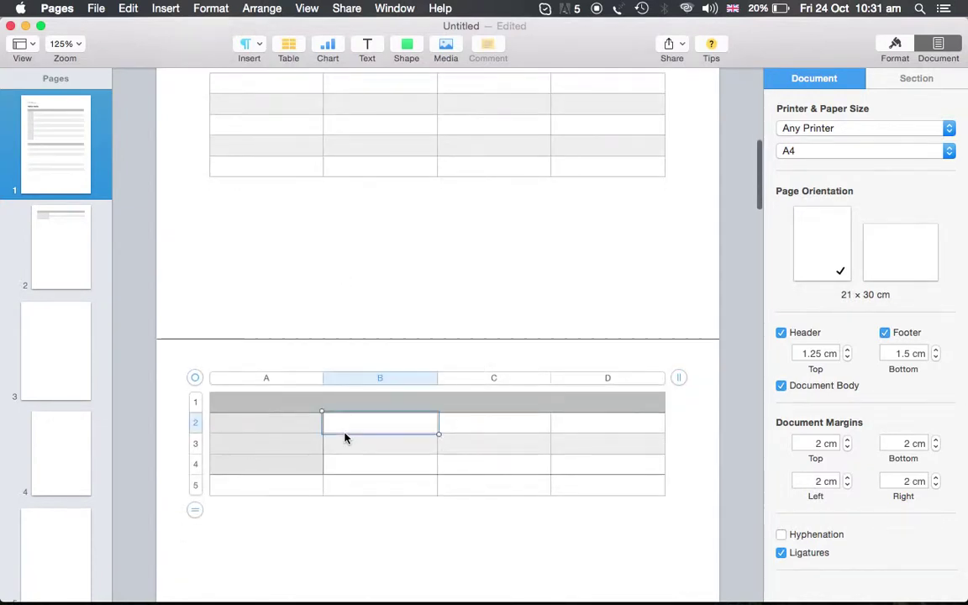
click(283, 492)
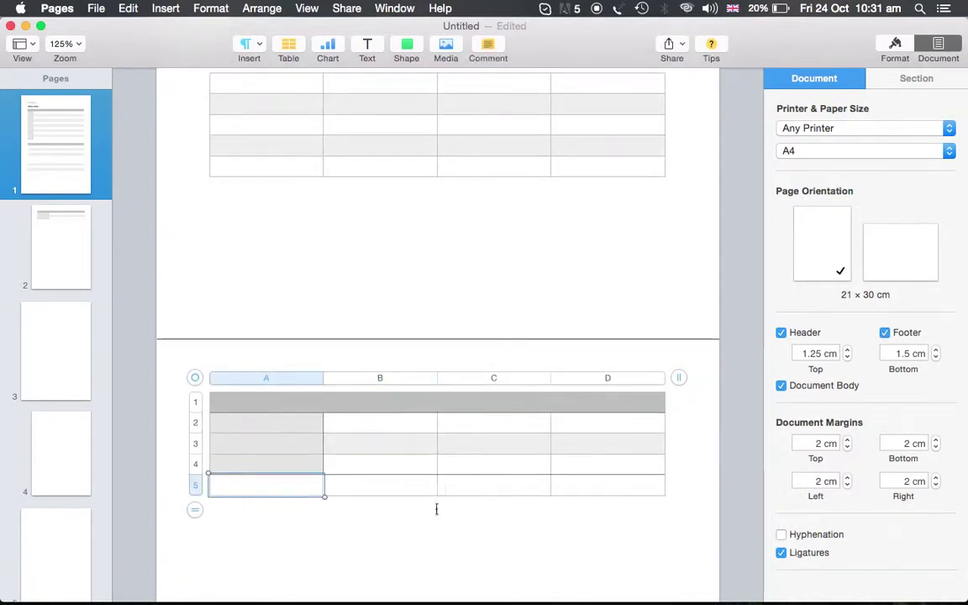
click(309, 521)
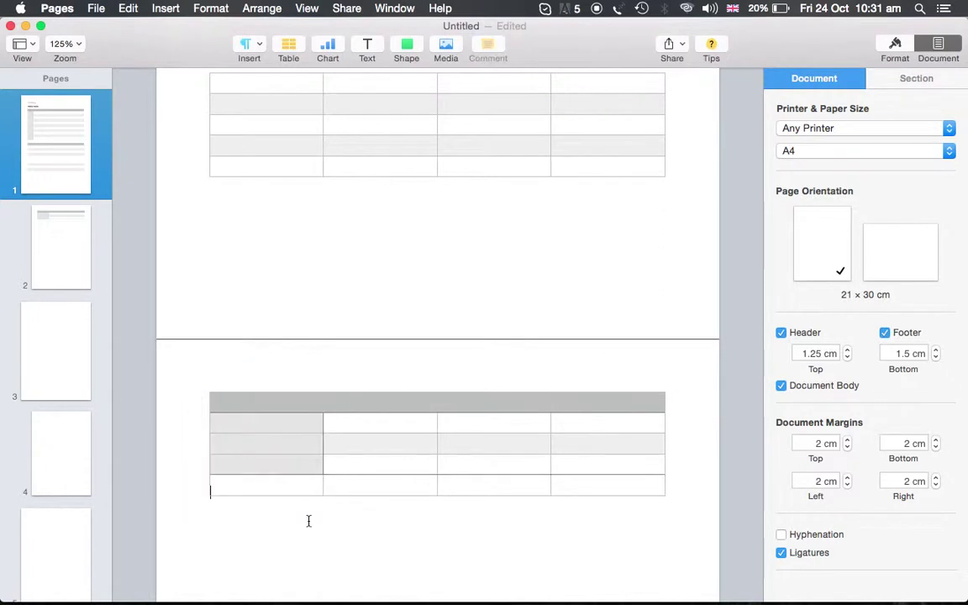
click(164, 11)
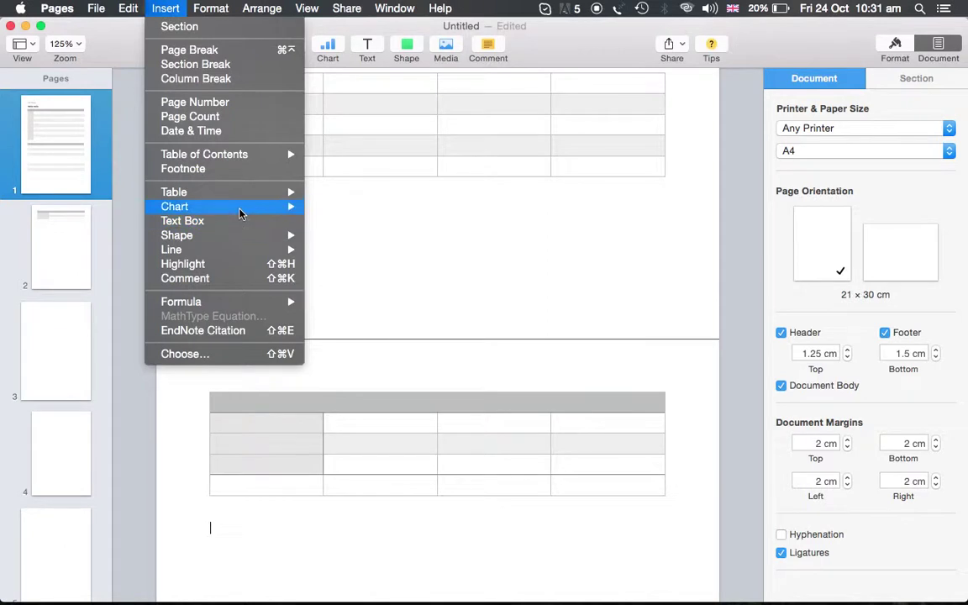
mouse_move(240, 214)
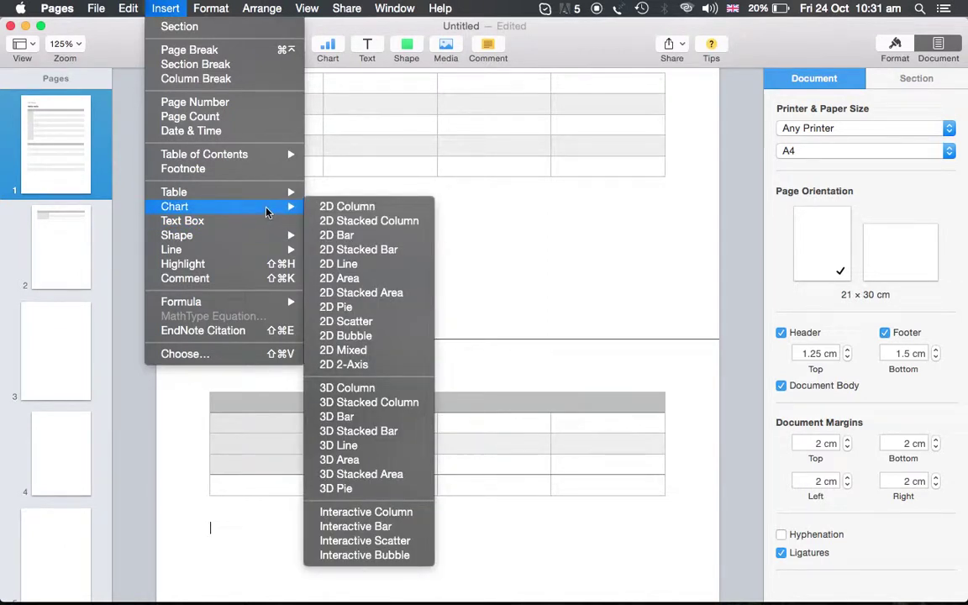
click(337, 209)
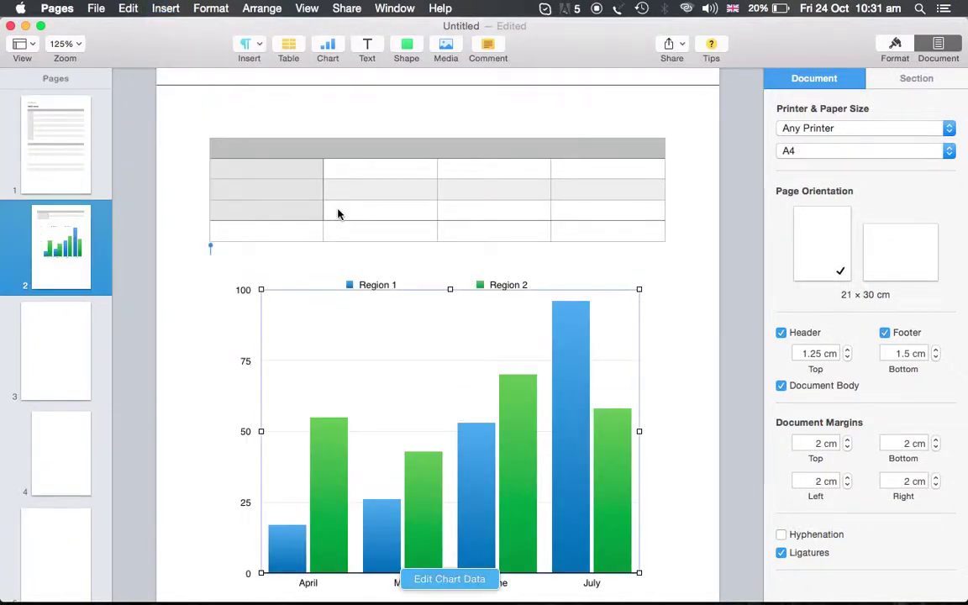
scroll(335, 235, down, 3)
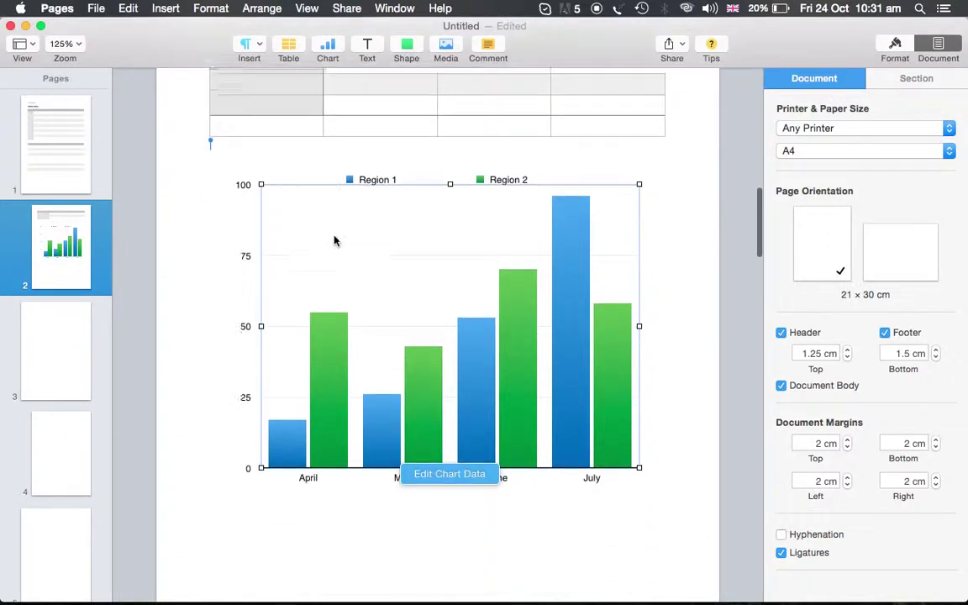
click(463, 476)
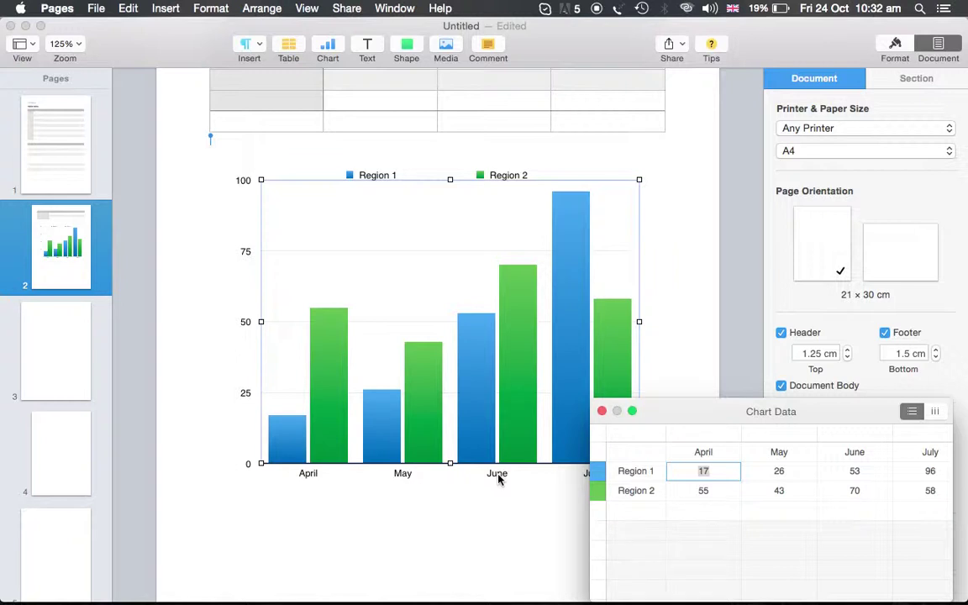
Step: Enter April values 15 for Region 1 and 12 for Region 2
text(15)
click(704, 496)
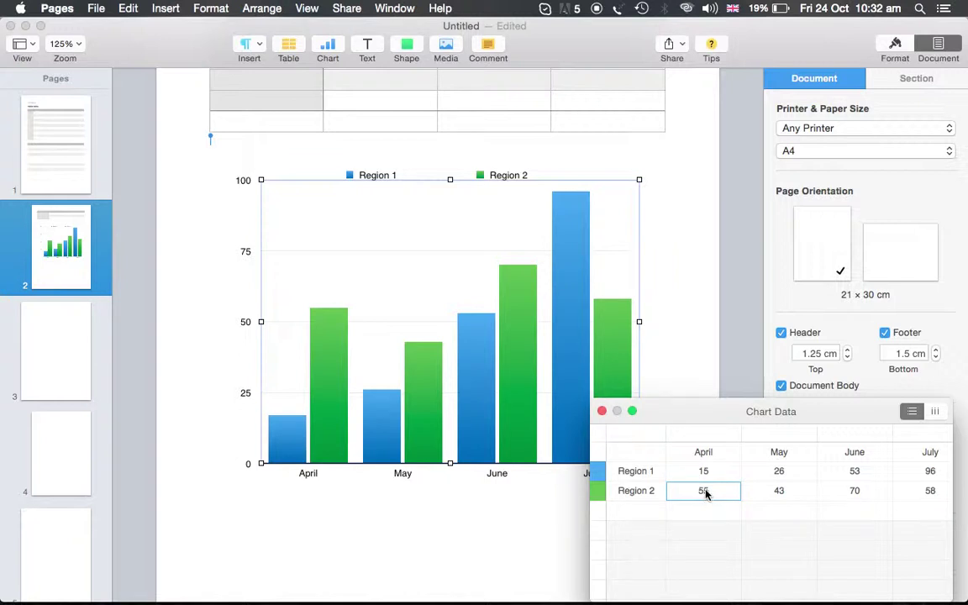
text(12)
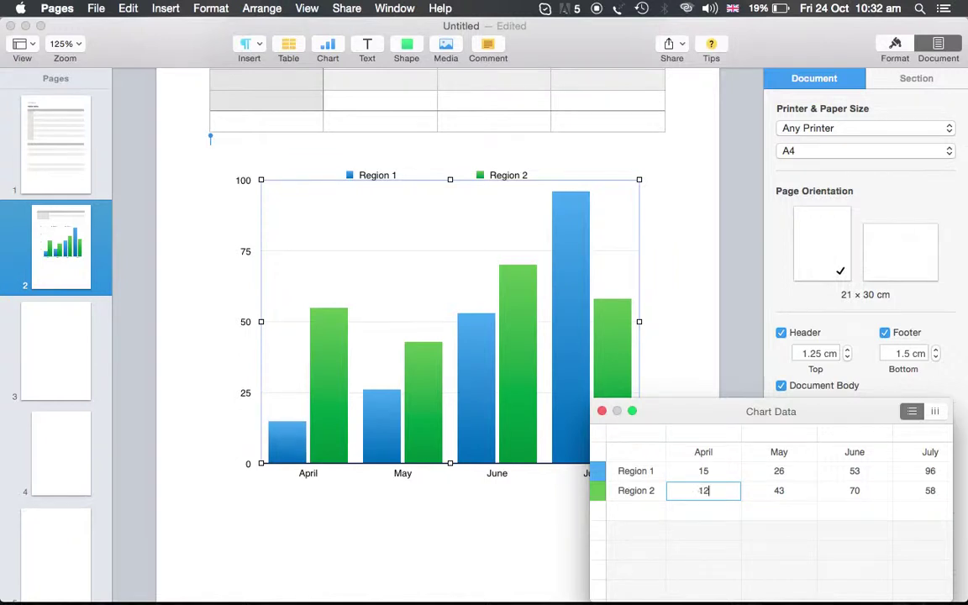
click(601, 412)
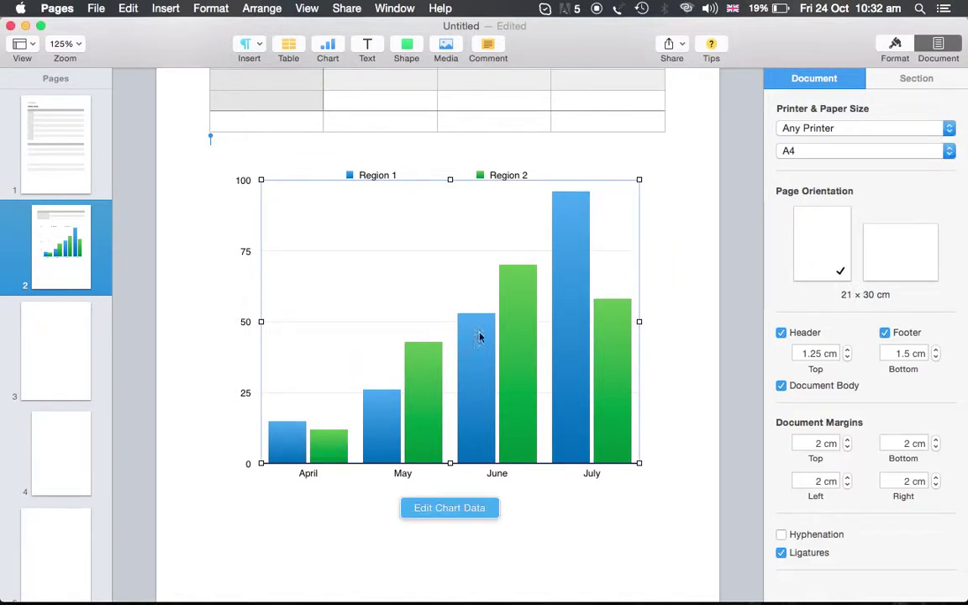
Step: Rename series Region 1 and Region 2 to 'Car sales' and 'truck sales'
click(474, 511)
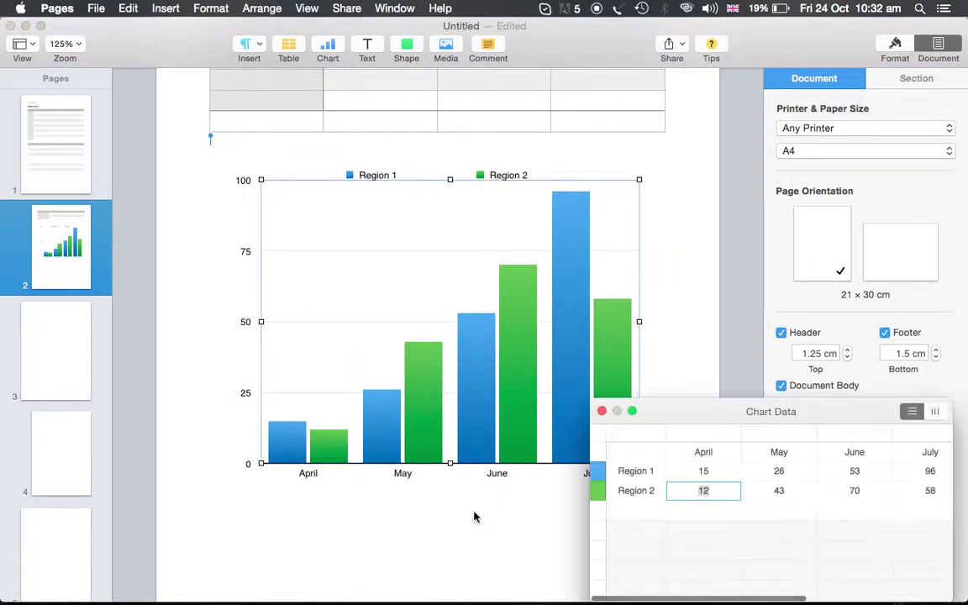
click(646, 471)
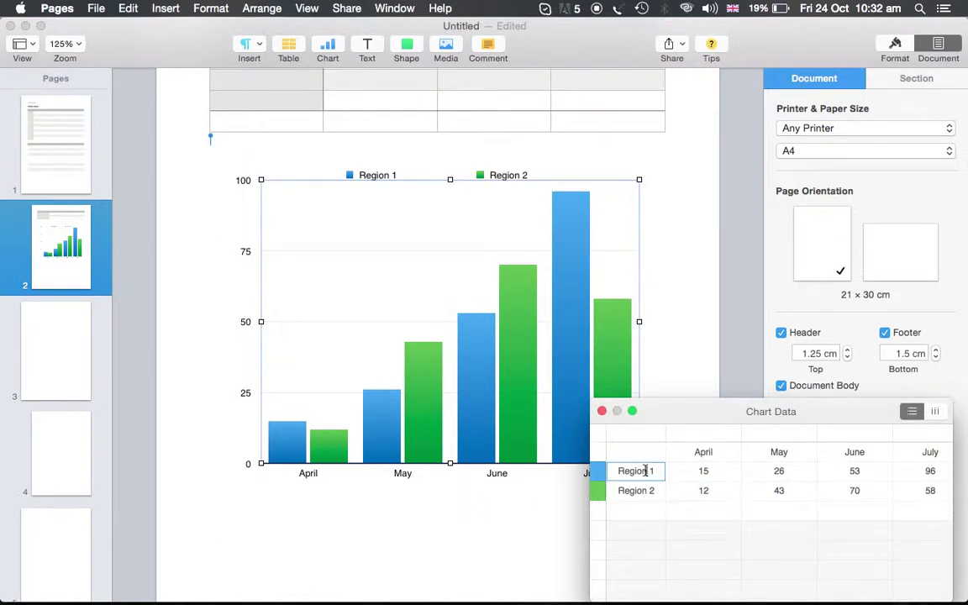
double_click(646, 471)
text(Car sales)
key(Return)
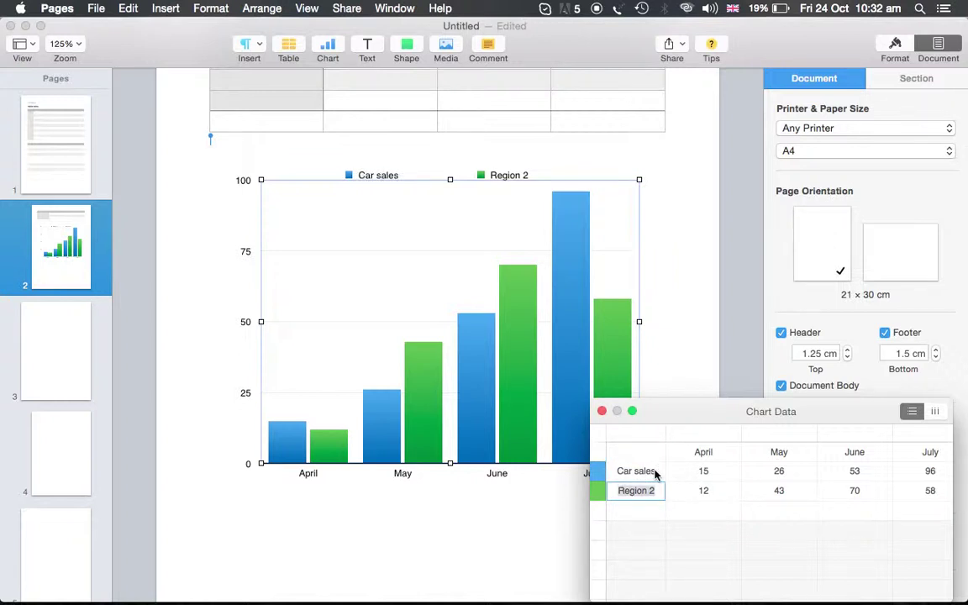
text(truck sales)
key(Return)
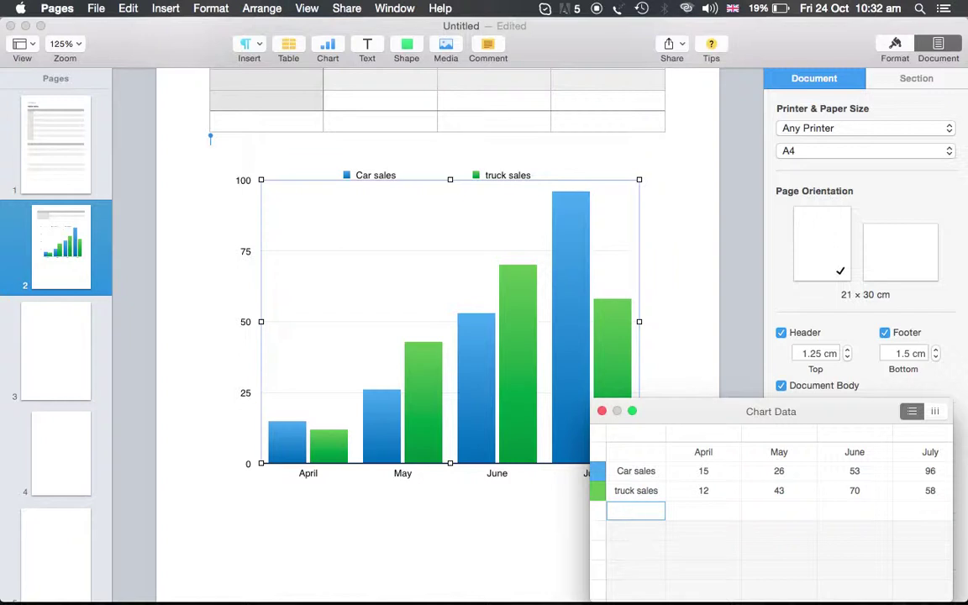
click(602, 411)
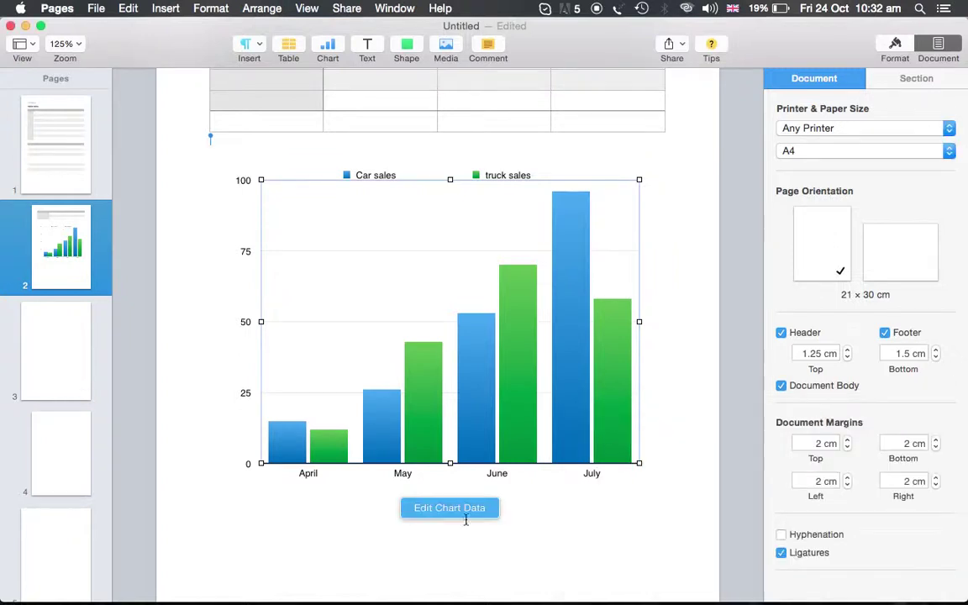
click(280, 520)
Step: Insert a 3D Line chart below the sales chart, rotate its view, and open its data
scroll(280, 520, down, 3)
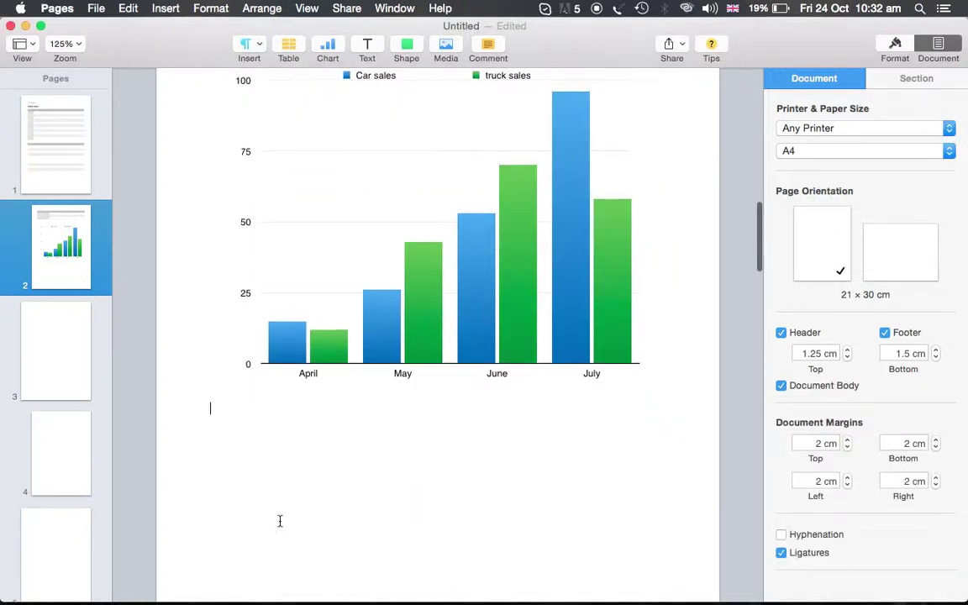
click(166, 9)
mouse_move(220, 214)
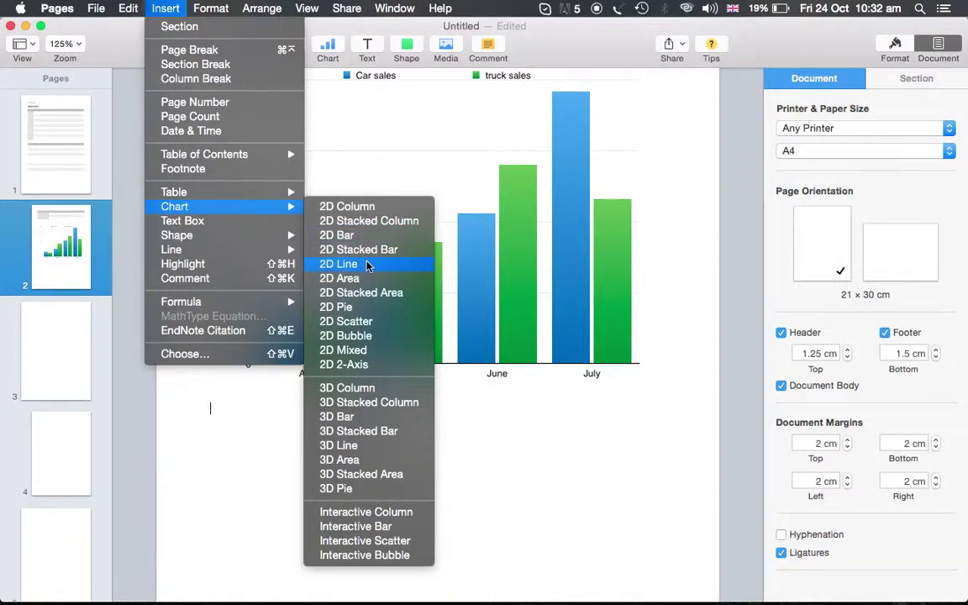
click(355, 446)
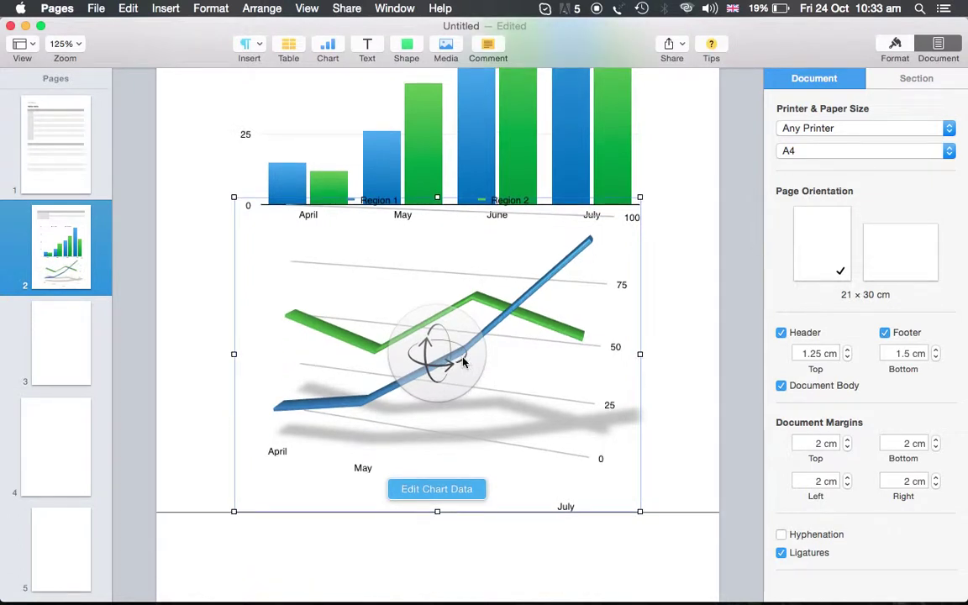
drag(463, 361, 432, 356)
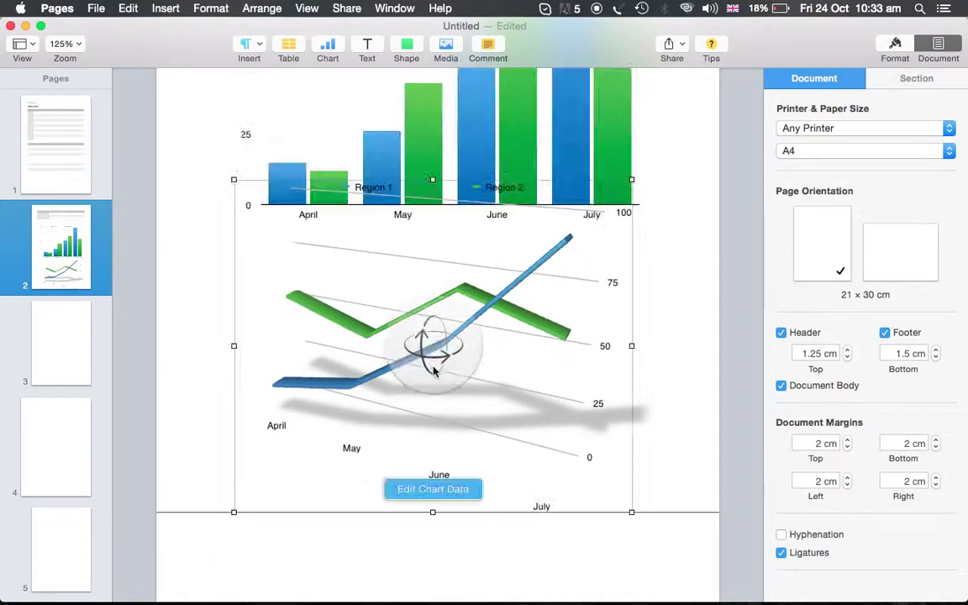
click(434, 489)
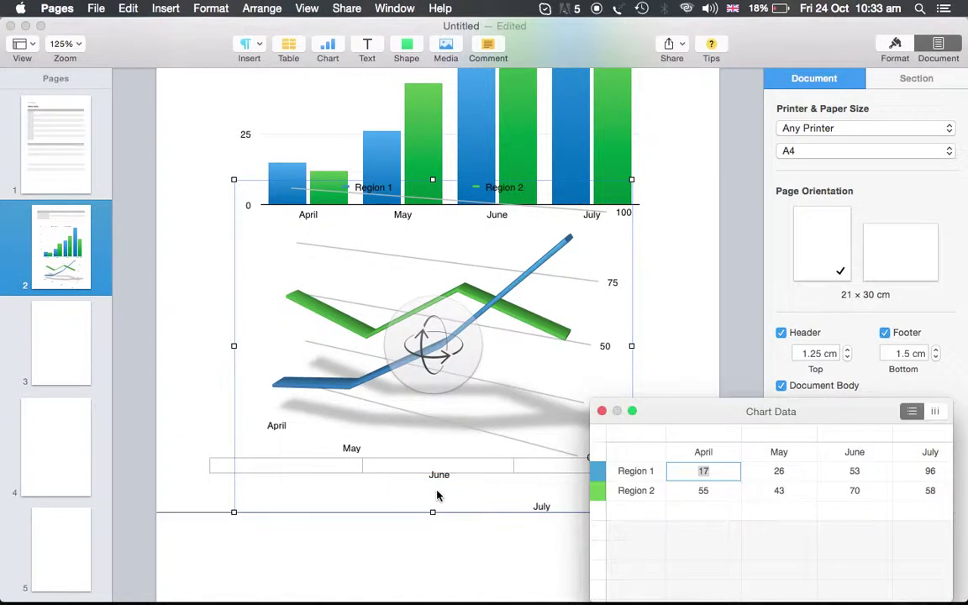
Step: Move Chart Data aside, review Region 1's May–July values, and close it unchanged
drag(795, 409, 767, 268)
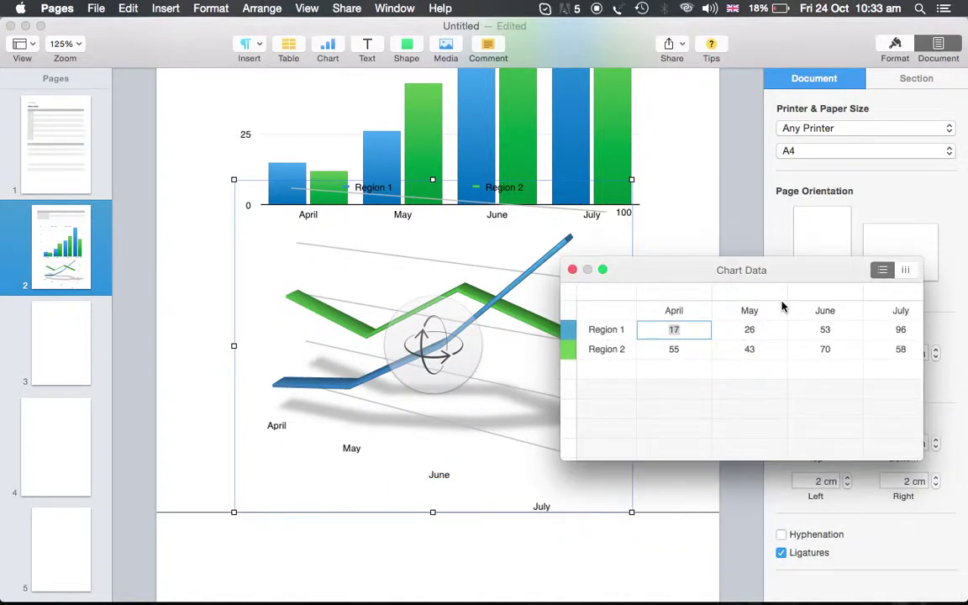
click(746, 332)
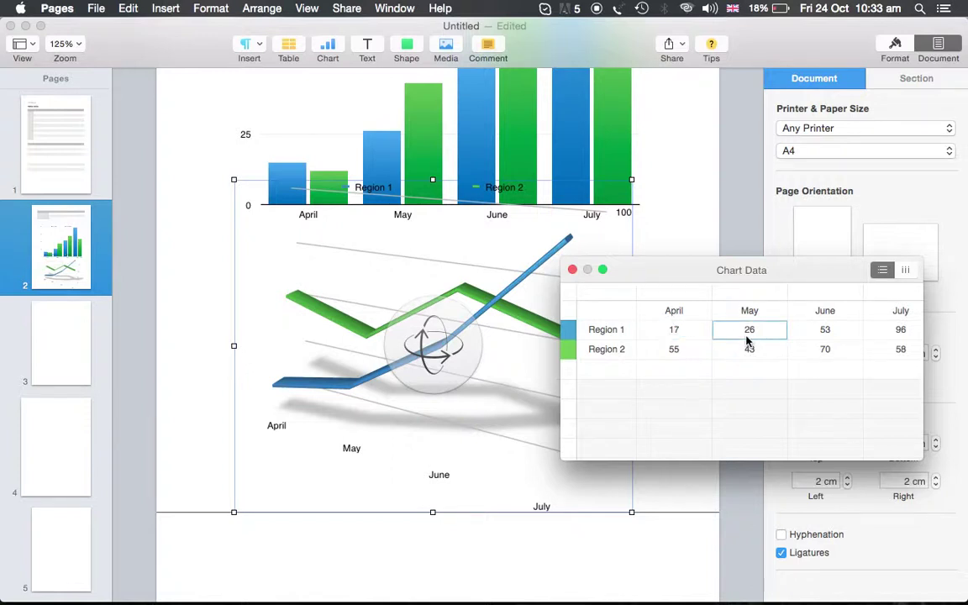
click(850, 330)
click(892, 330)
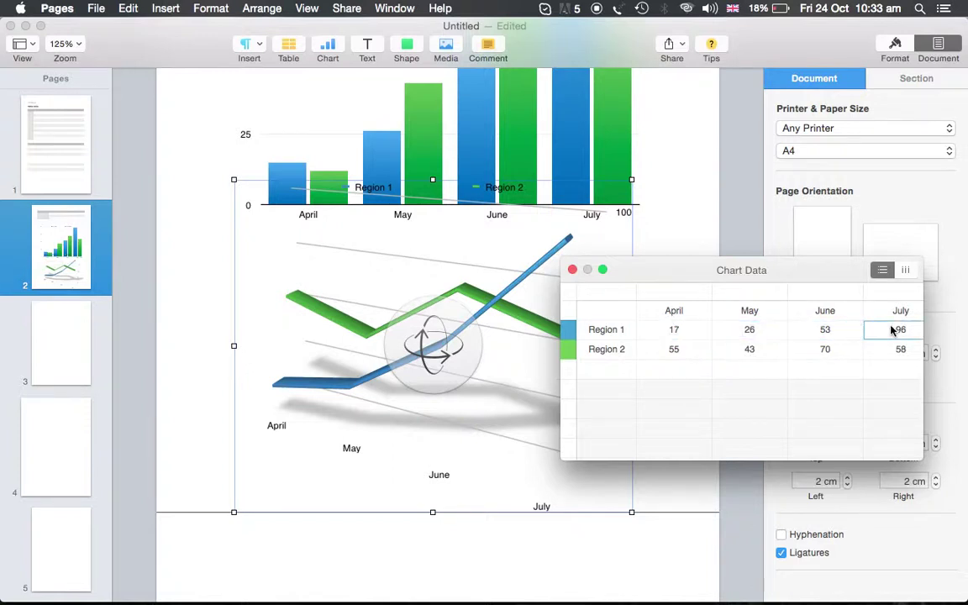
click(571, 270)
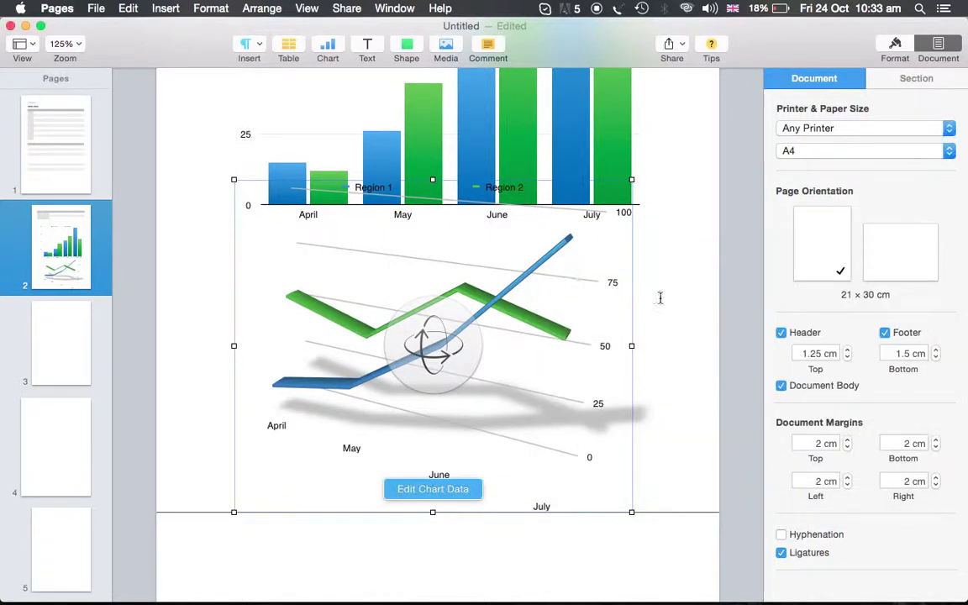
click(660, 297)
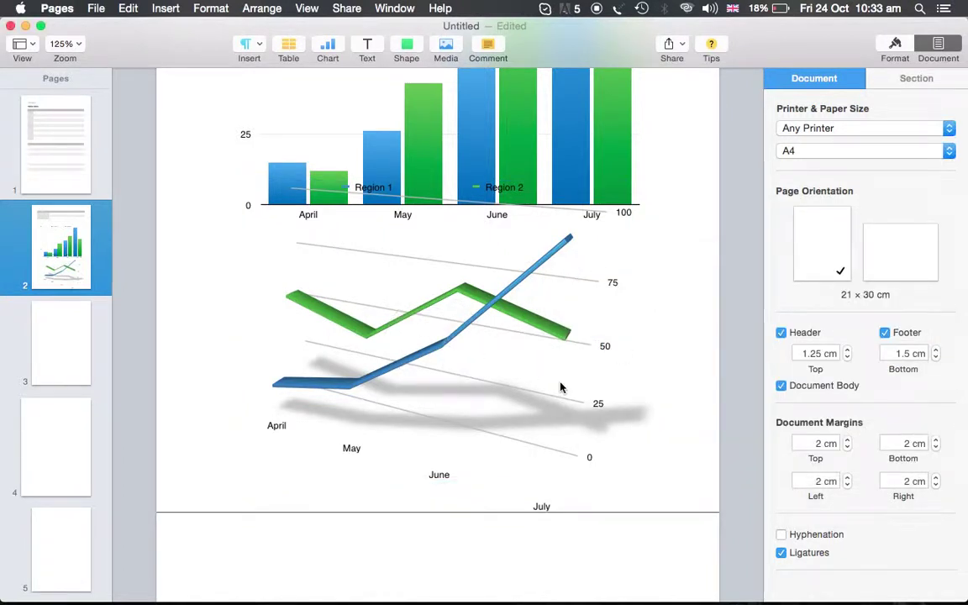
scroll(504, 399, down, 4)
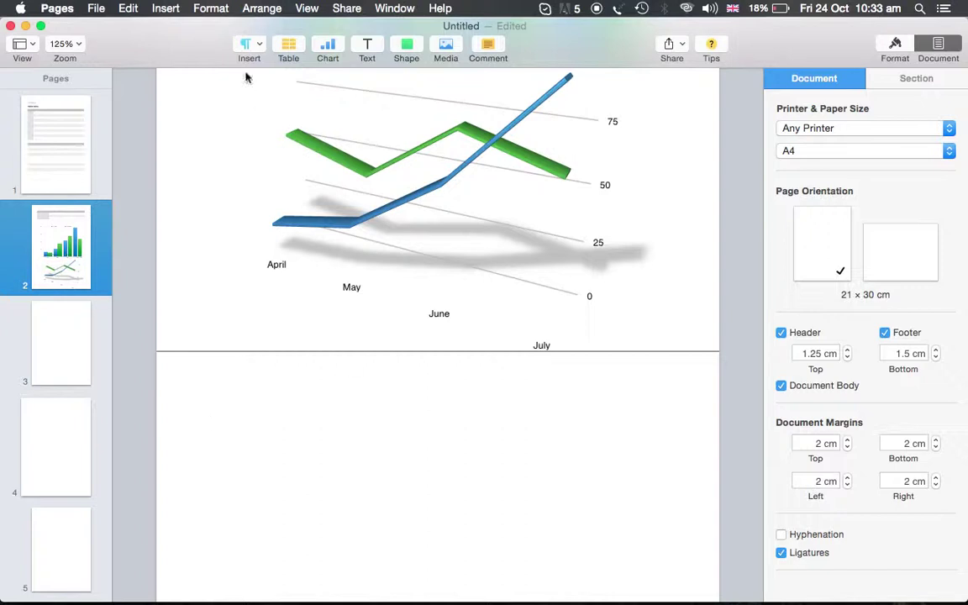
Step: Insert an Interactive Column chart and slide it from April to July and back
click(166, 8)
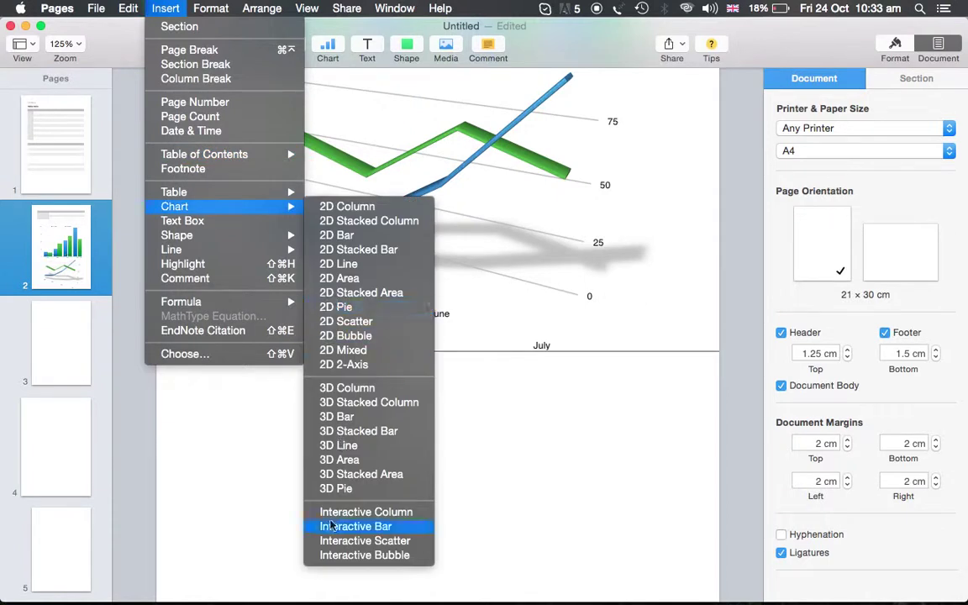
click(331, 512)
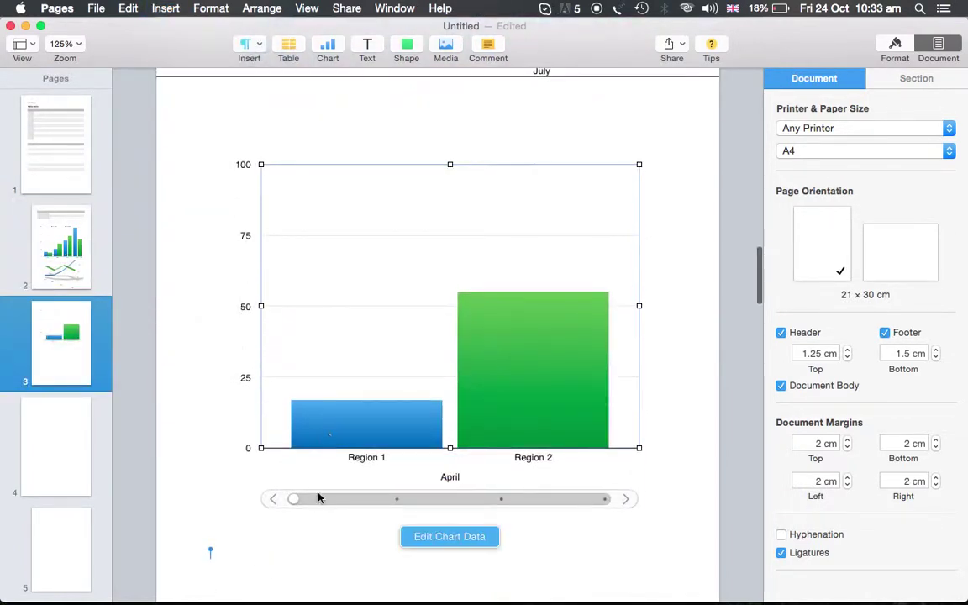
drag(294, 500, 596, 511)
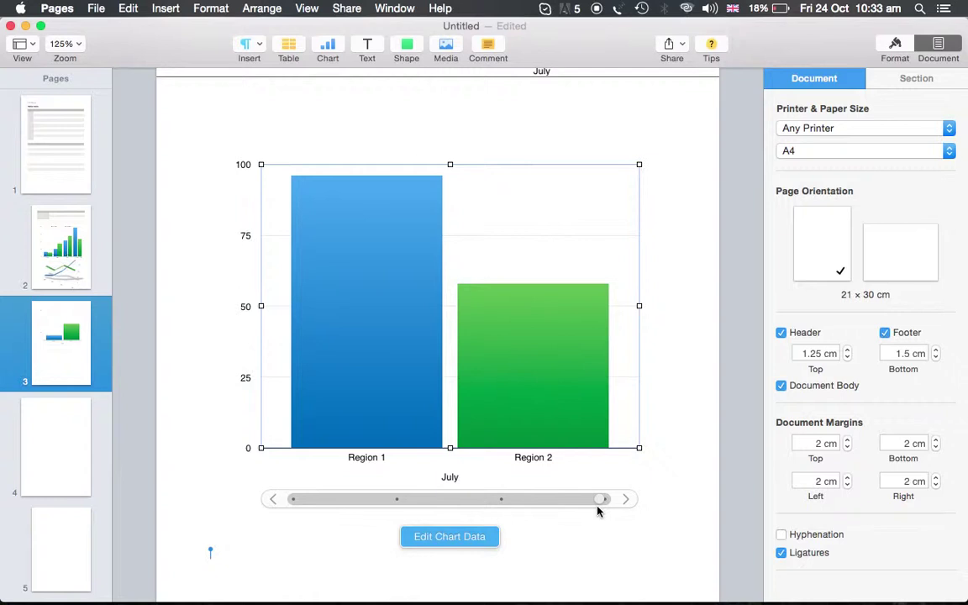
drag(600, 499, 293, 496)
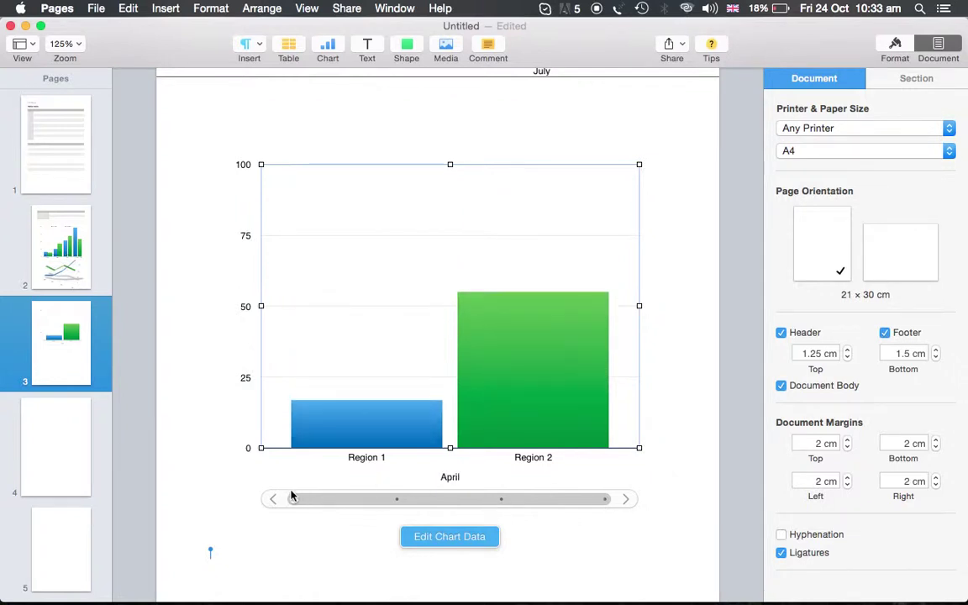
click(449, 536)
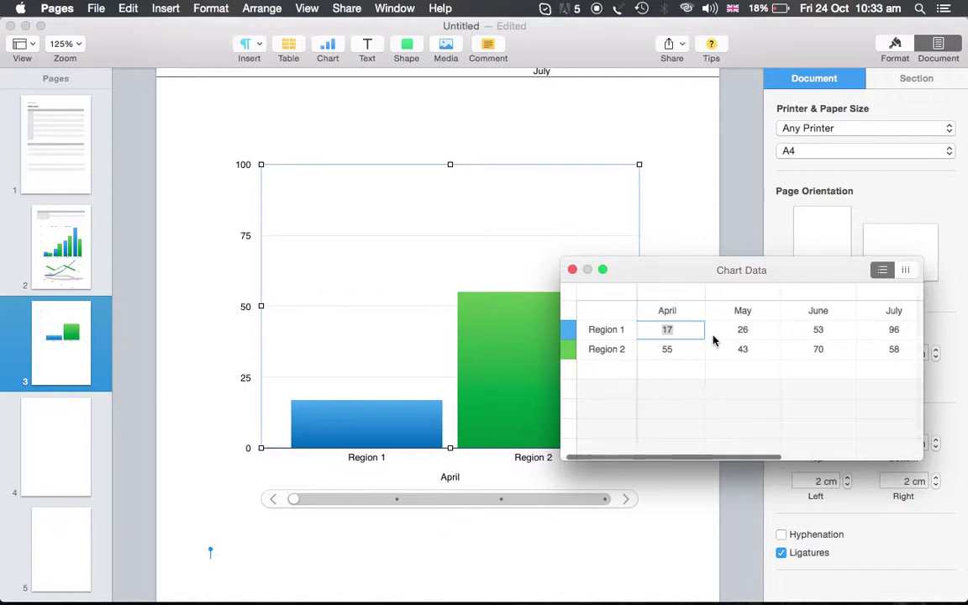
Step: Enter 22 in the chart data, preview May on the slider, and close Chart Data
scroll(712, 340, right, 5)
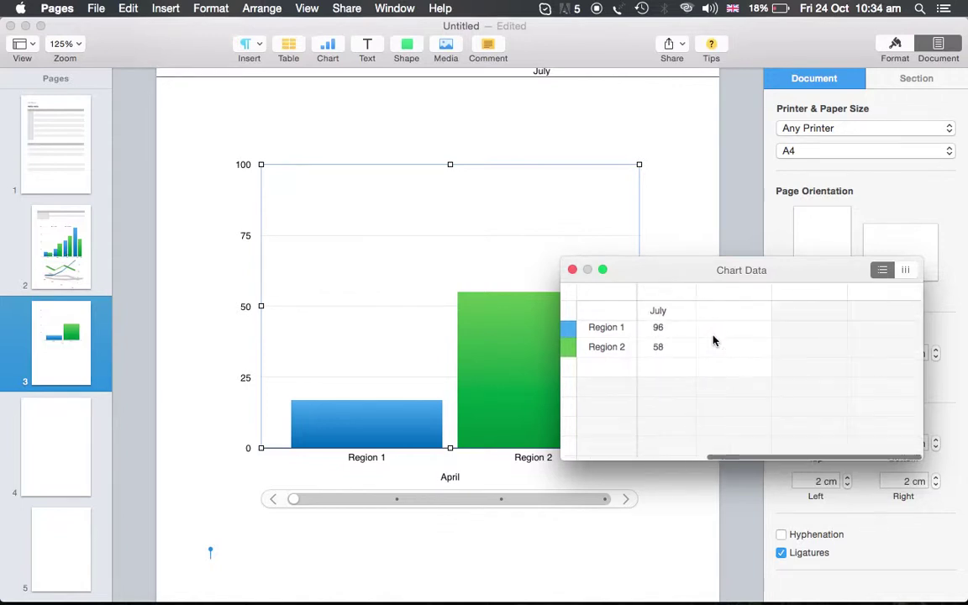
scroll(712, 340, left, 5)
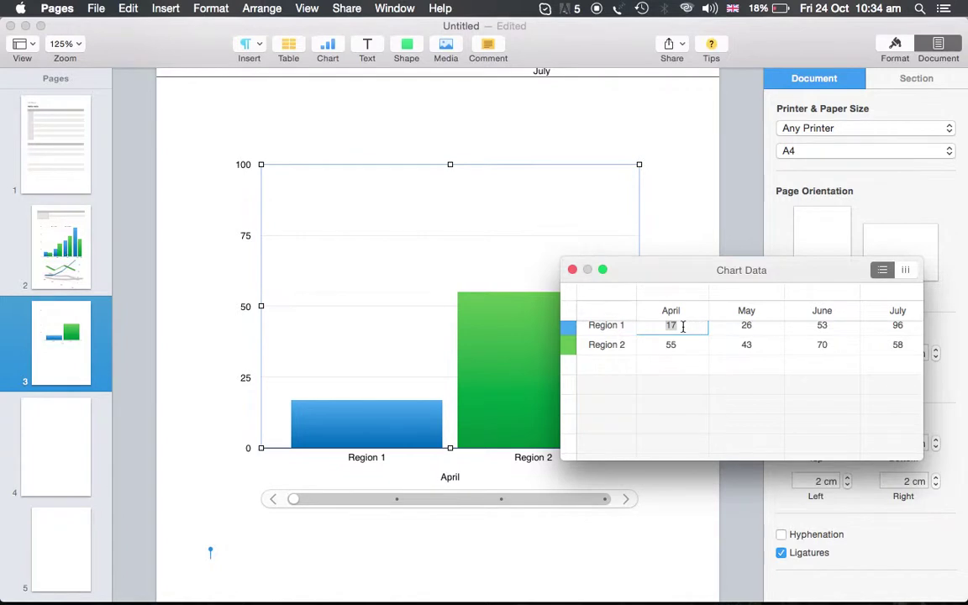
text(22)
scroll(736, 329, right, 3)
scroll(736, 329, left, 3)
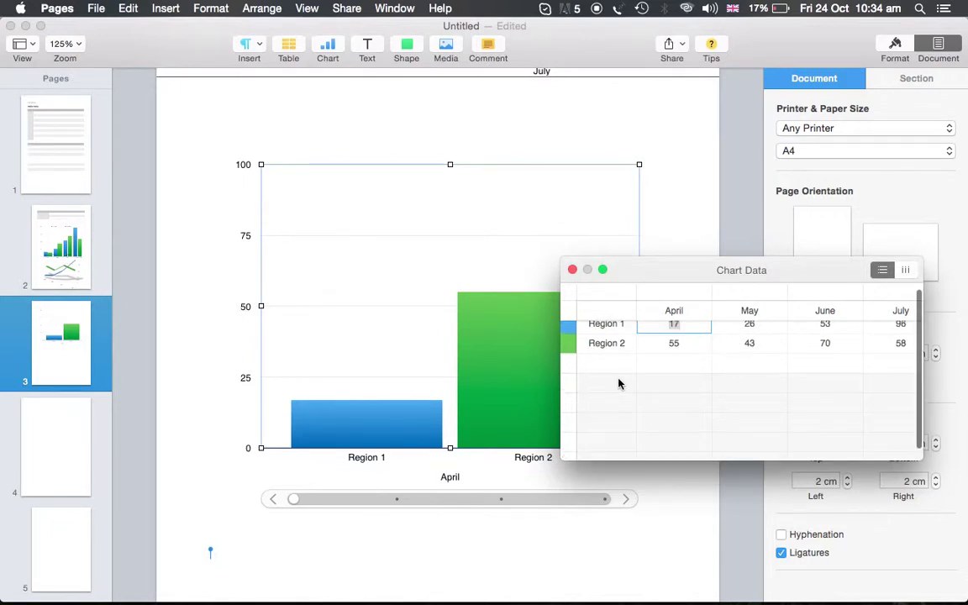
scroll(618, 384, up, 2)
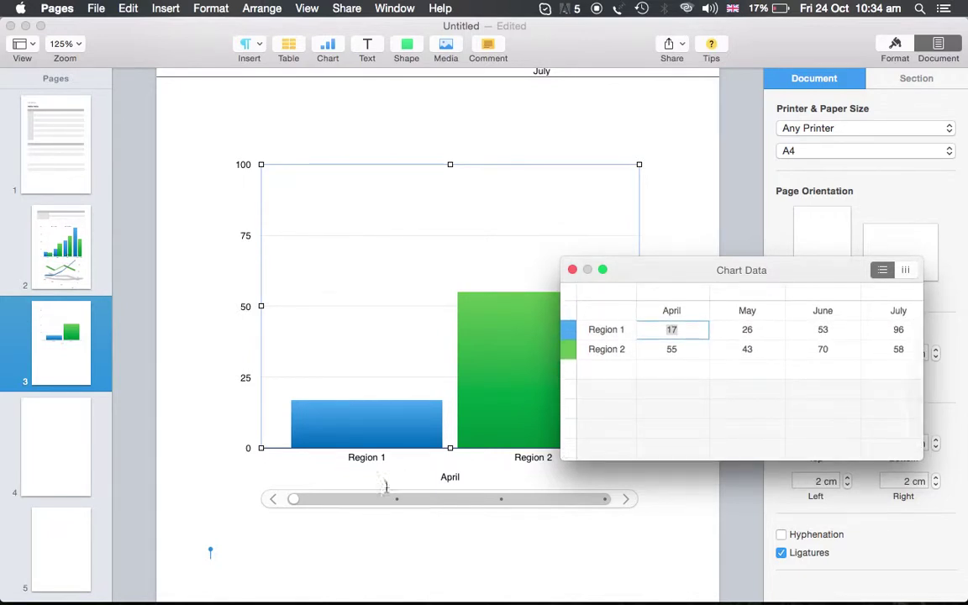
drag(295, 500, 600, 504)
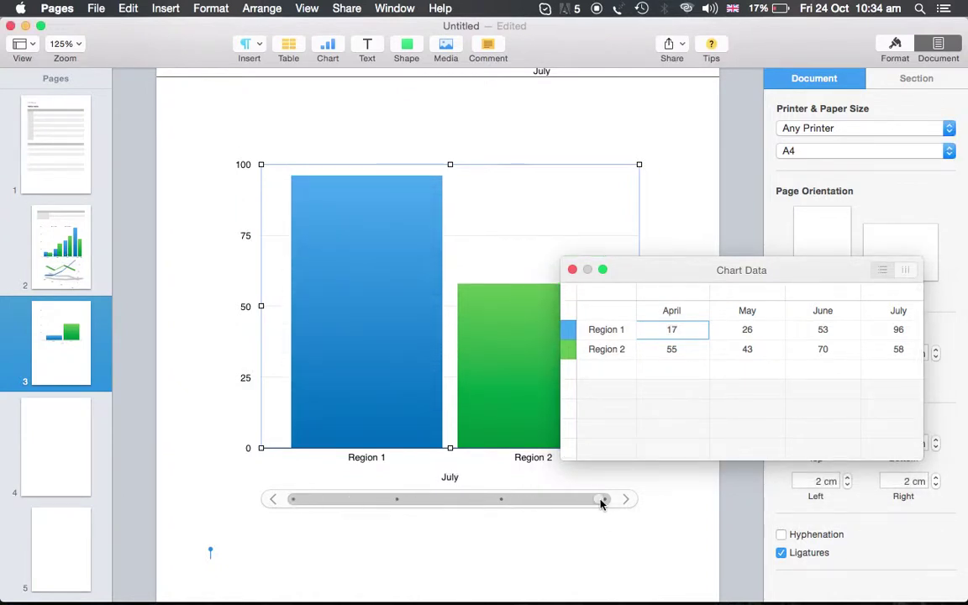
click(293, 499)
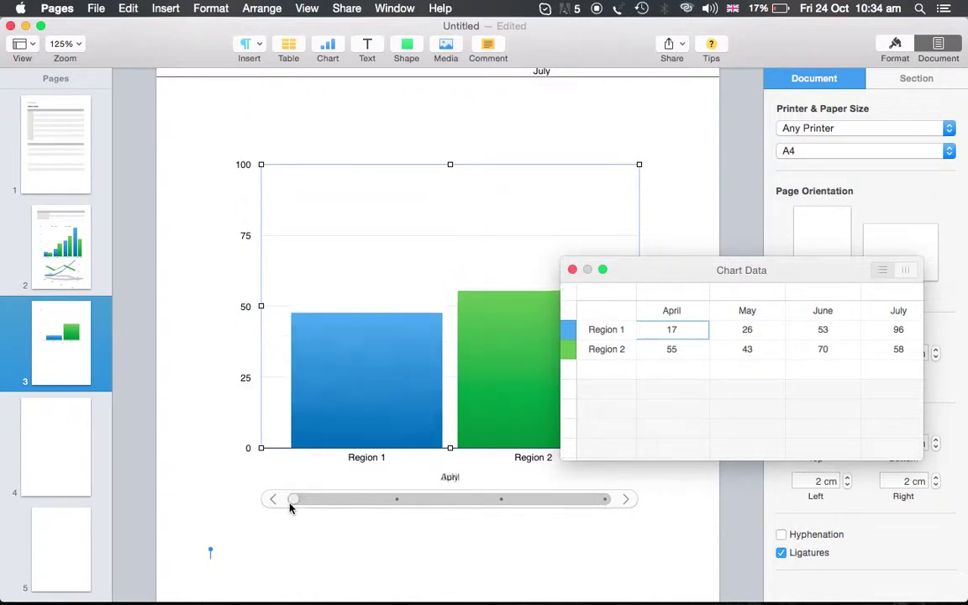
click(572, 270)
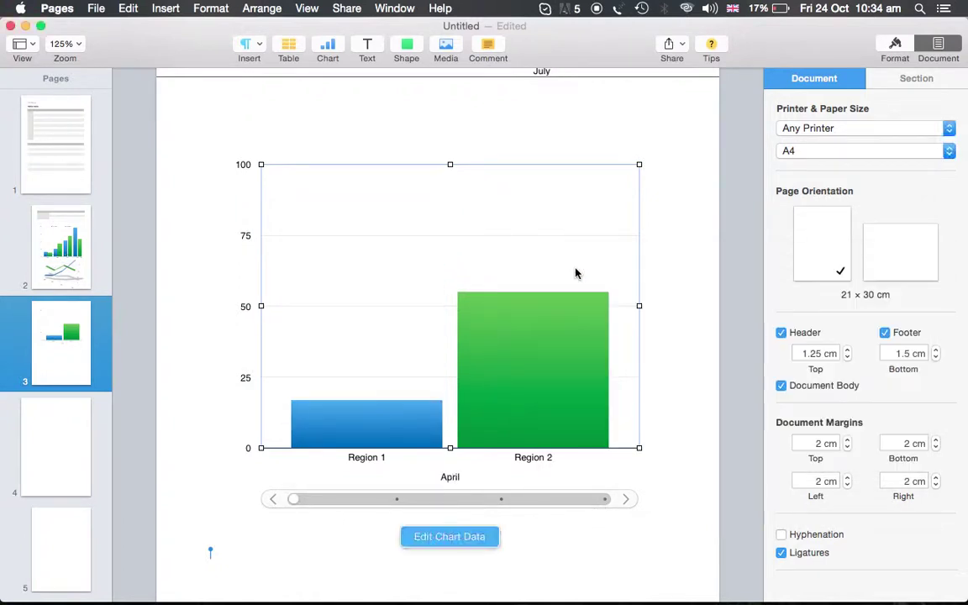
Step: Step the interactive chart through May, June and July, then return it to April
click(625, 500)
click(625, 499)
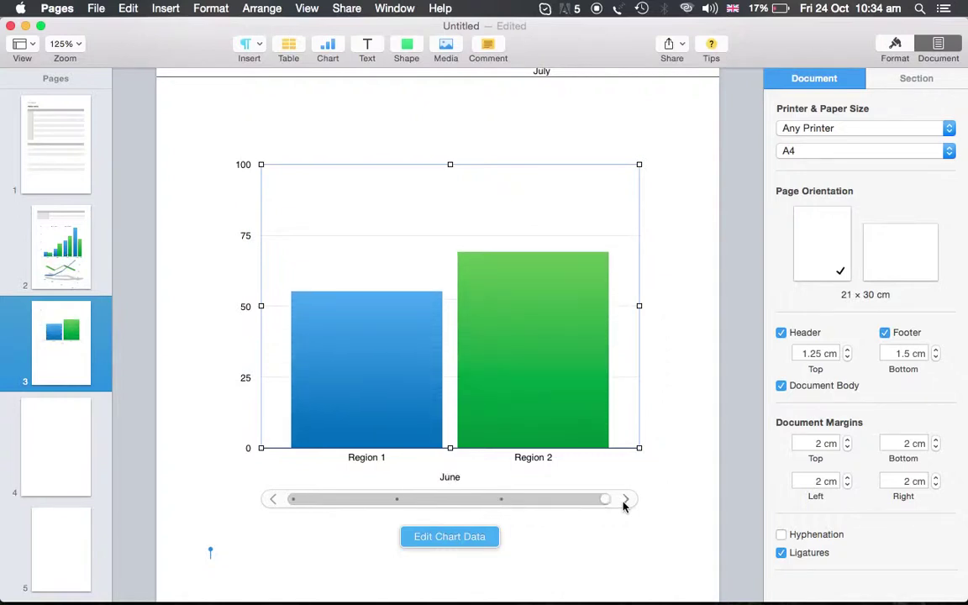
click(626, 500)
drag(601, 501, 294, 499)
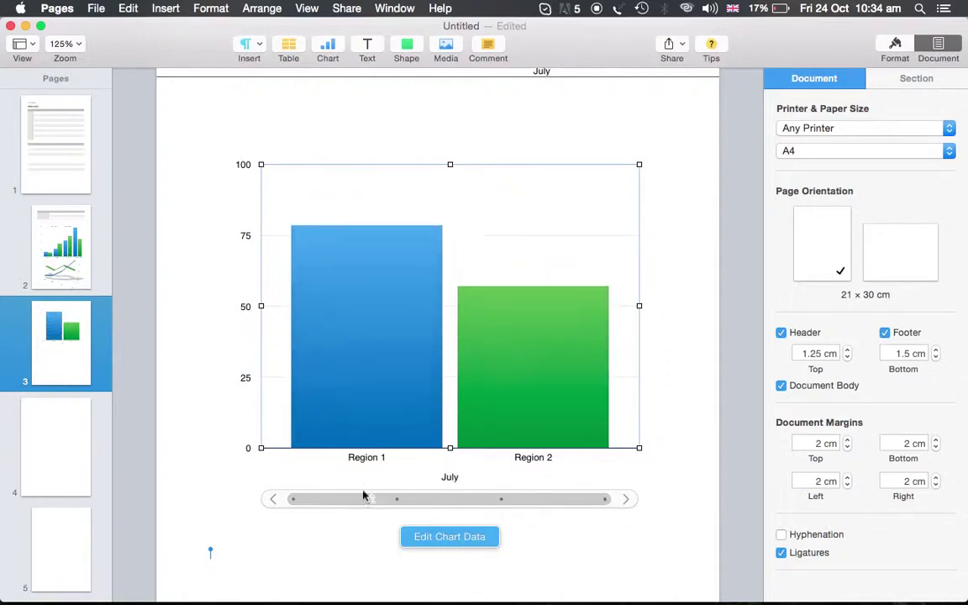
click(280, 555)
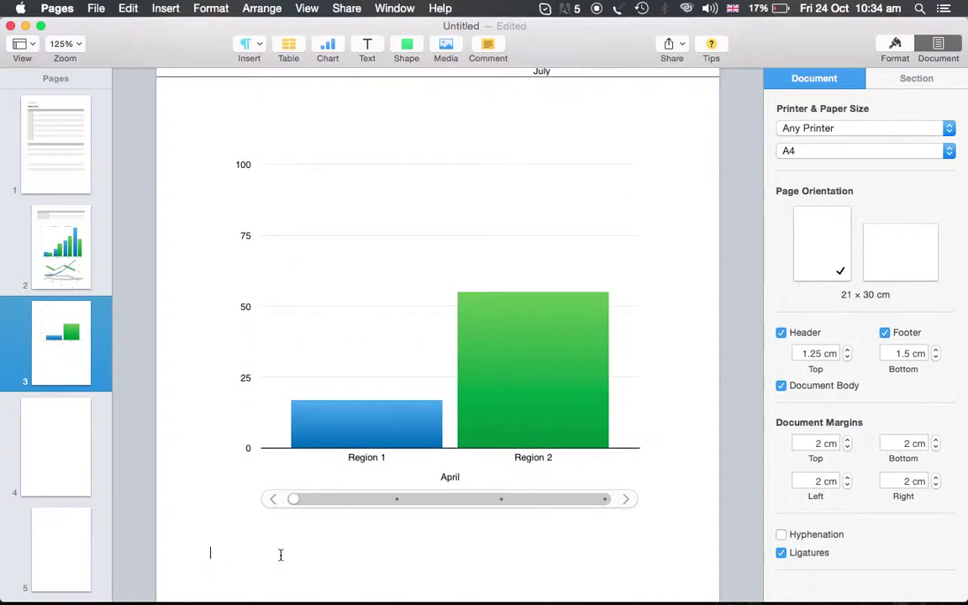
scroll(280, 555, down, 4)
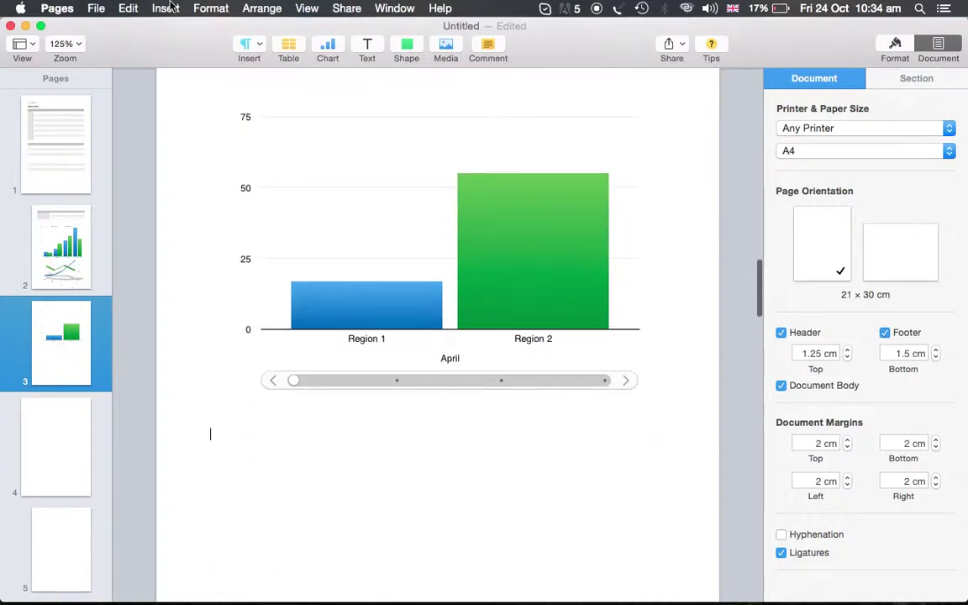
Step: Insert an interactive scatter chart below the April column chart on page 3
click(161, 8)
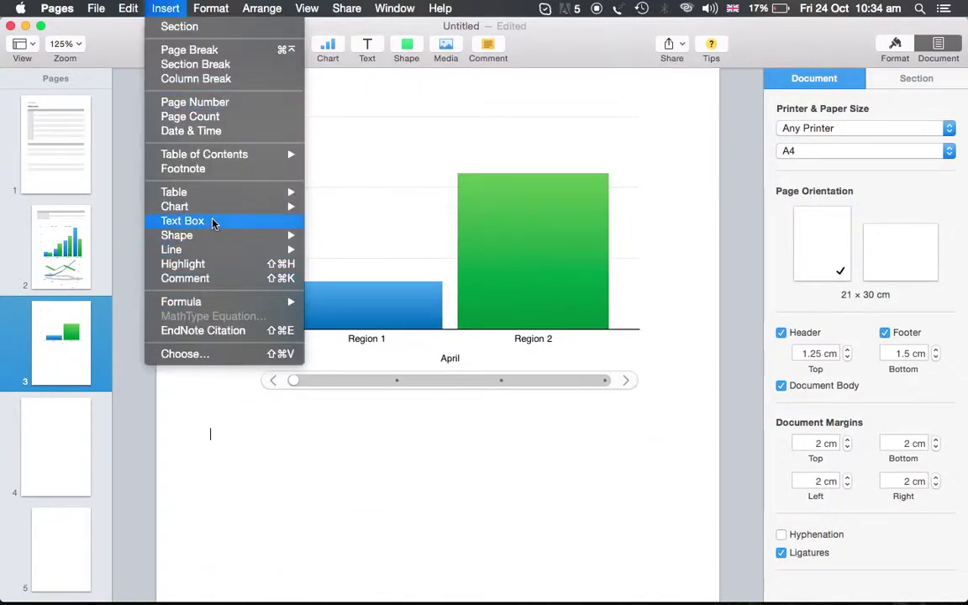
mouse_move(260, 207)
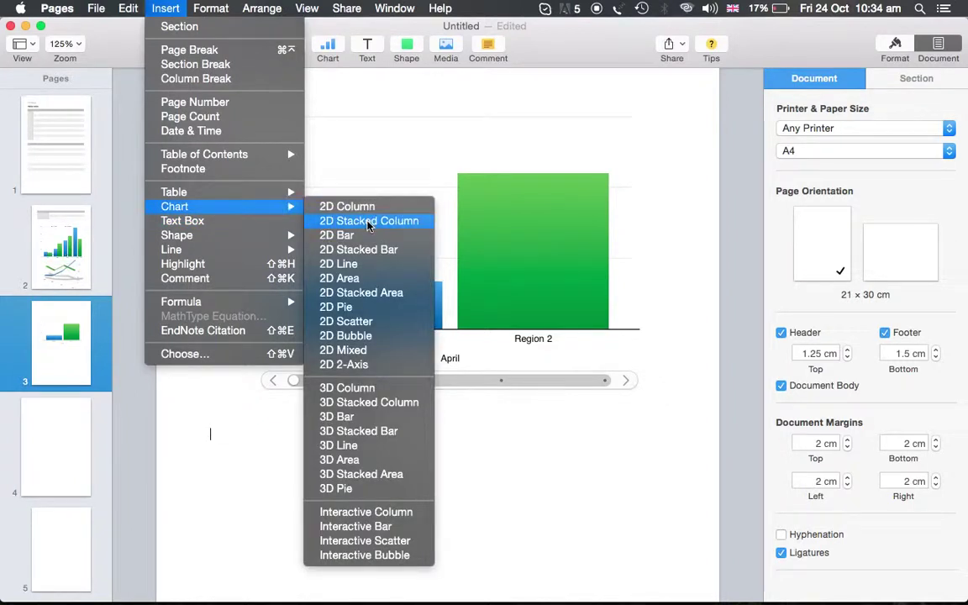
click(374, 540)
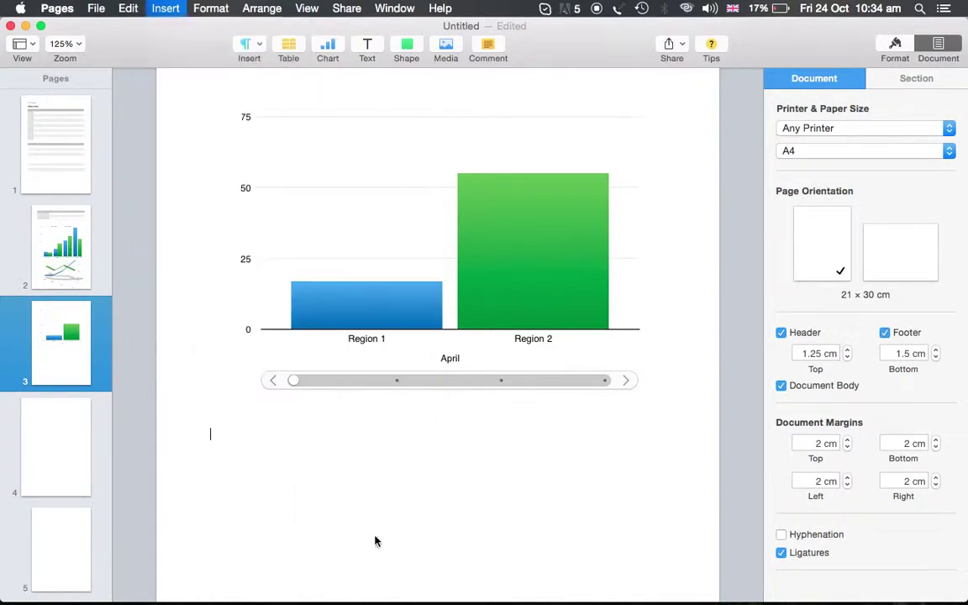
scroll(464, 339, down, 2)
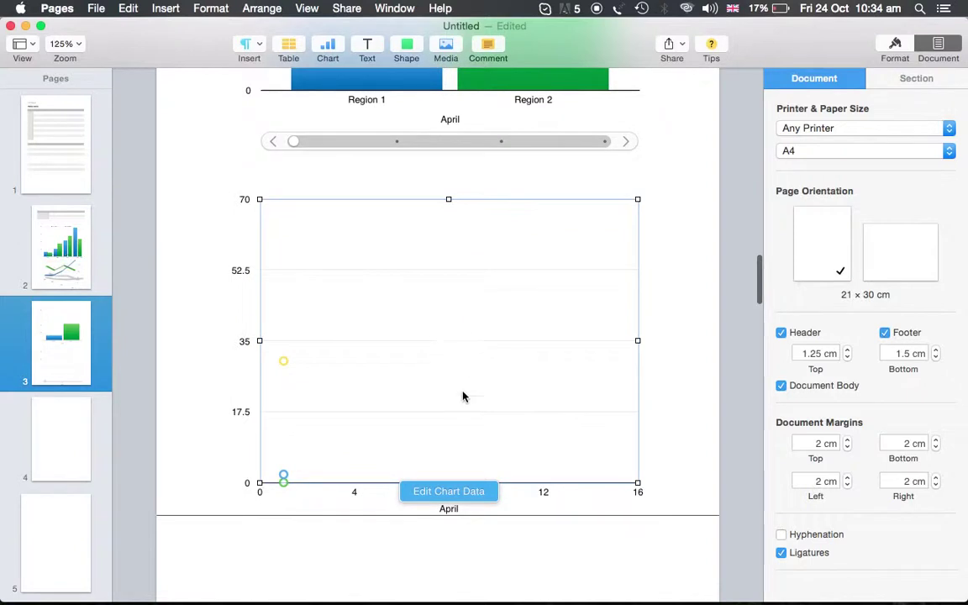
scroll(471, 464, down, 3)
scroll(470, 464, up, 4)
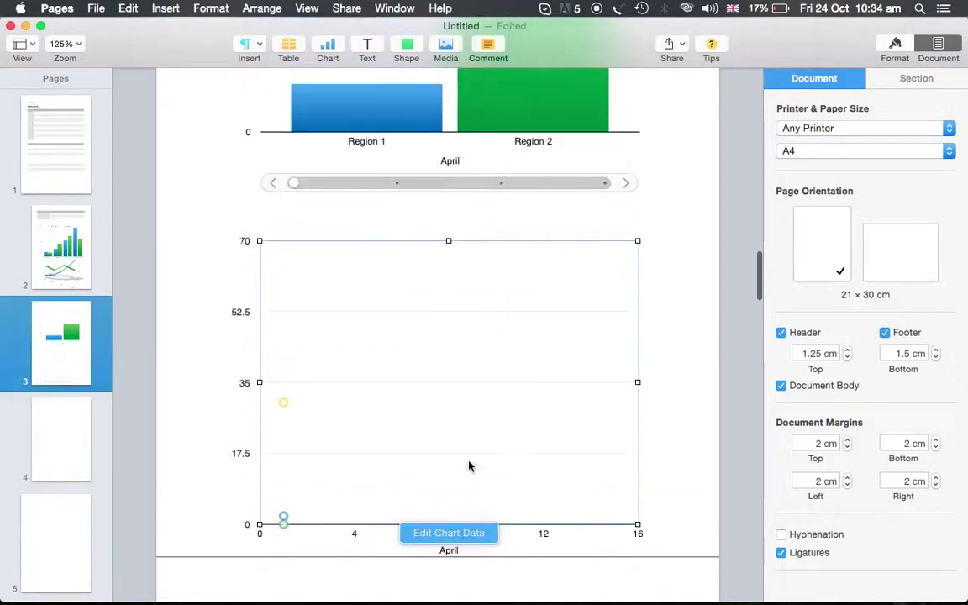
Step: Deselect and reselect the new scatter chart to check its 0–16 and 0–70 axes
click(304, 219)
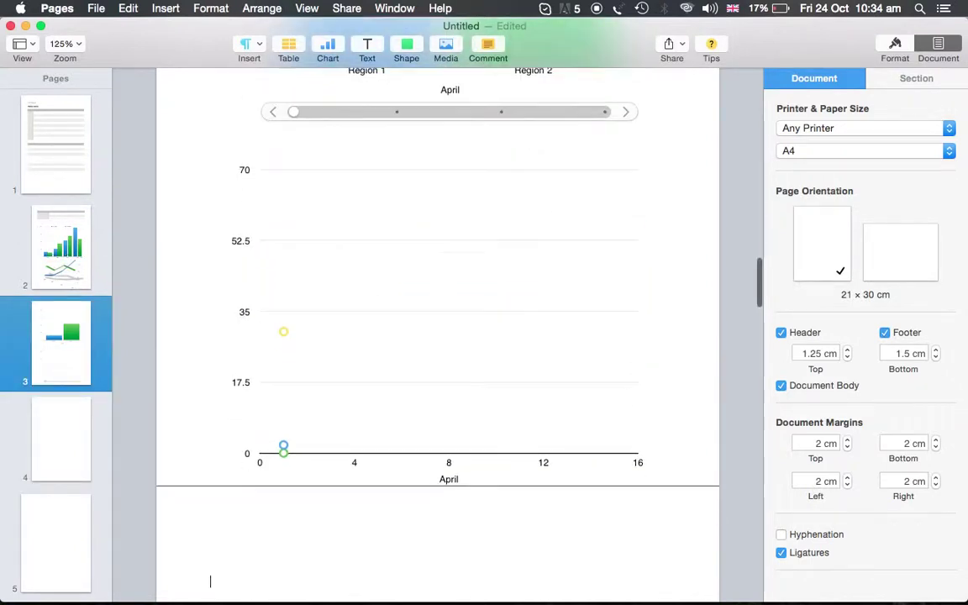
scroll(357, 222, up, 2)
click(363, 271)
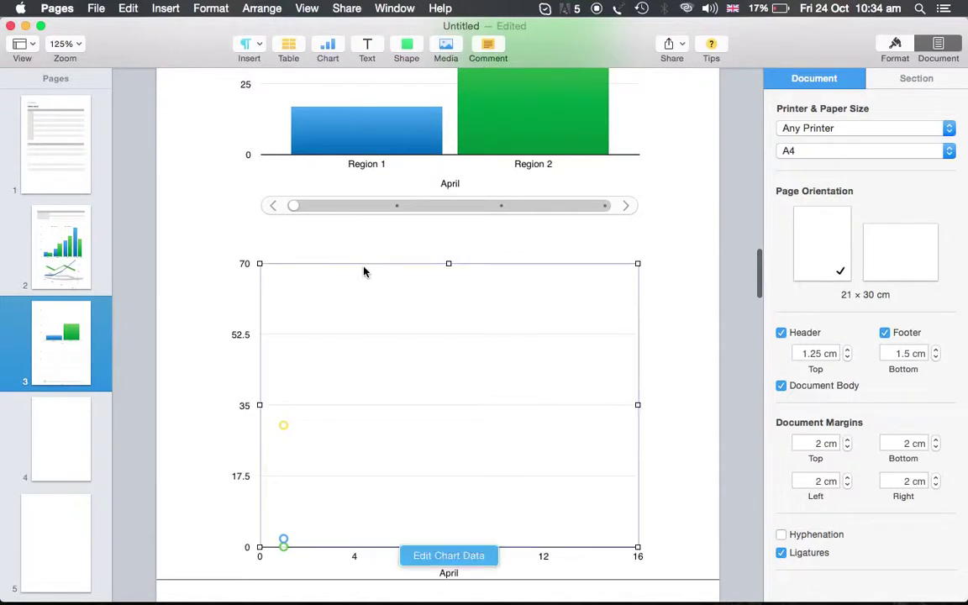
scroll(361, 353, down, 3)
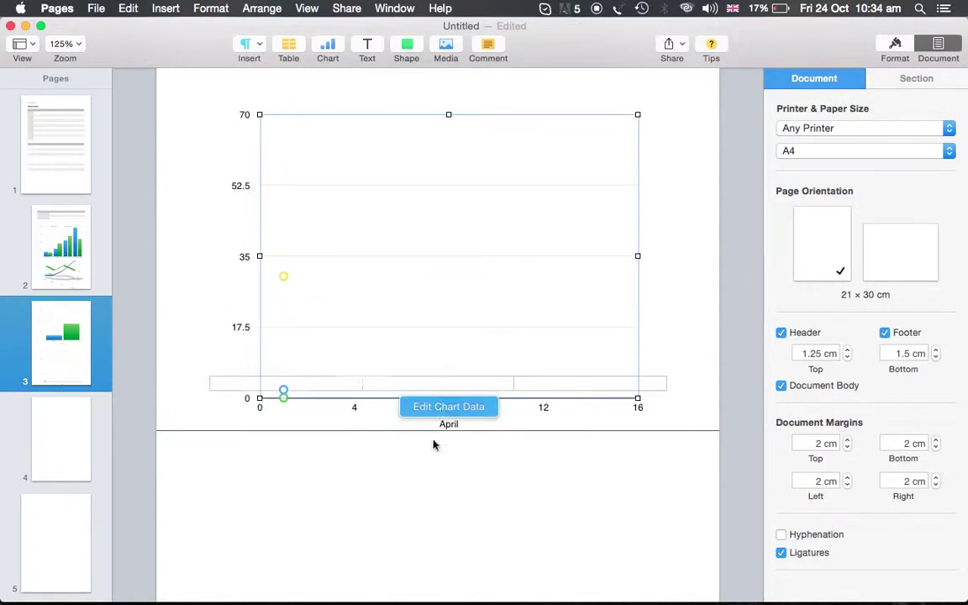
scroll(331, 176, up, 1)
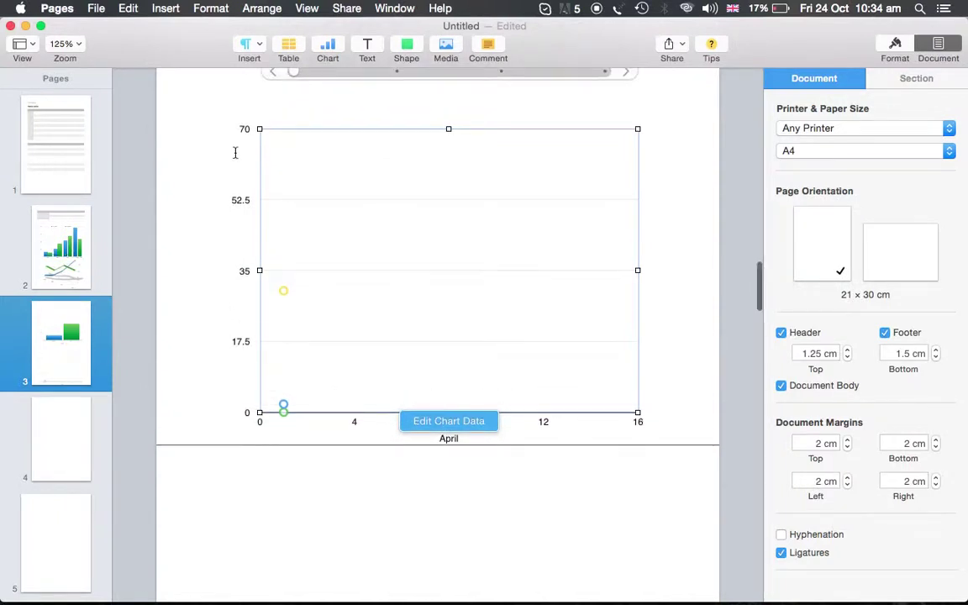
click(209, 504)
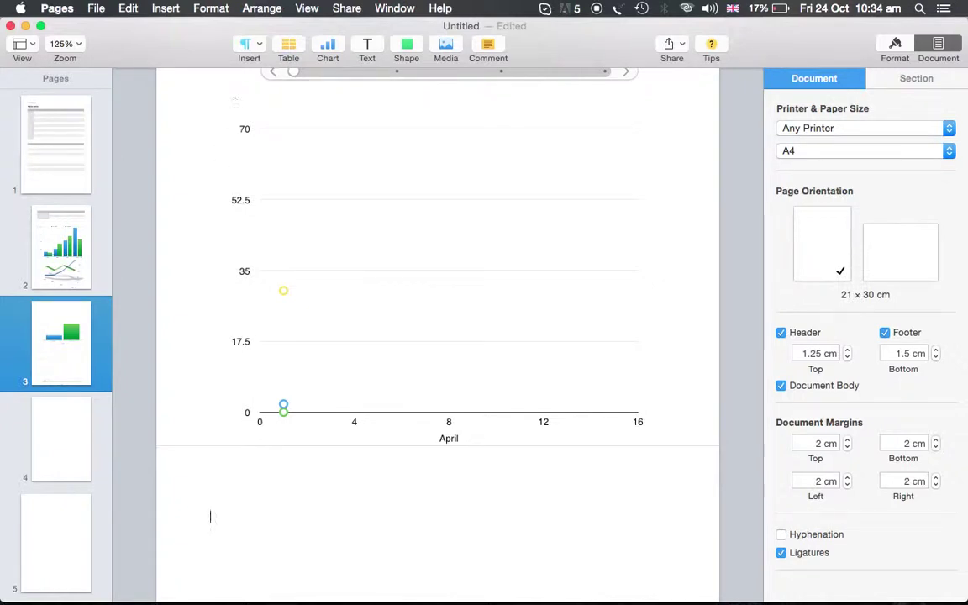
scroll(242, 152, down, 5)
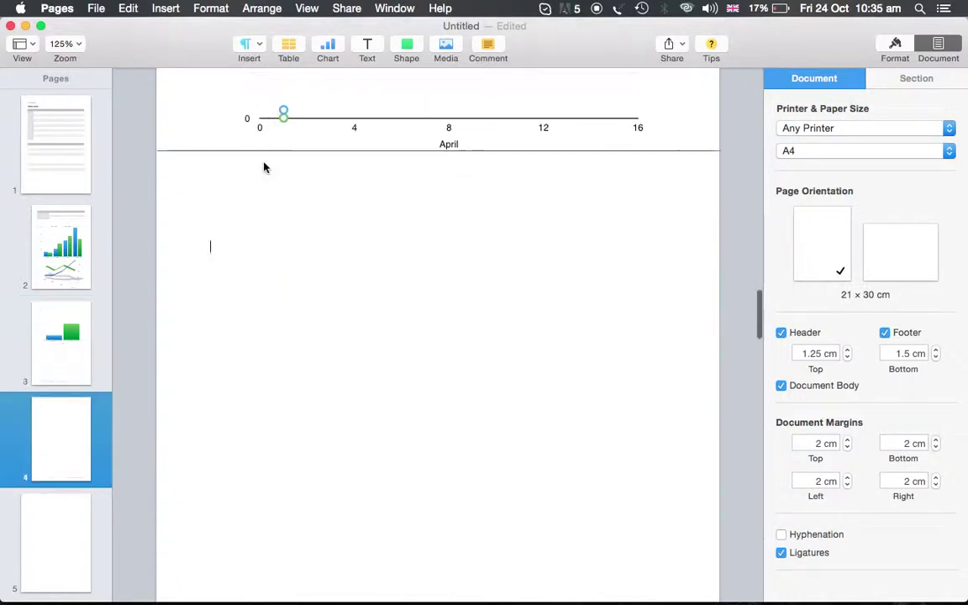
Step: Insert an interactive scatter chart at the top of page 4
click(158, 7)
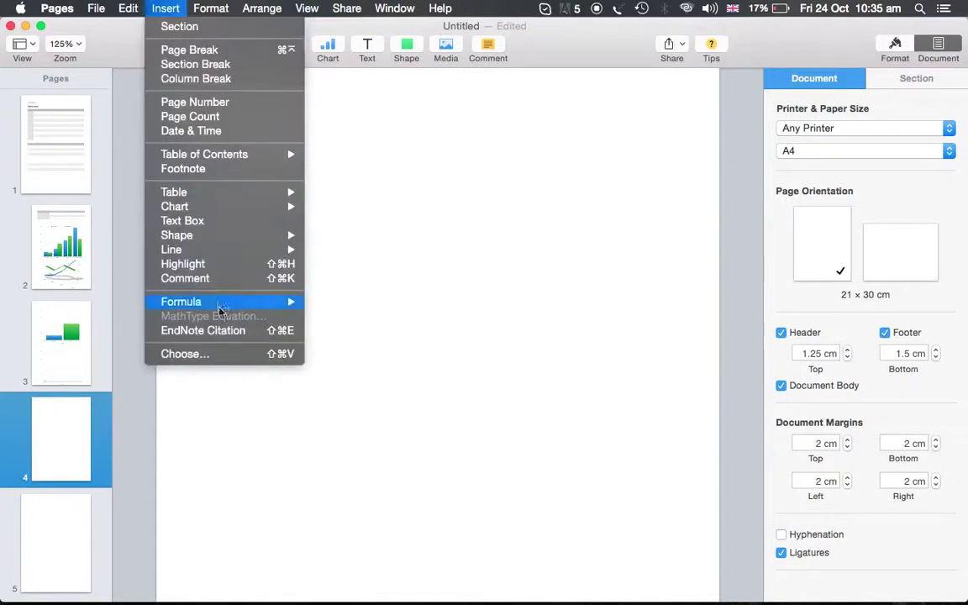
mouse_move(202, 204)
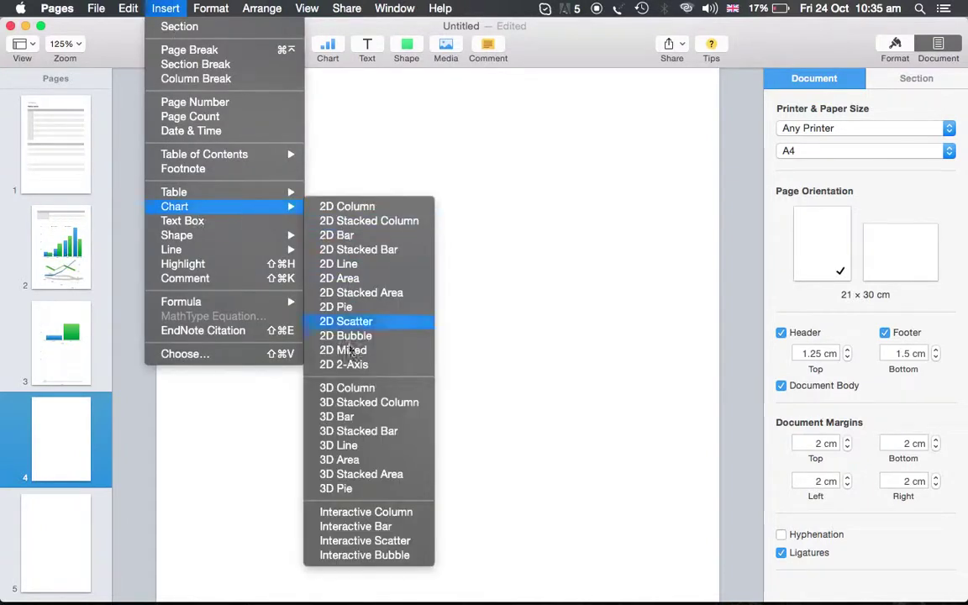
click(359, 542)
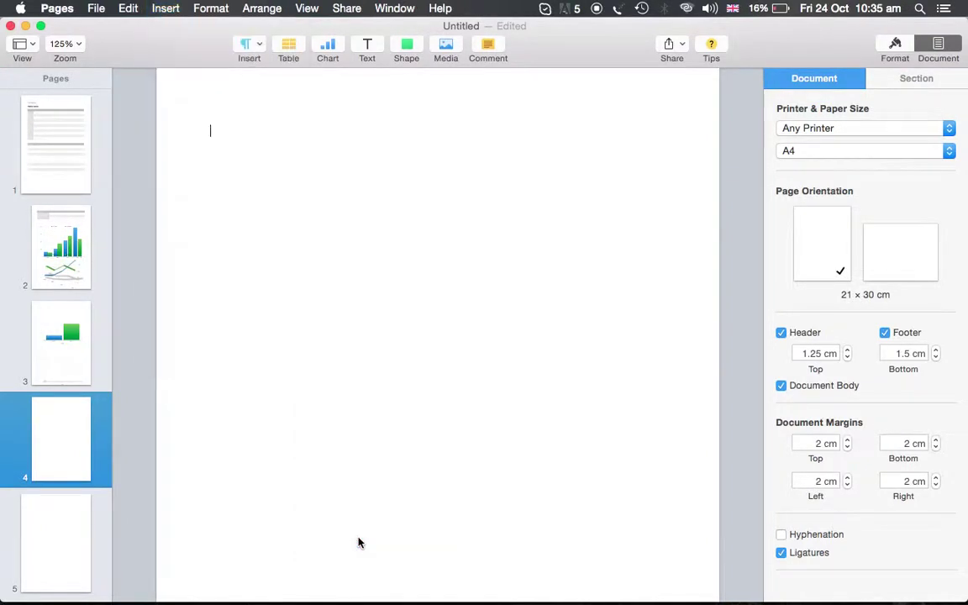
scroll(546, 496, down, 1)
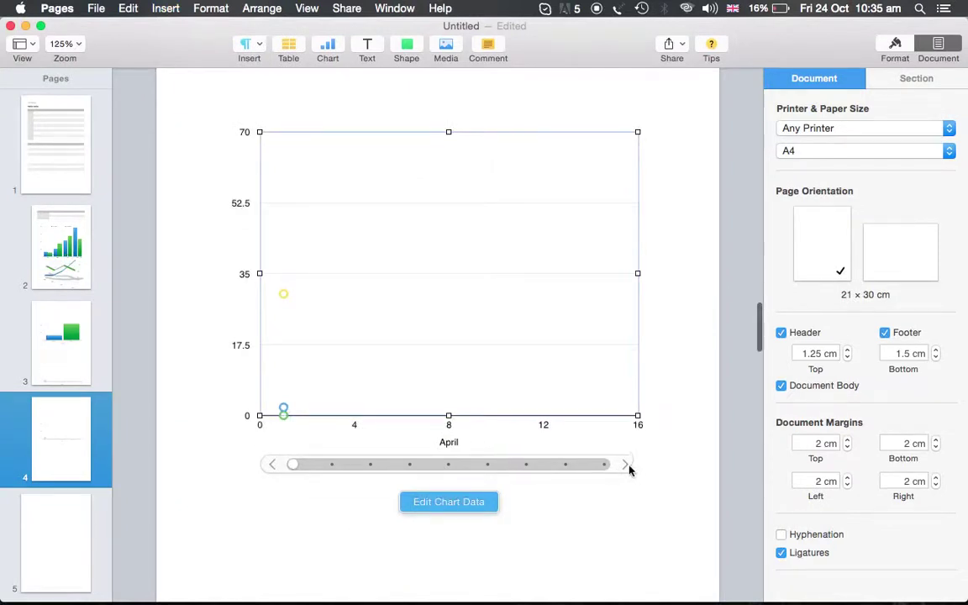
Step: Step the scatter chart from May through December, then open Edit Chart Data
click(626, 466)
click(626, 466)
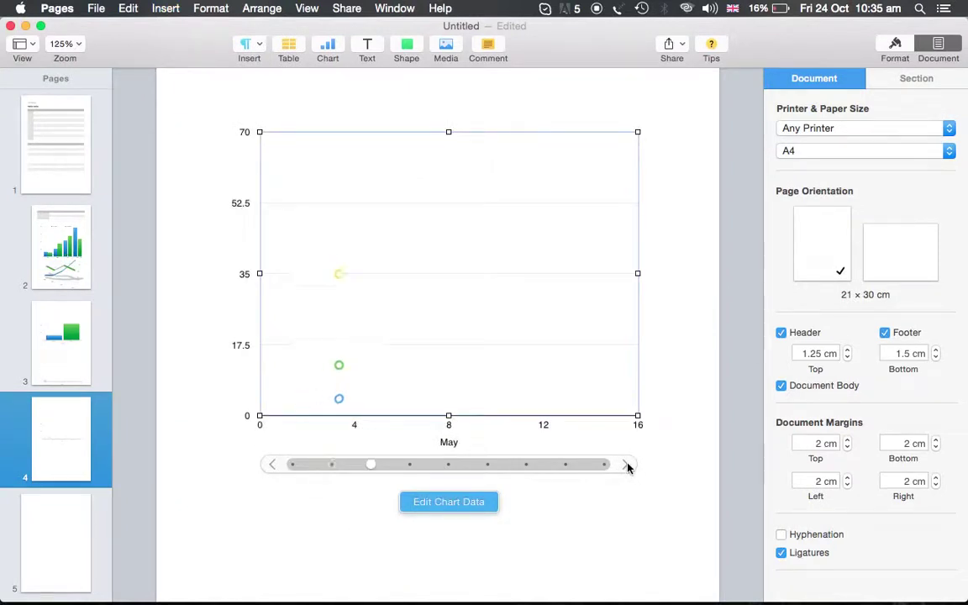
click(626, 466)
click(625, 466)
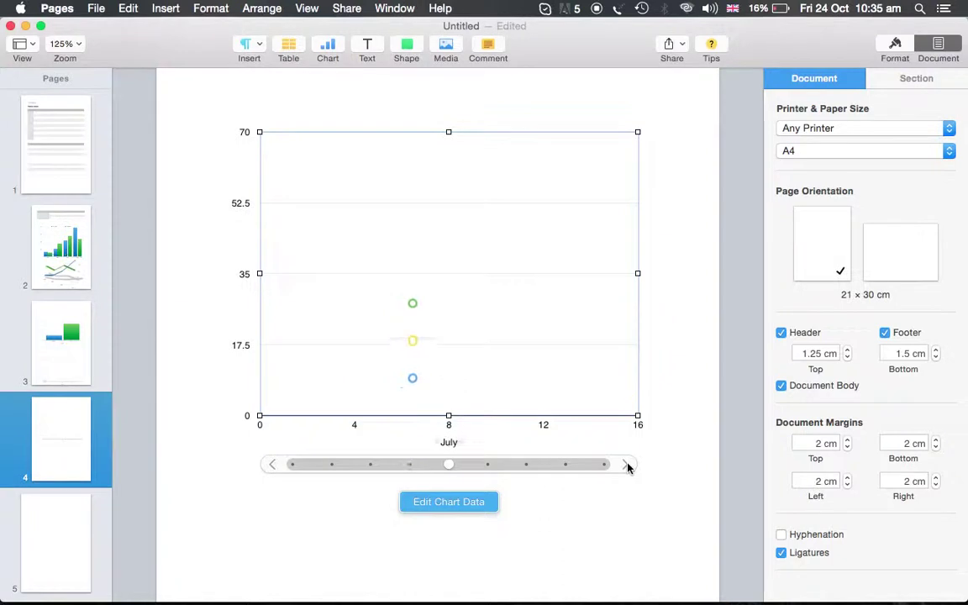
click(625, 465)
click(626, 465)
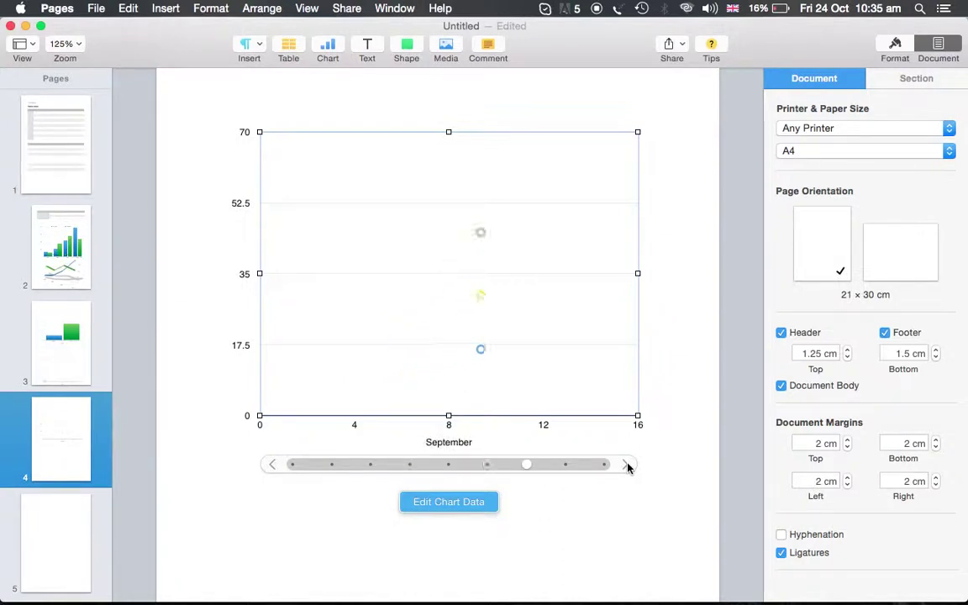
click(626, 466)
click(626, 465)
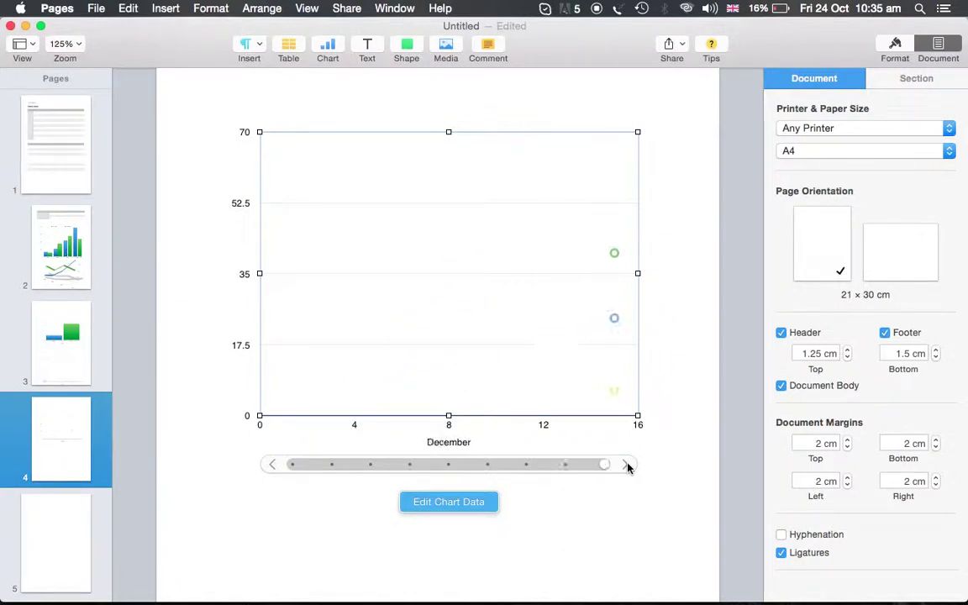
click(446, 514)
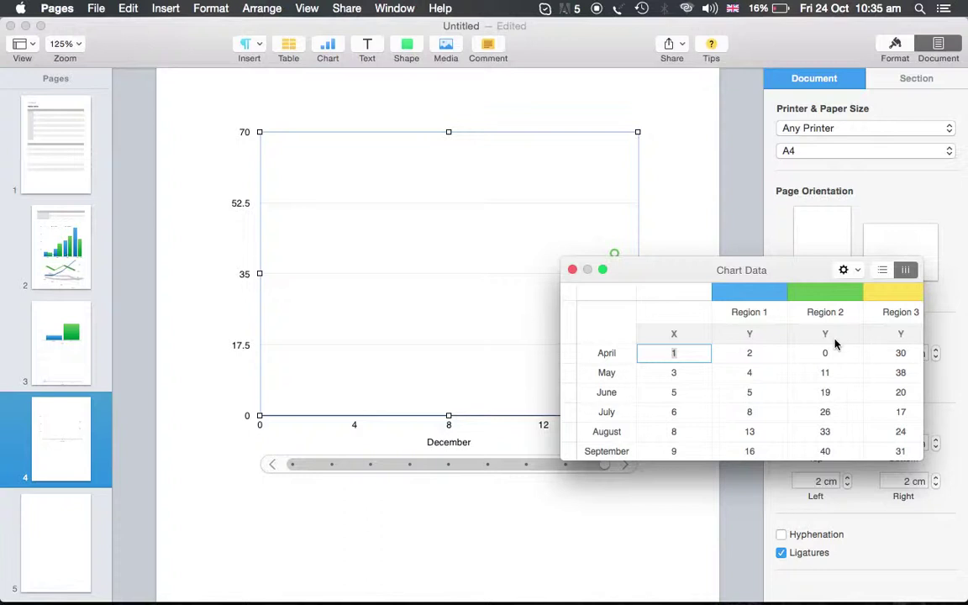
Step: Plot the chart data rows as series and close the Chart Data editor
click(858, 272)
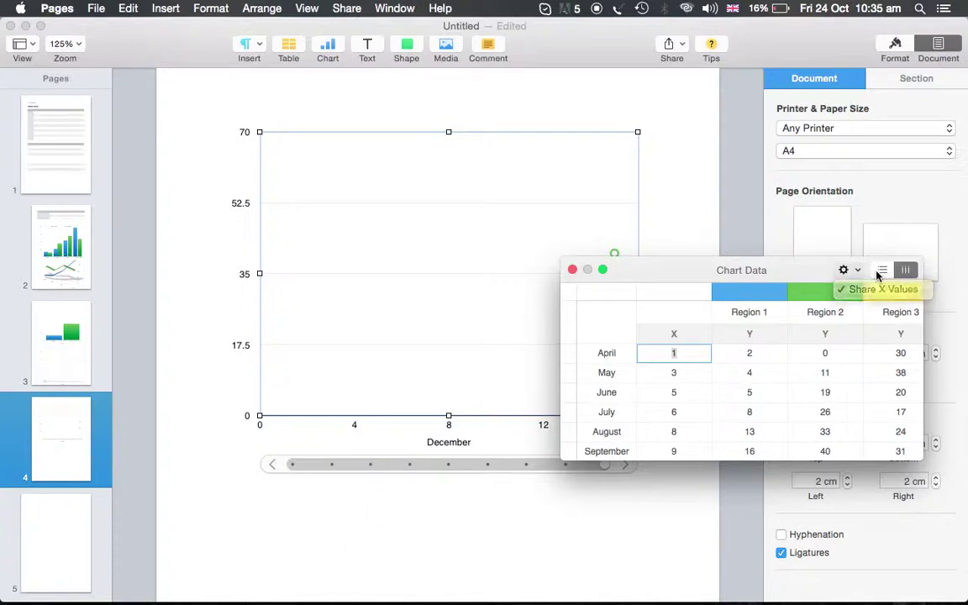
click(877, 289)
click(880, 272)
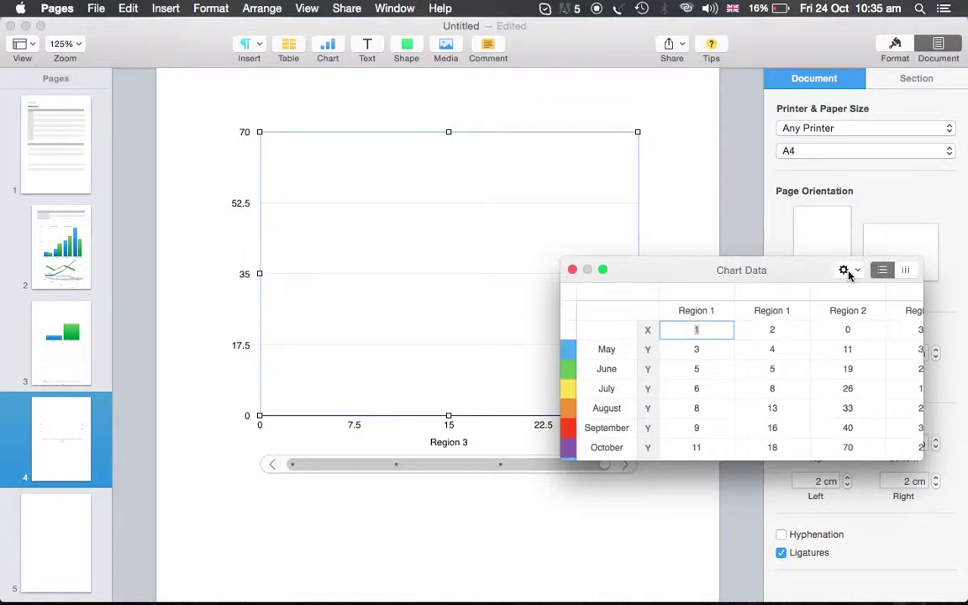
click(846, 270)
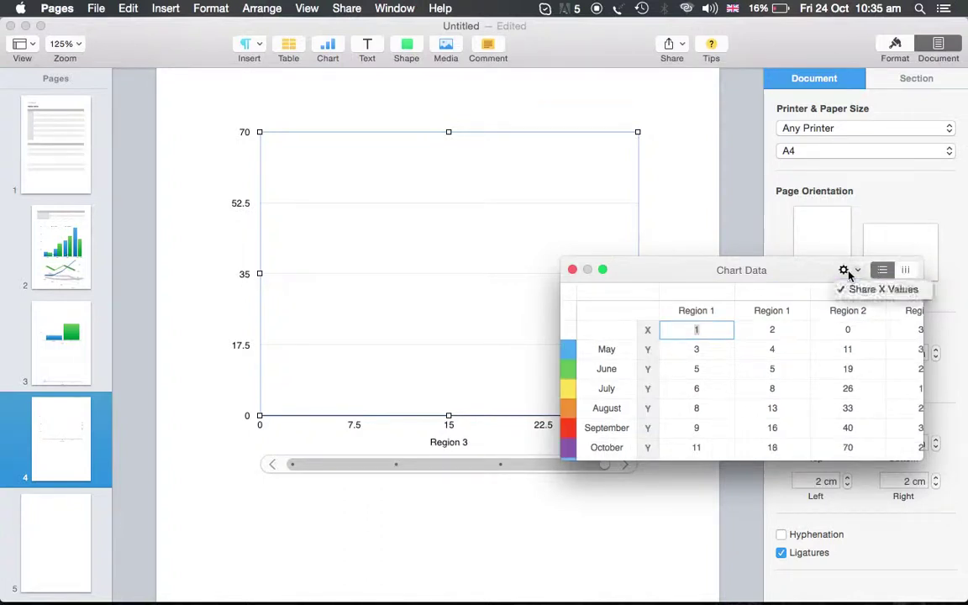
click(784, 278)
click(572, 270)
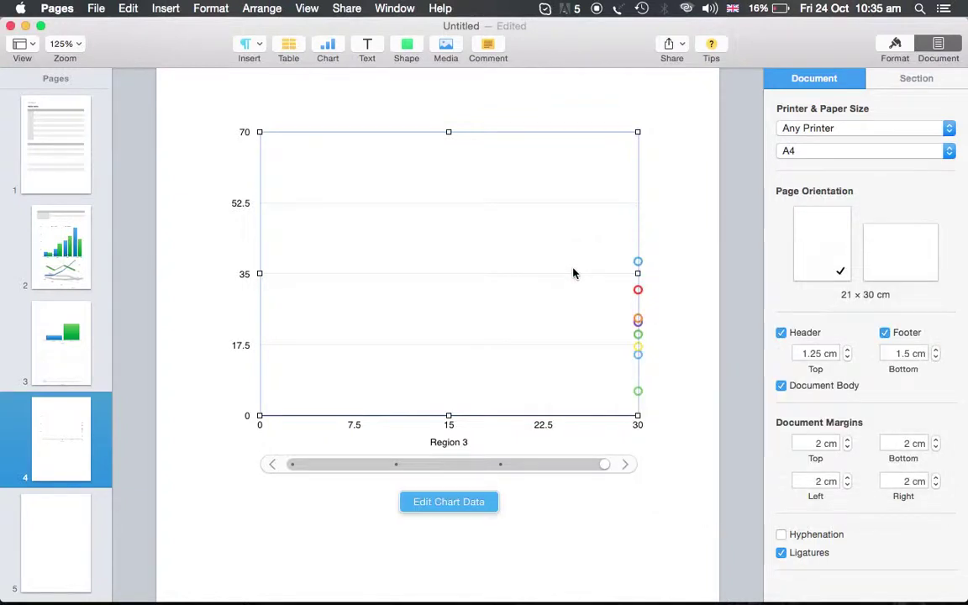
Step: Step the scatter chart back to Region 2, then forward to Region 3
click(275, 464)
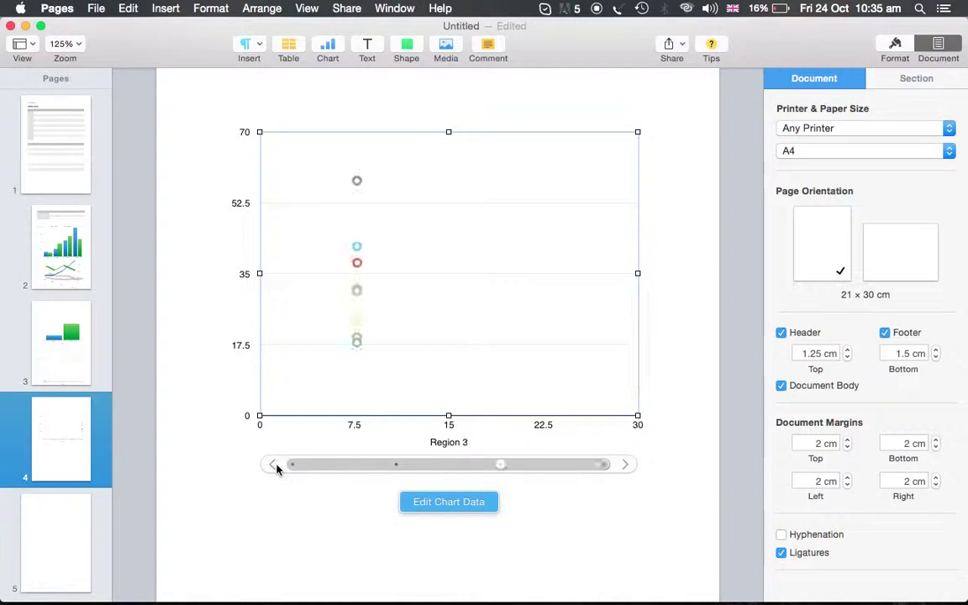
click(625, 464)
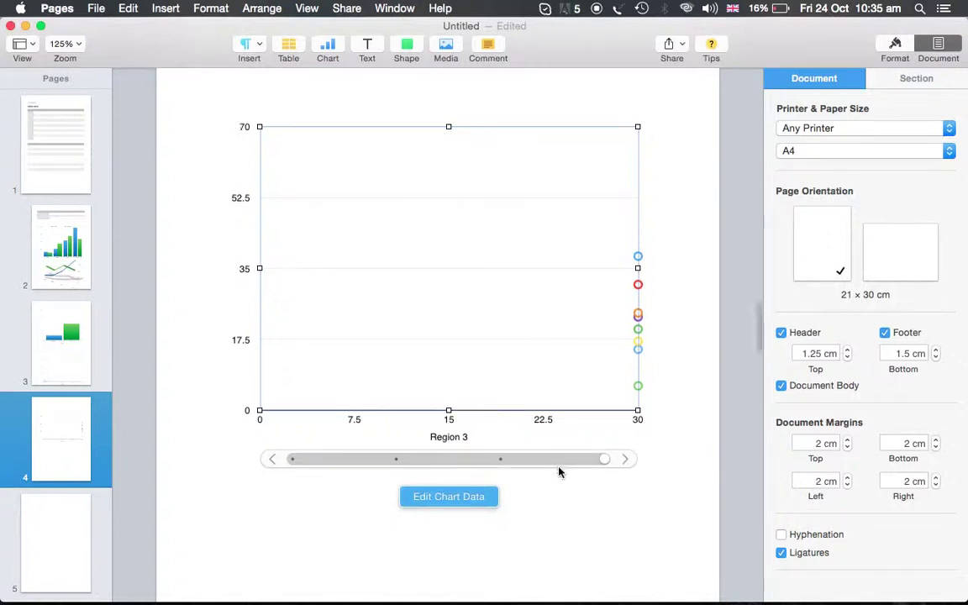
scroll(556, 467, down, 5)
click(296, 413)
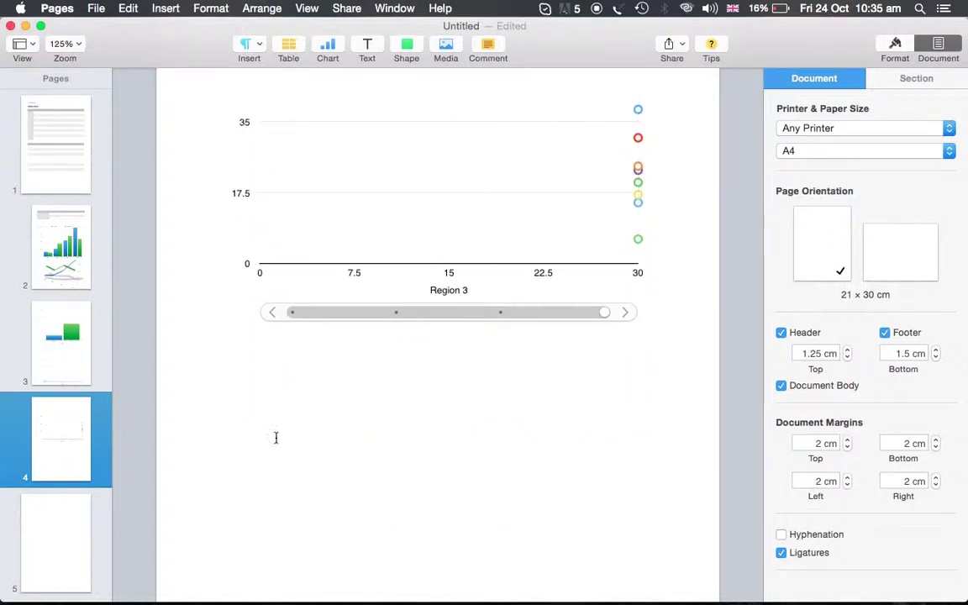
Step: Check the Insert menu's Formula and greyed-out MathType Equation items without inserting anything
click(165, 8)
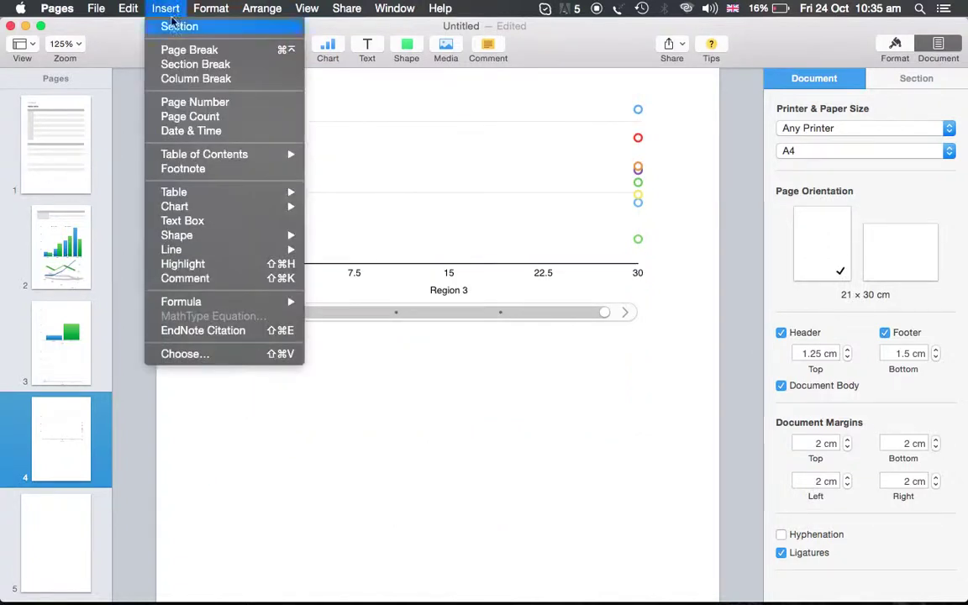
mouse_move(259, 304)
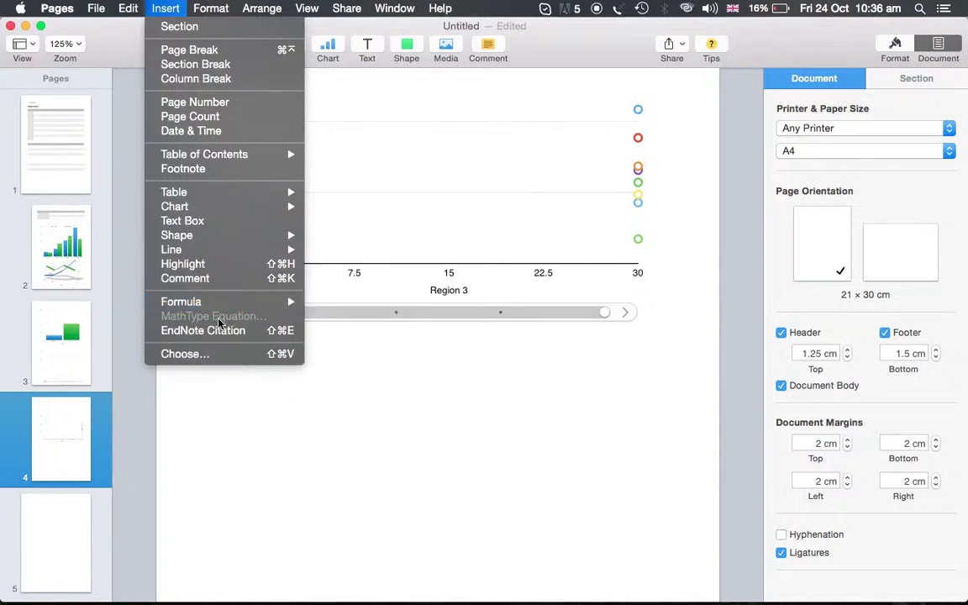
key(Escape)
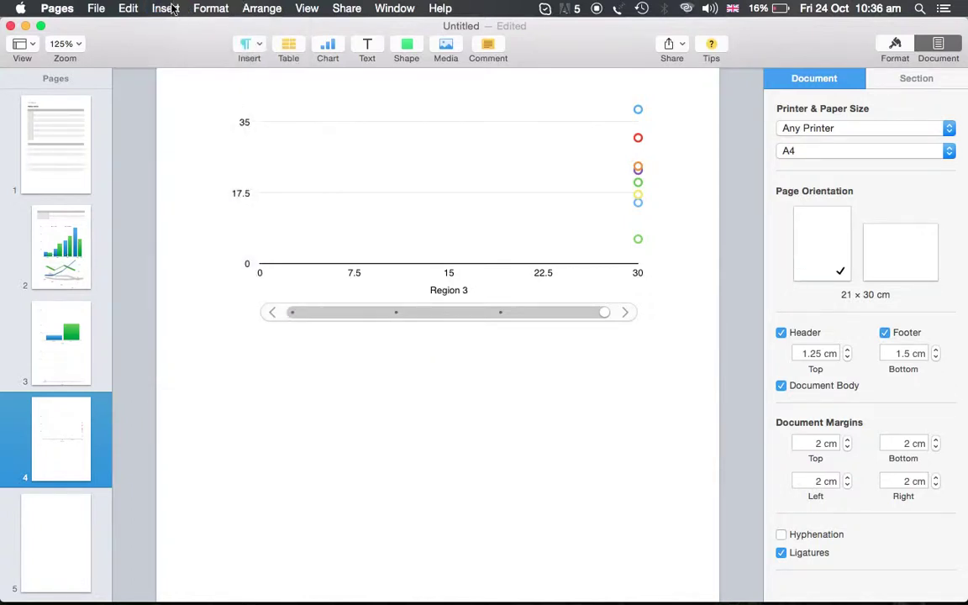
click(168, 8)
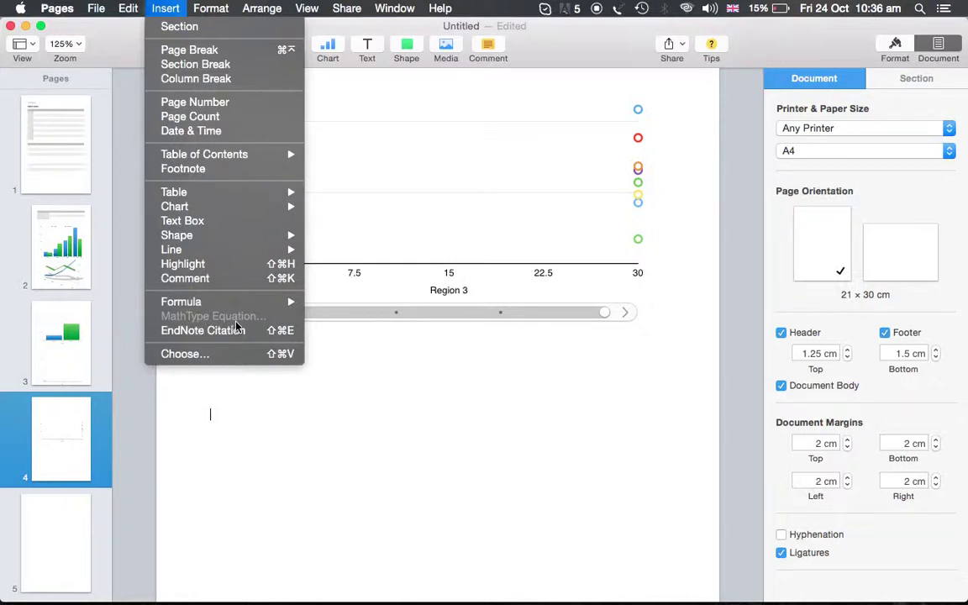
click(398, 387)
mouse_move(788, 595)
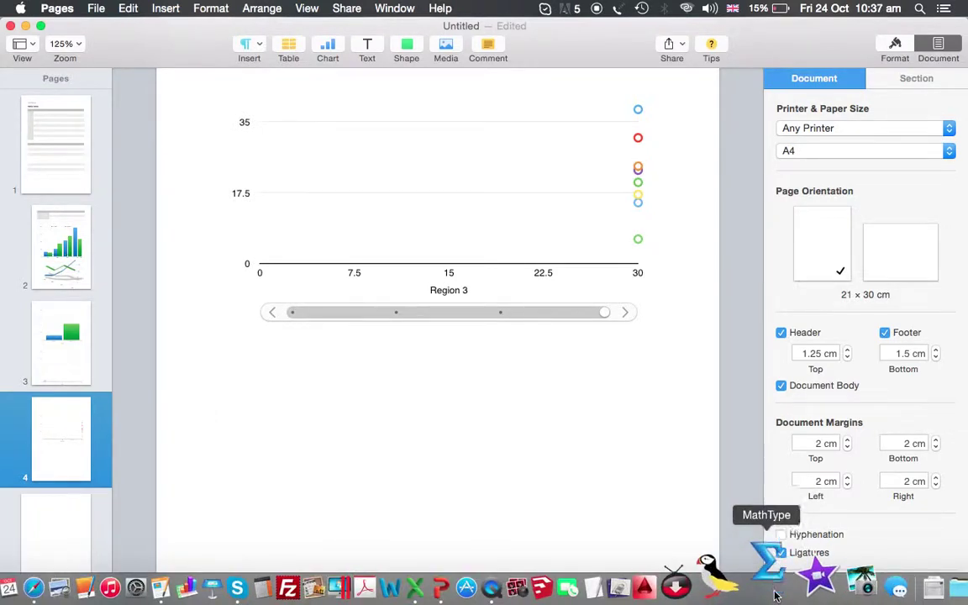
Step: Launch MathType, insert an EndNote citation below the chart, and show Mission Control
click(775, 594)
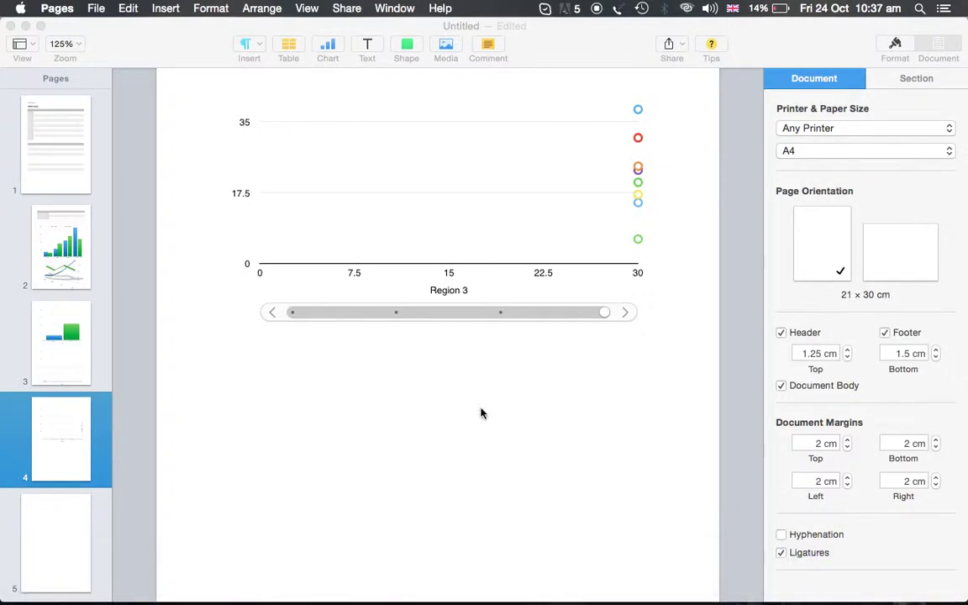
click(169, 9)
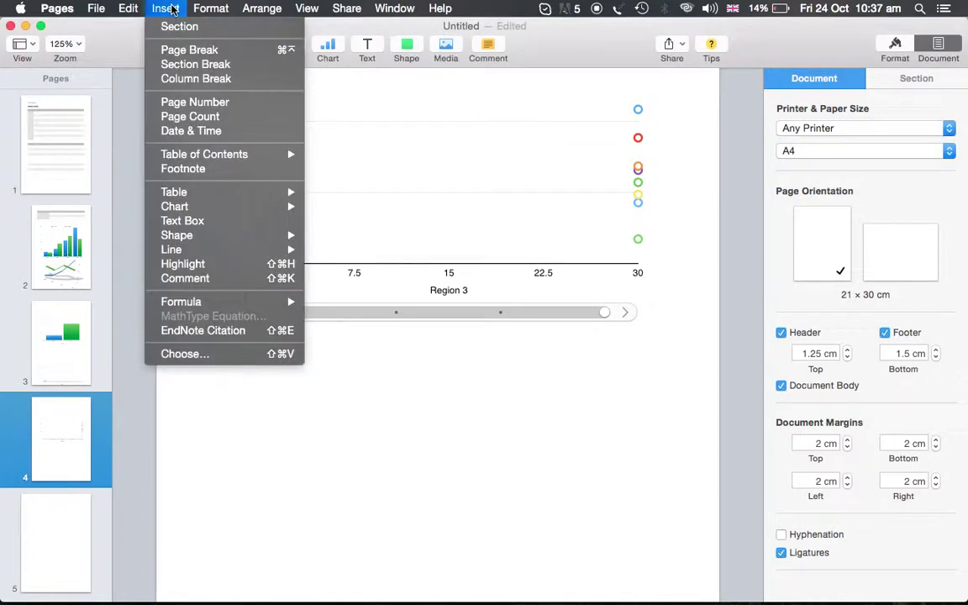
click(199, 332)
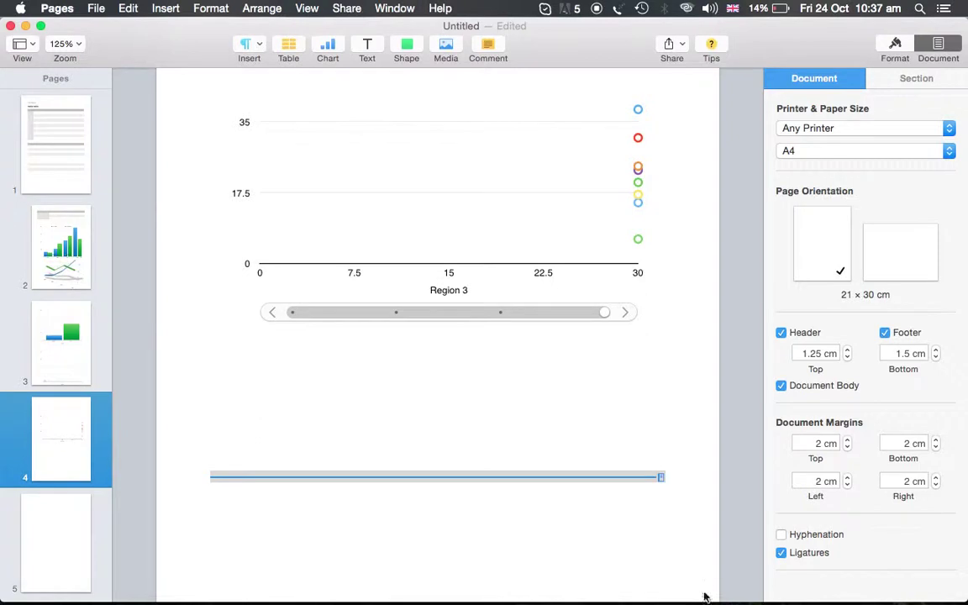
mouse_move(691, 588)
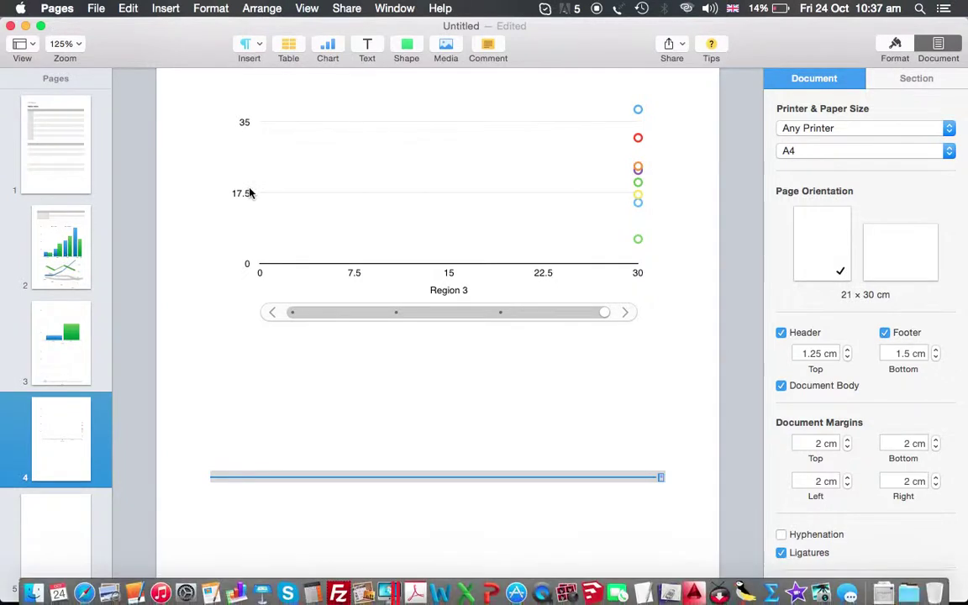
key(ctrl+Up)
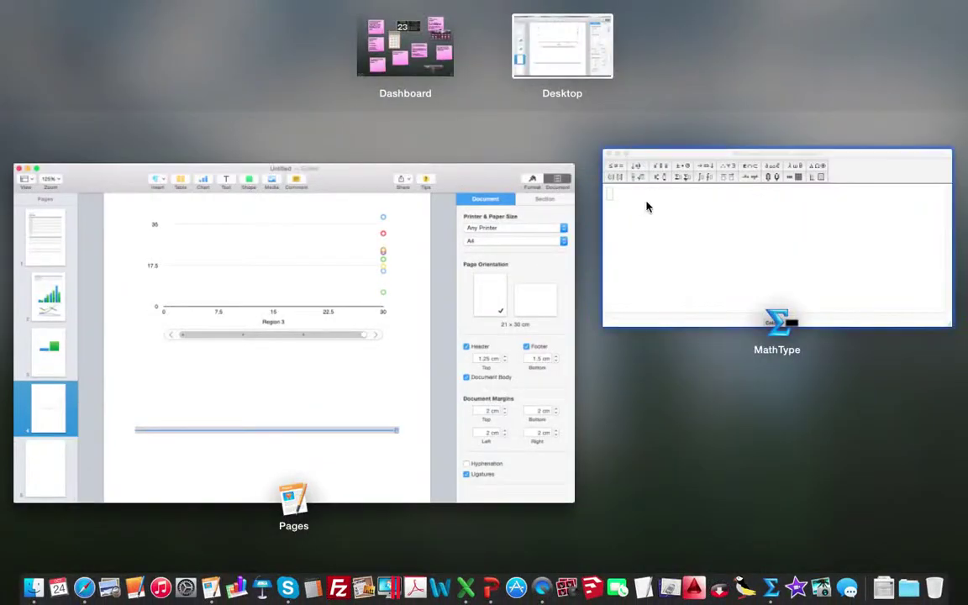
Step: Type X = 5 + y in MathType, select the equation, and close the window with Yes
click(647, 207)
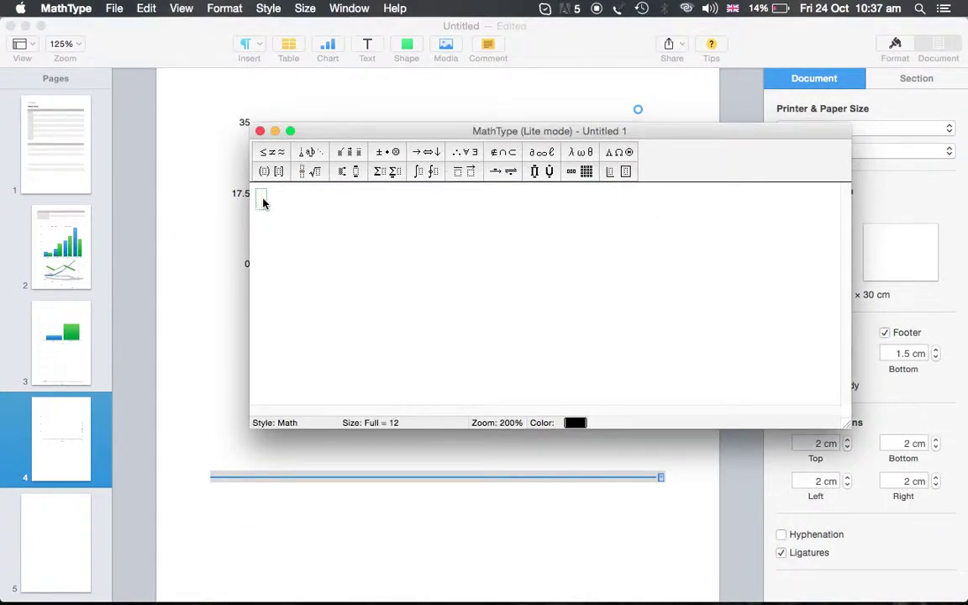
text(X = 5 )
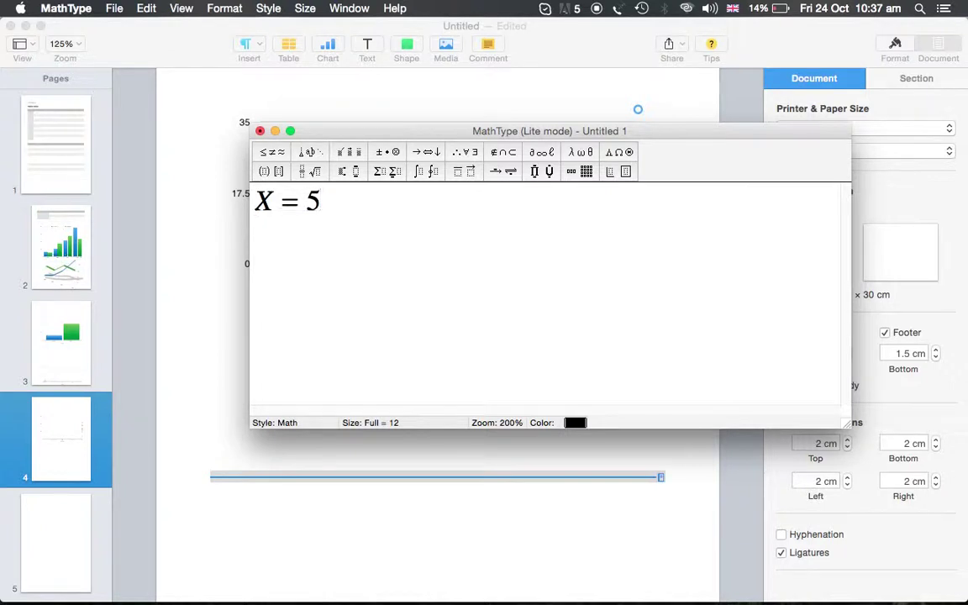
text(+ y)
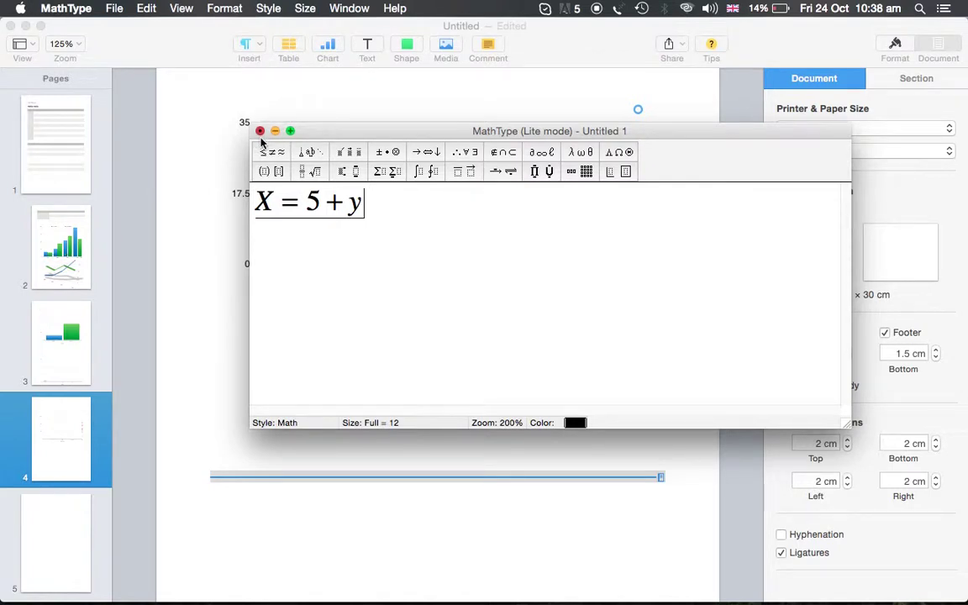
click(259, 131)
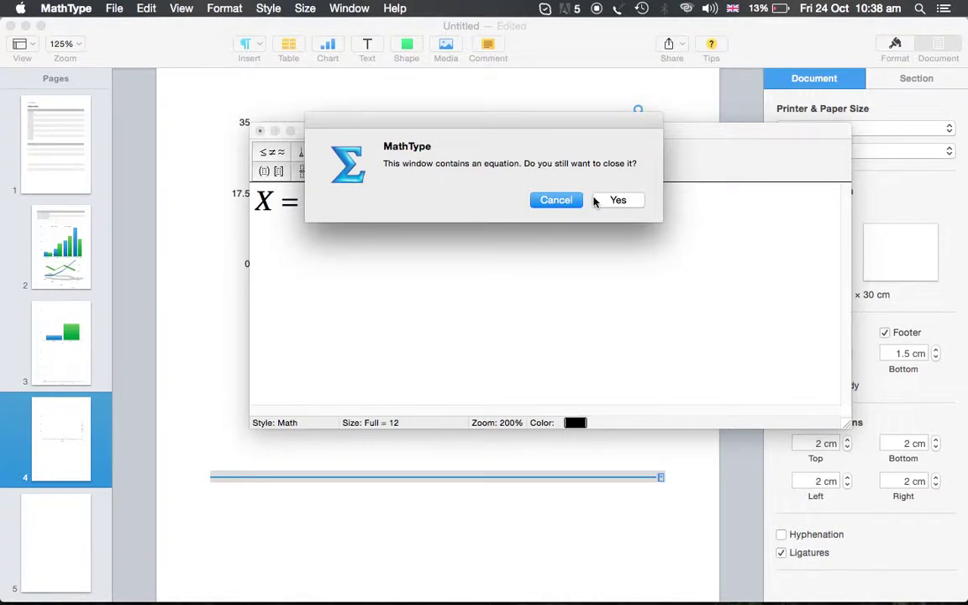
click(554, 200)
drag(385, 218, 242, 214)
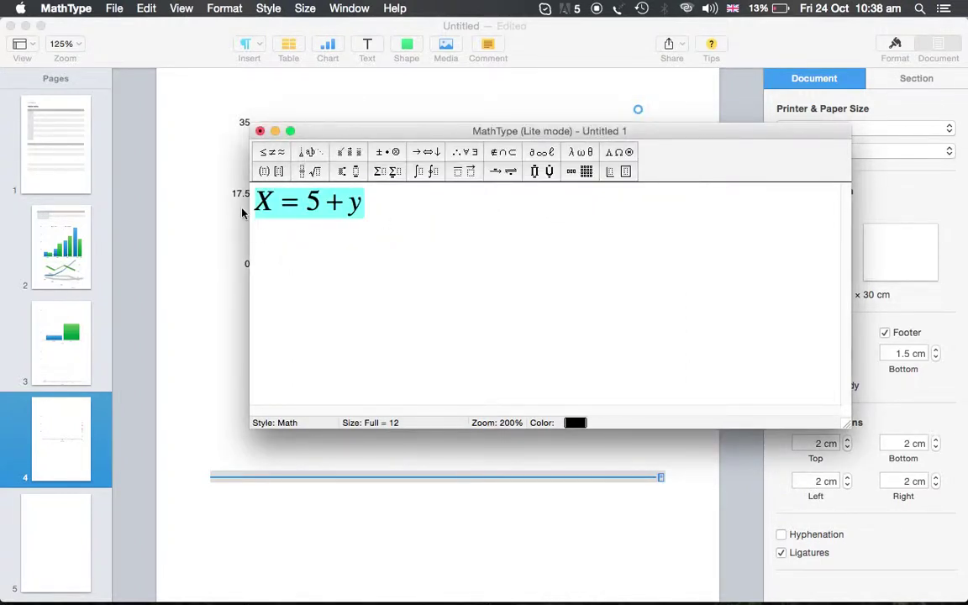
click(260, 132)
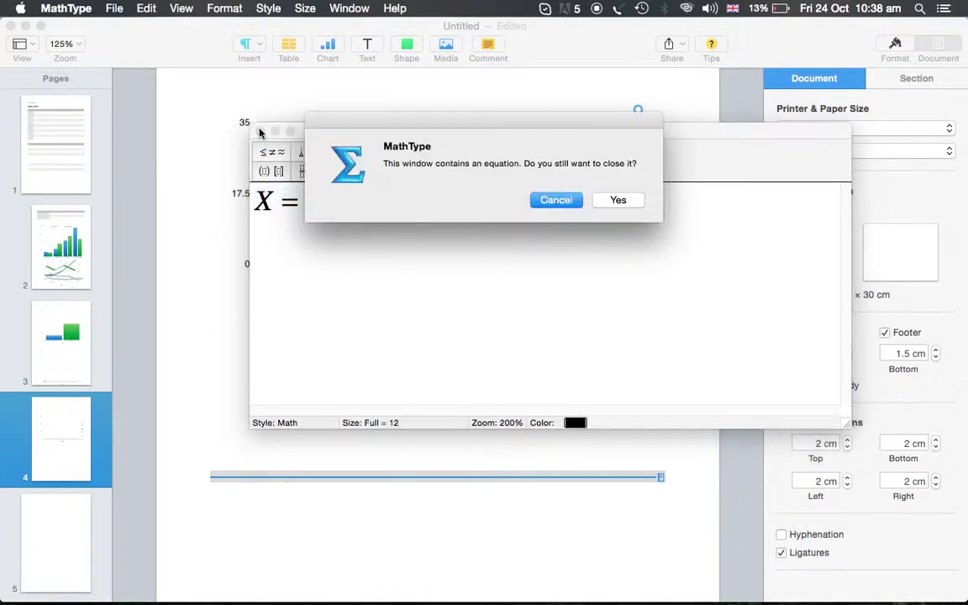
click(619, 200)
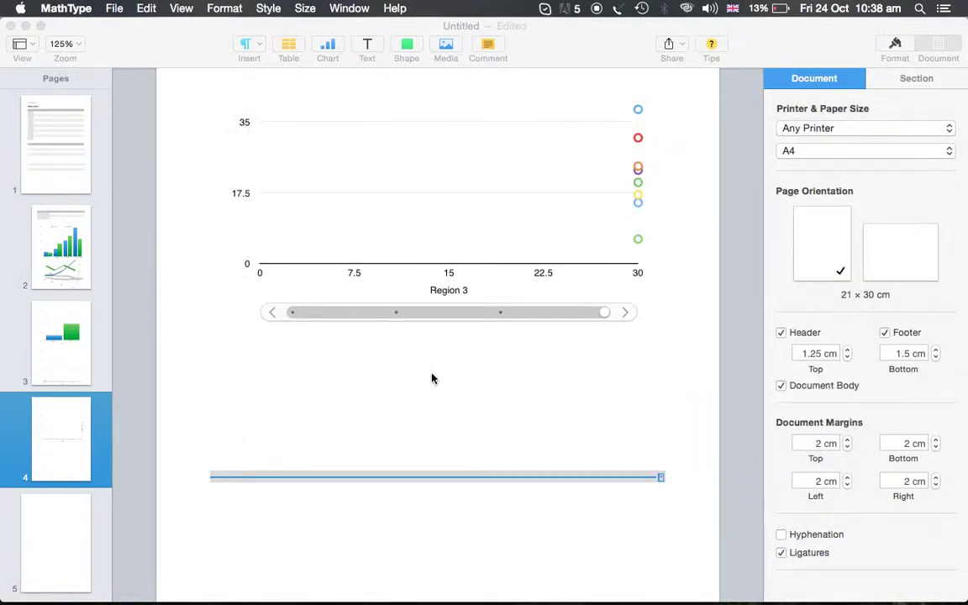
Step: Paste X = 5 + y below the page 4 chart and drag its handles to enlarge it
key(super+v)
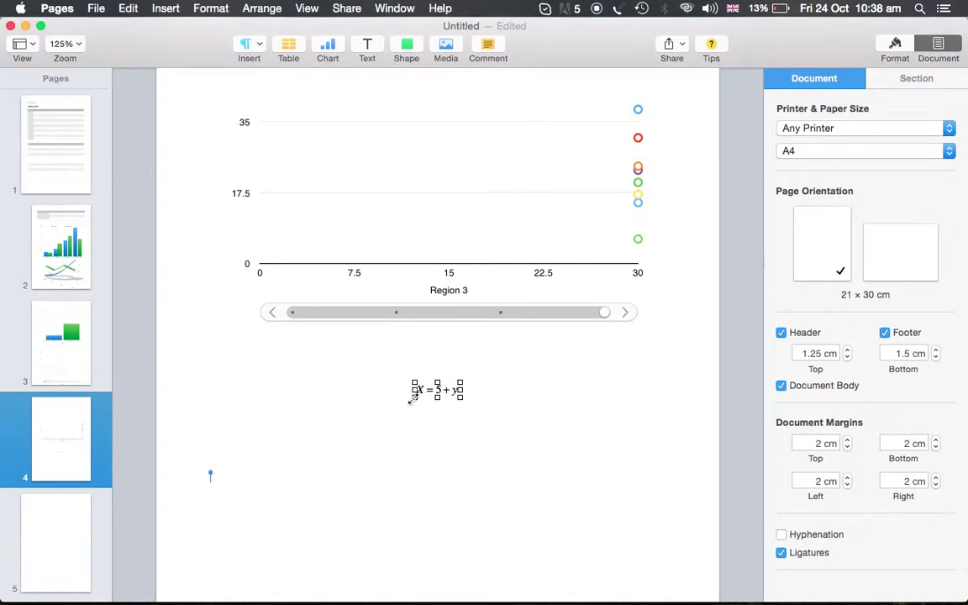
drag(411, 399, 367, 425)
click(488, 417)
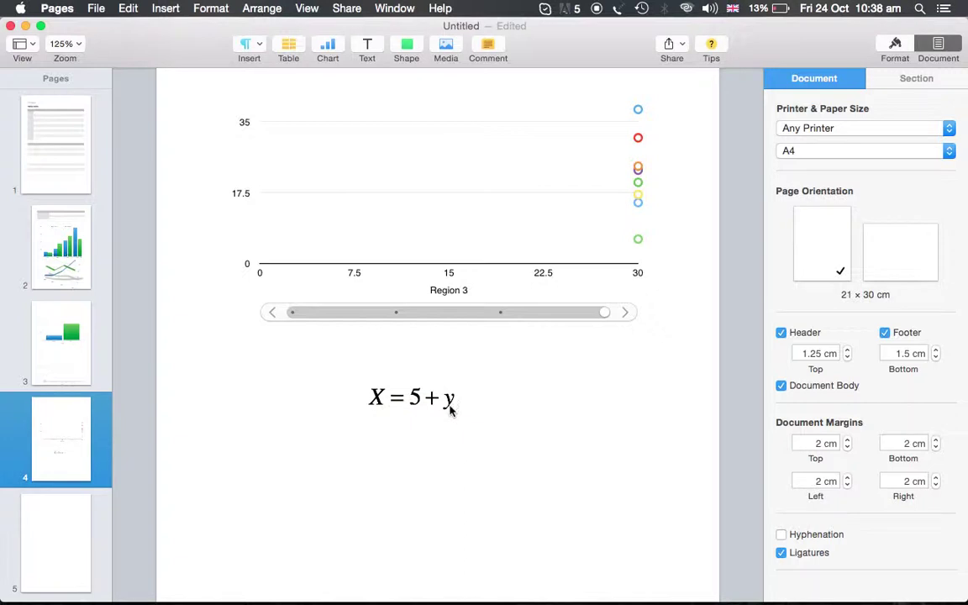
click(451, 409)
drag(458, 414, 499, 430)
click(560, 401)
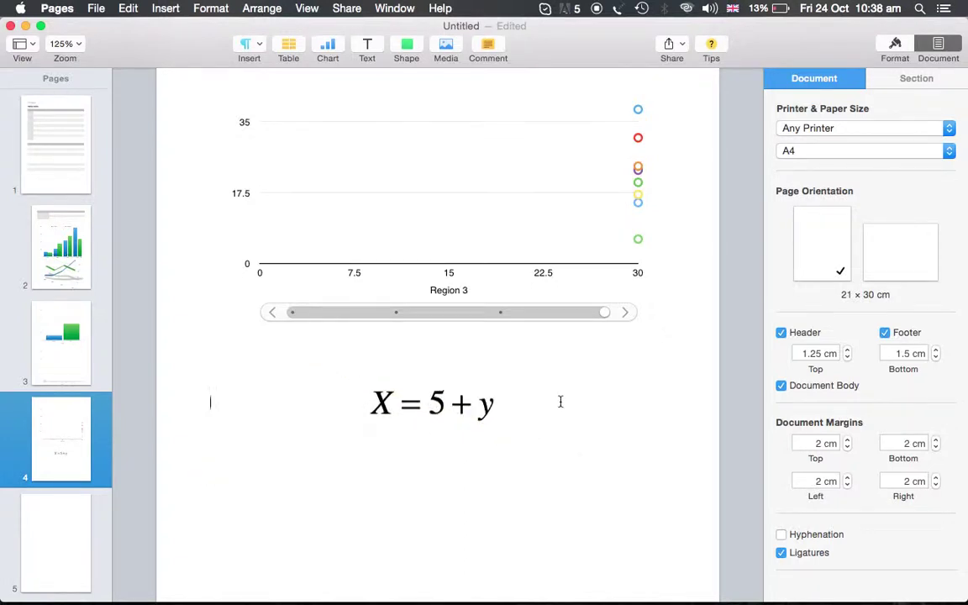
click(483, 406)
click(562, 427)
click(451, 401)
click(439, 484)
Step: Browse the Insert and Format menus, ending on the View menu
click(165, 8)
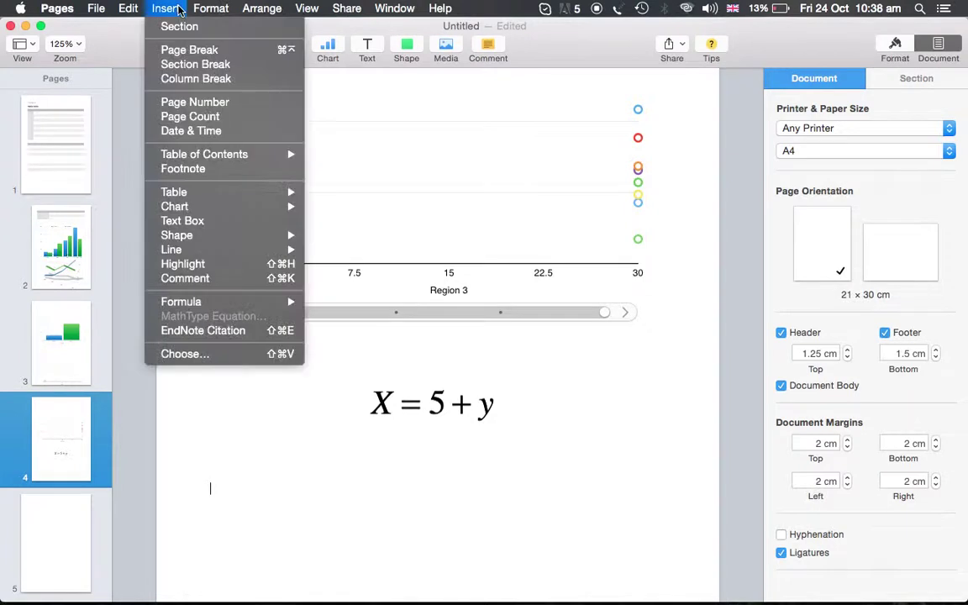
mouse_move(211, 8)
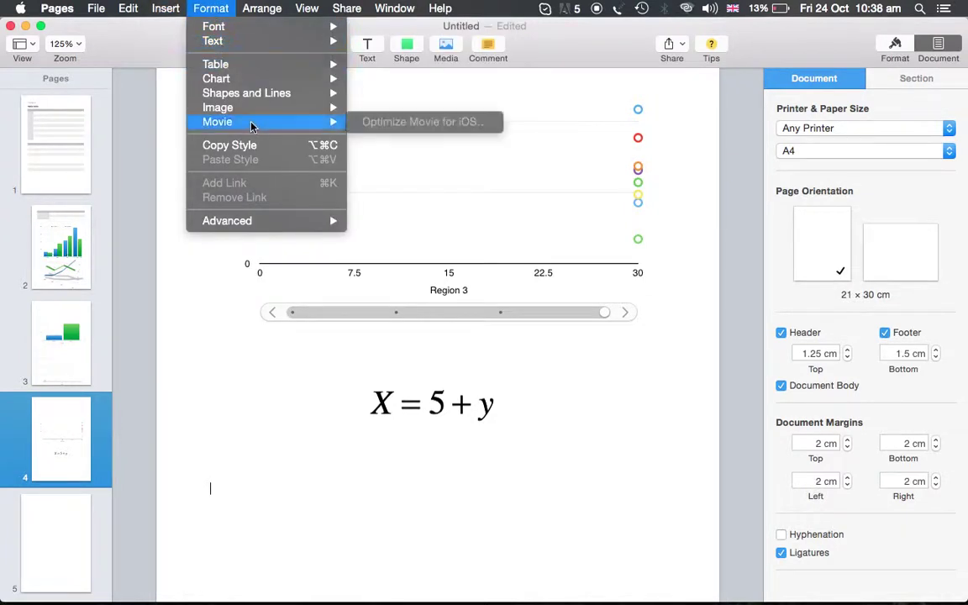
mouse_move(250, 126)
mouse_move(244, 107)
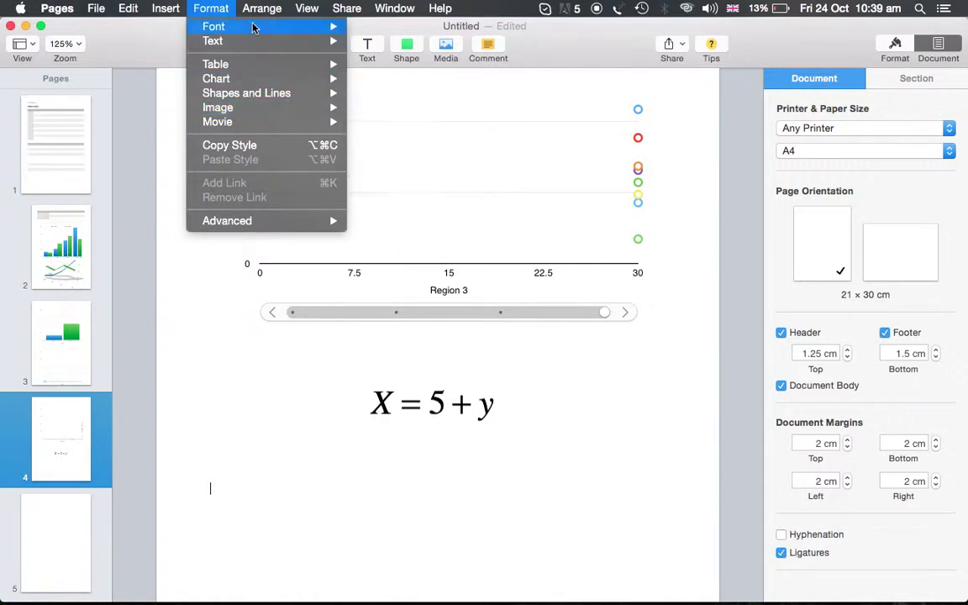
mouse_move(254, 13)
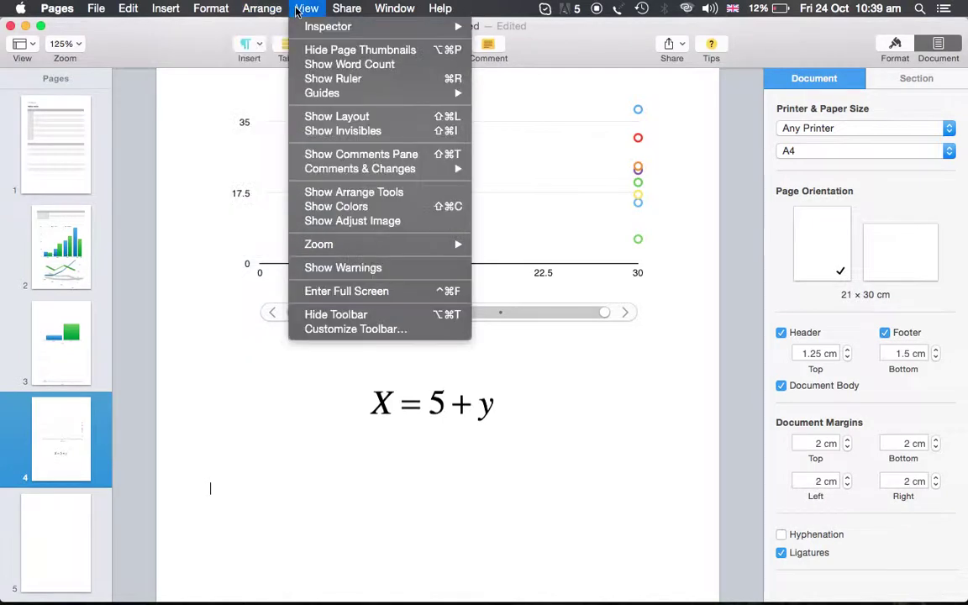
Step: Turn on View > Show Ruler and Show Word Count, then choose Guides > Hide Guides
click(349, 79)
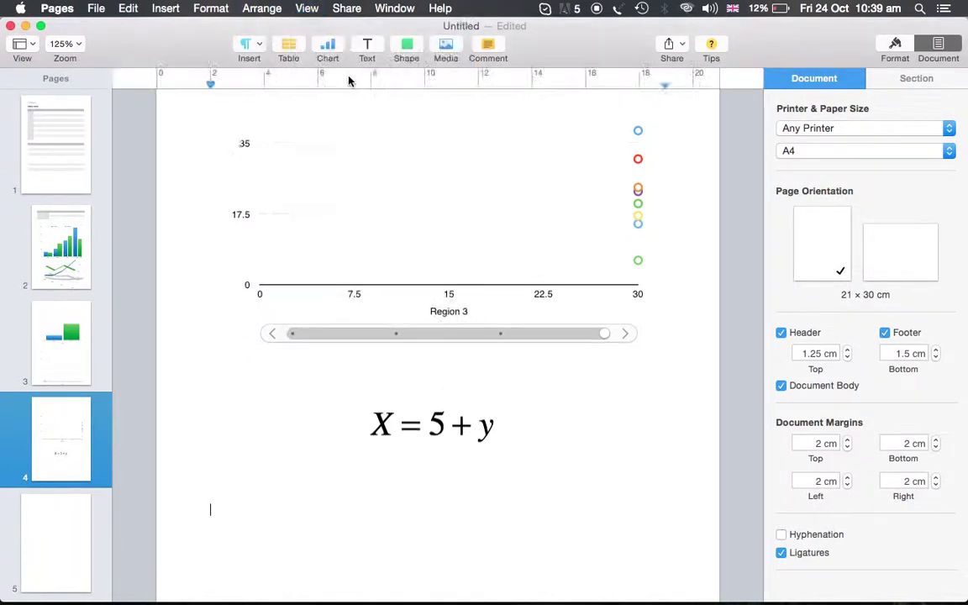
click(307, 9)
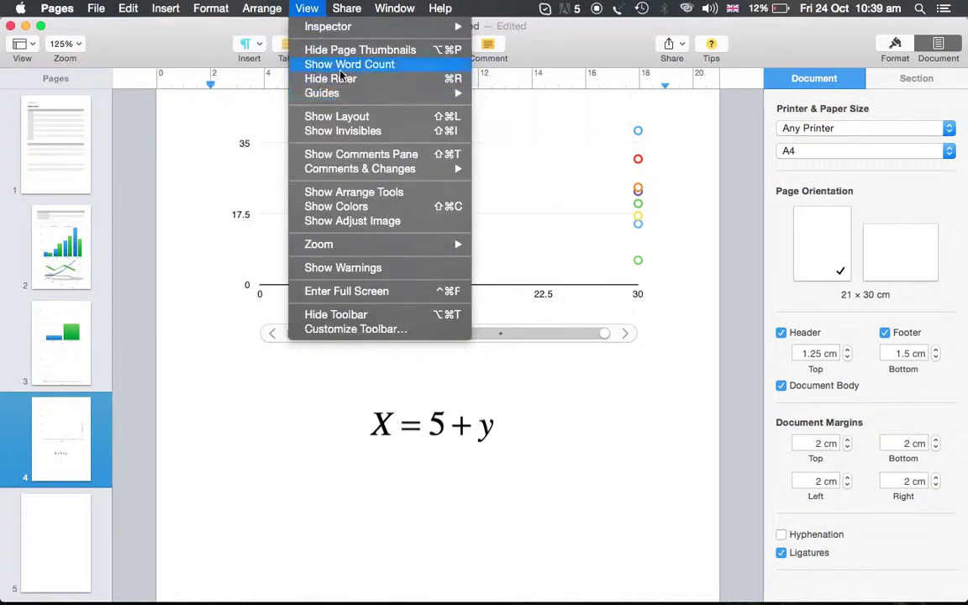
click(340, 76)
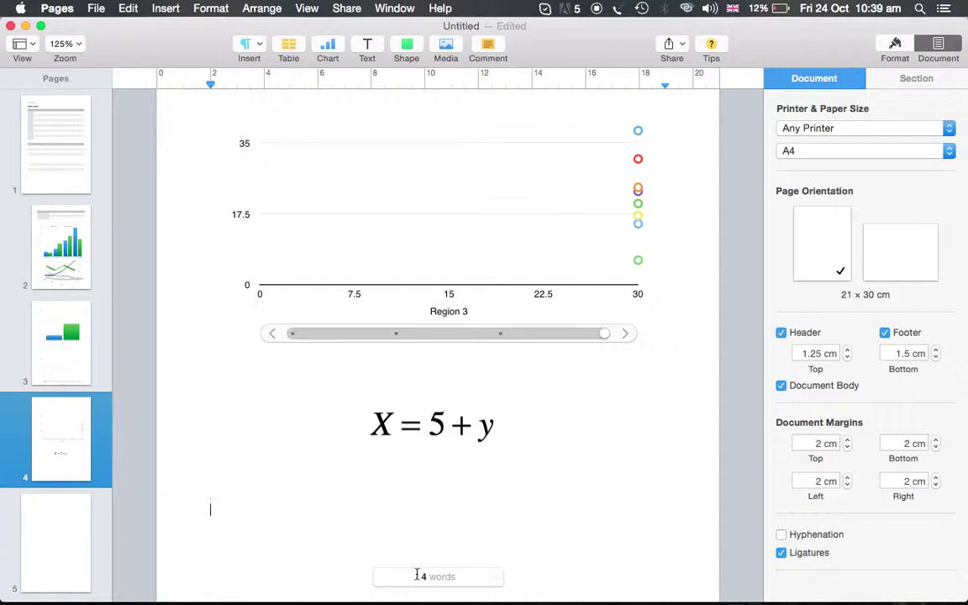
click(307, 8)
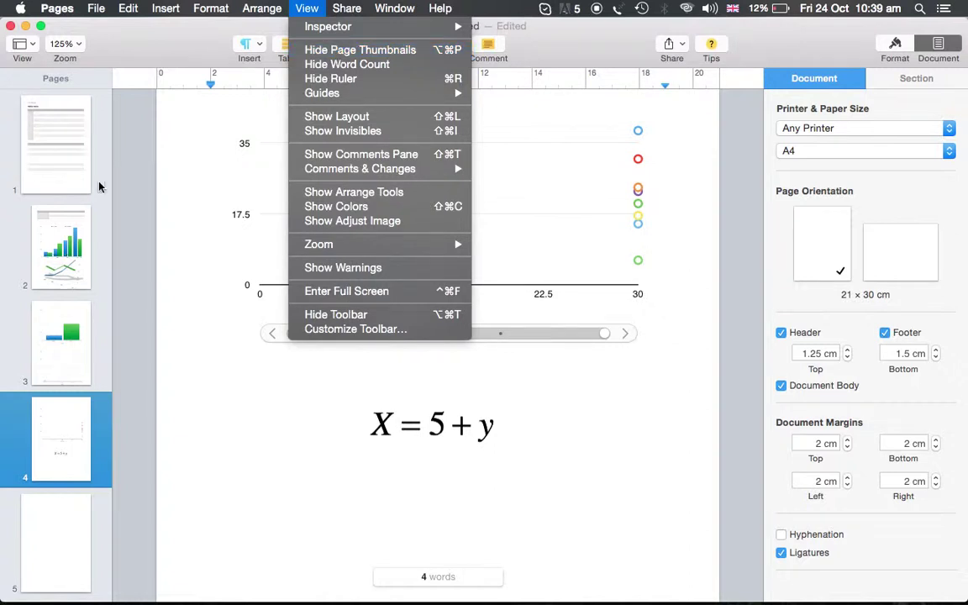
mouse_move(364, 92)
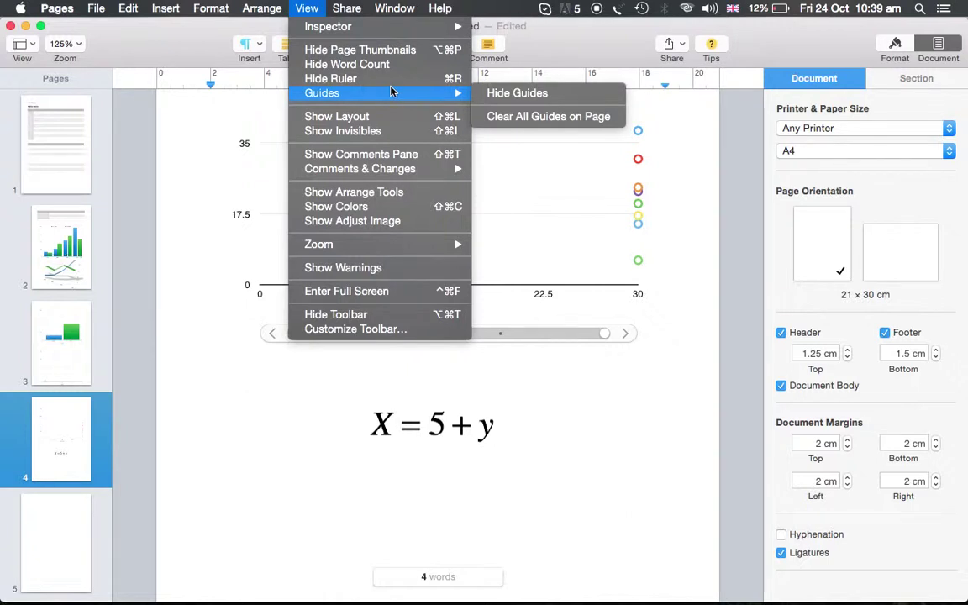
click(570, 96)
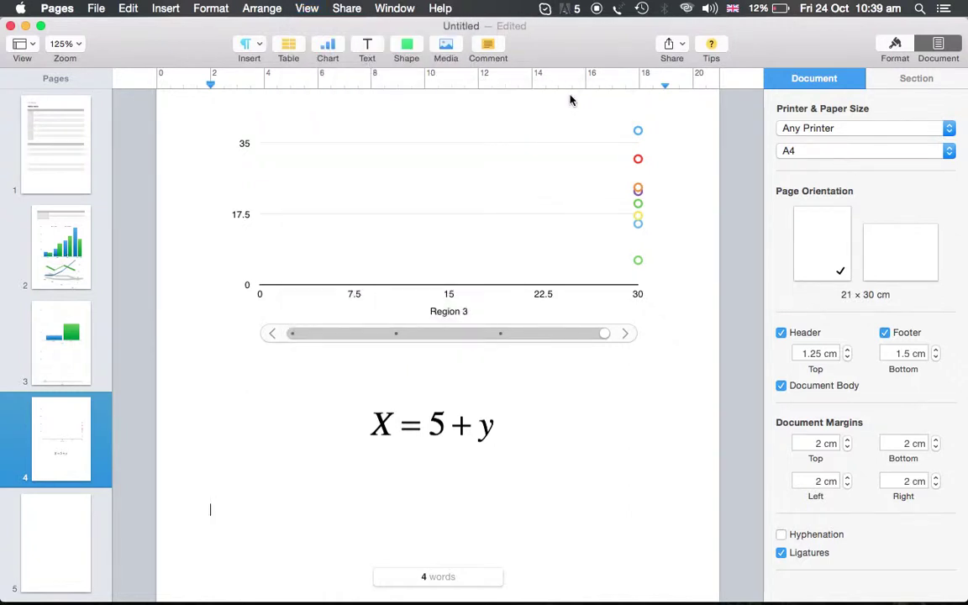
Step: Turn on View > Show Layout to outline the page boundaries
scroll(537, 126, down, 3)
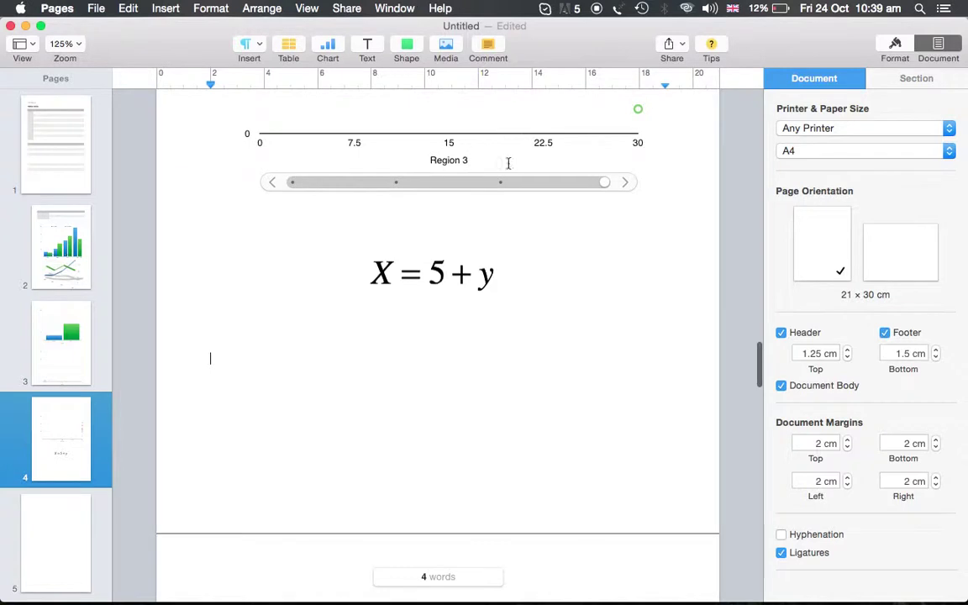
click(309, 8)
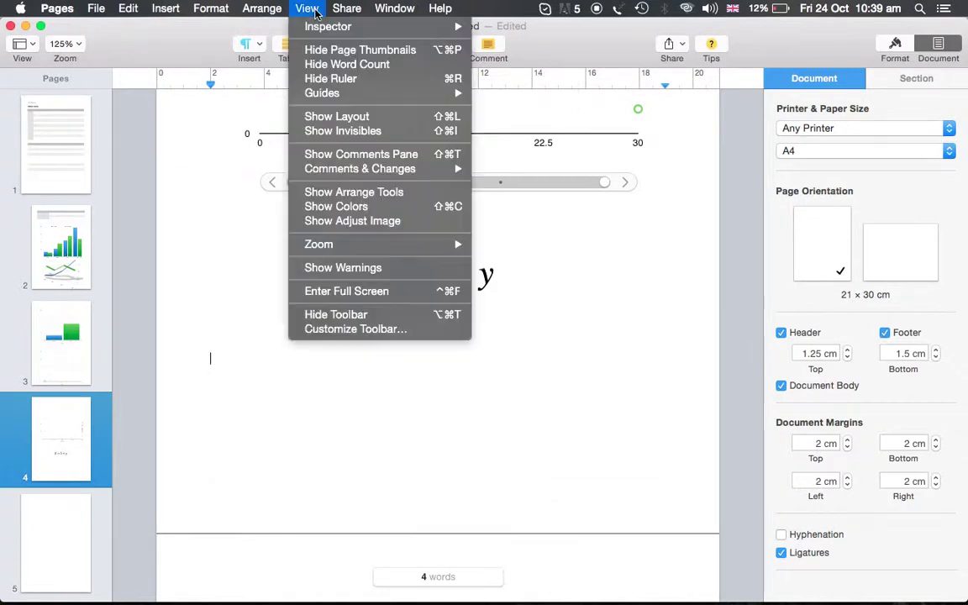
click(374, 123)
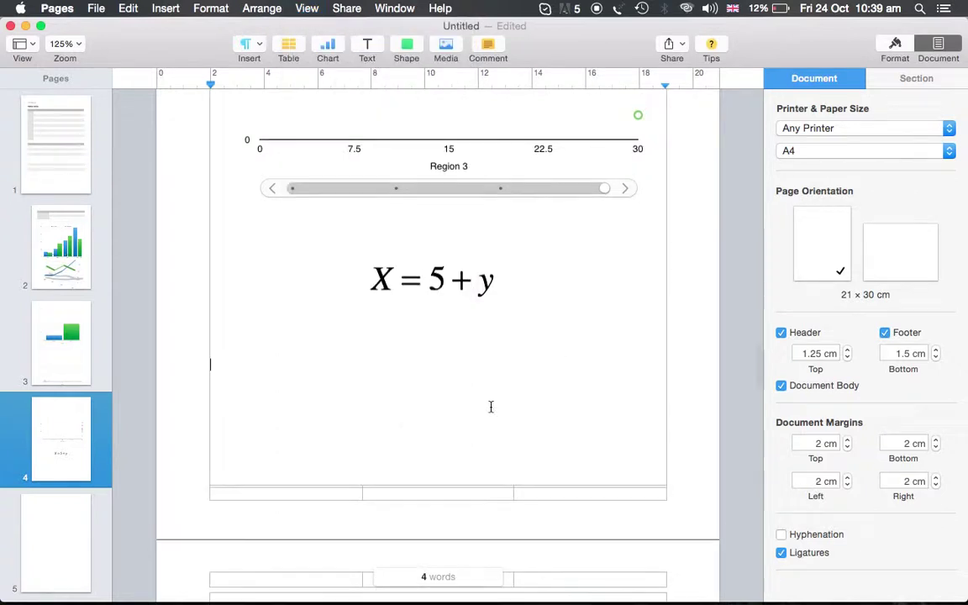
Step: Click through the left, centre and right header sections and the footer's centre and left sections
scroll(491, 404, up, 10)
click(336, 207)
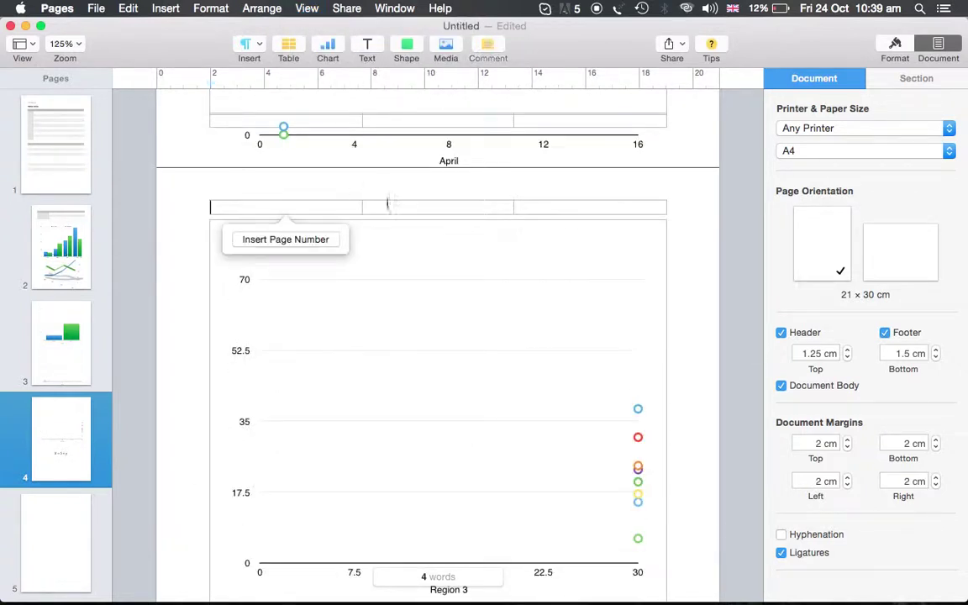
click(420, 208)
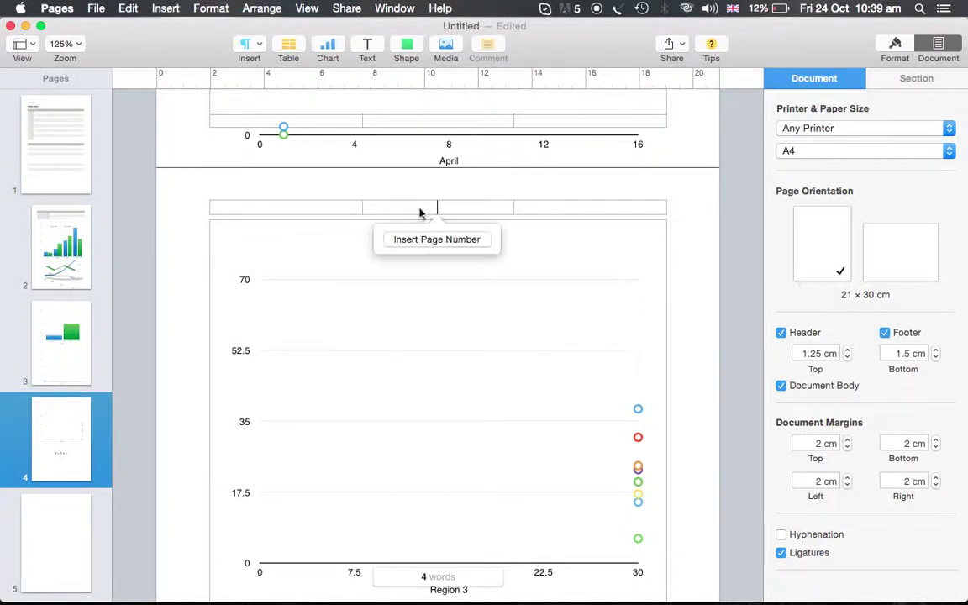
click(540, 211)
scroll(507, 262, down, 10)
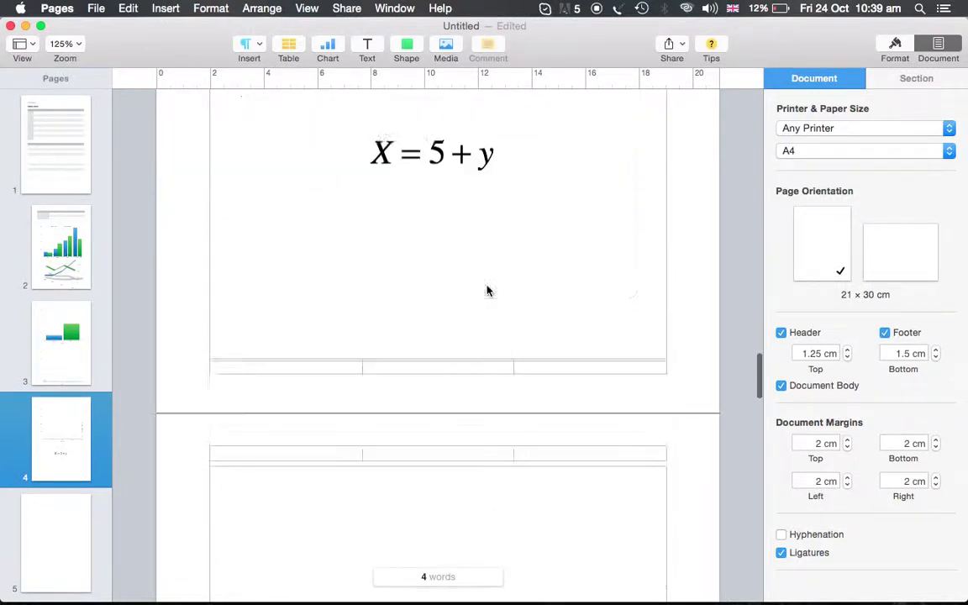
click(395, 359)
click(333, 357)
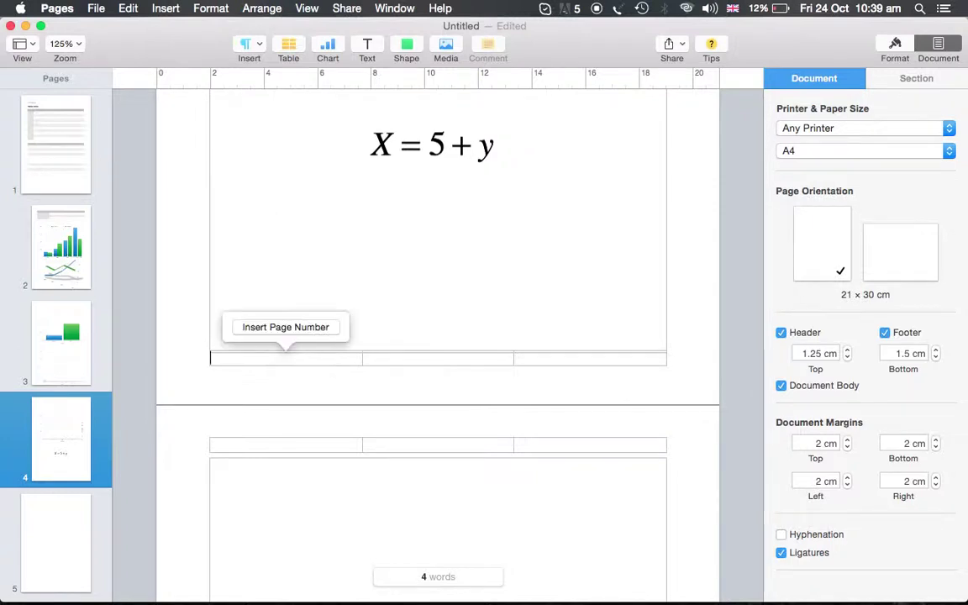
click(269, 8)
mouse_move(298, 9)
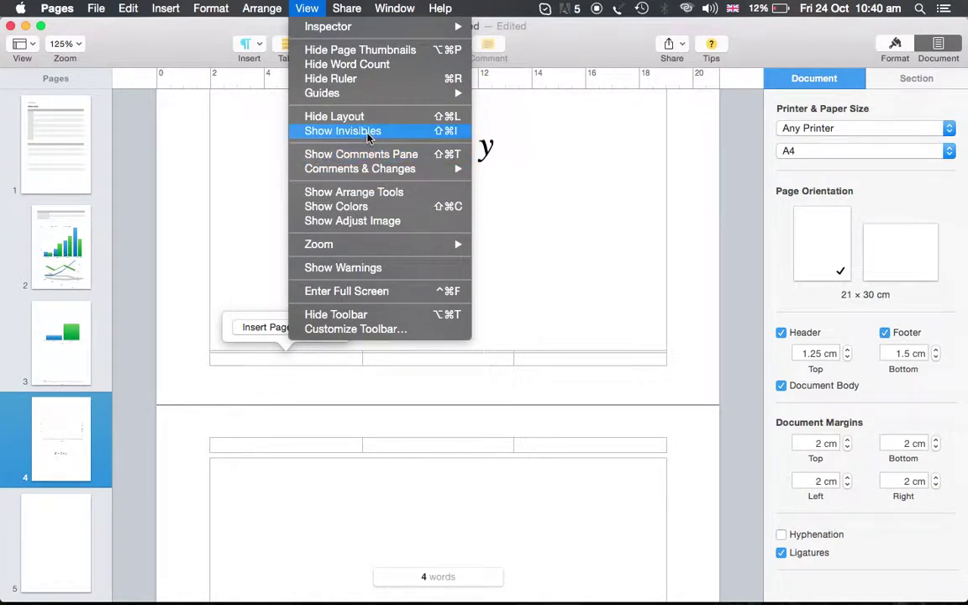
mouse_move(375, 175)
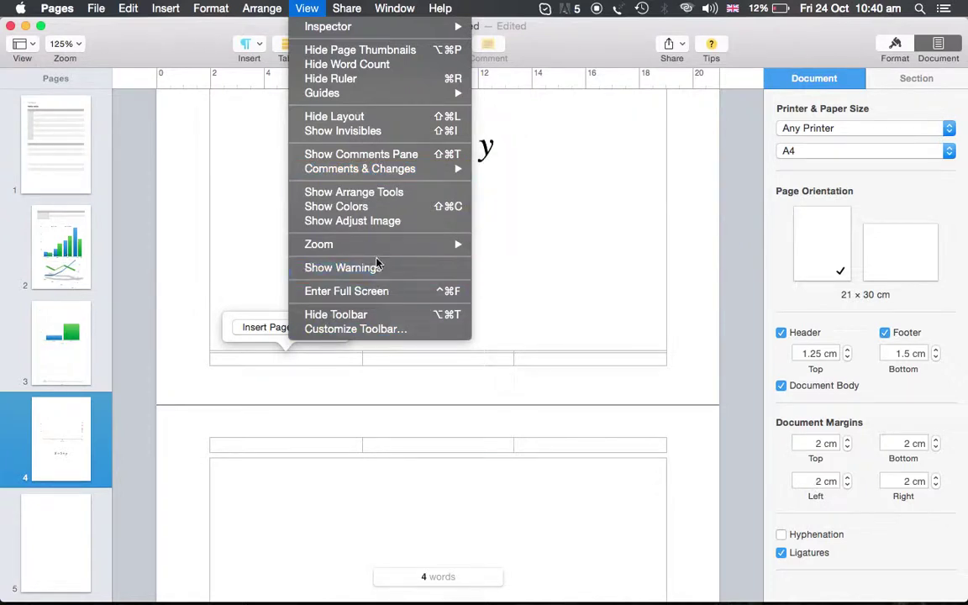
mouse_move(349, 8)
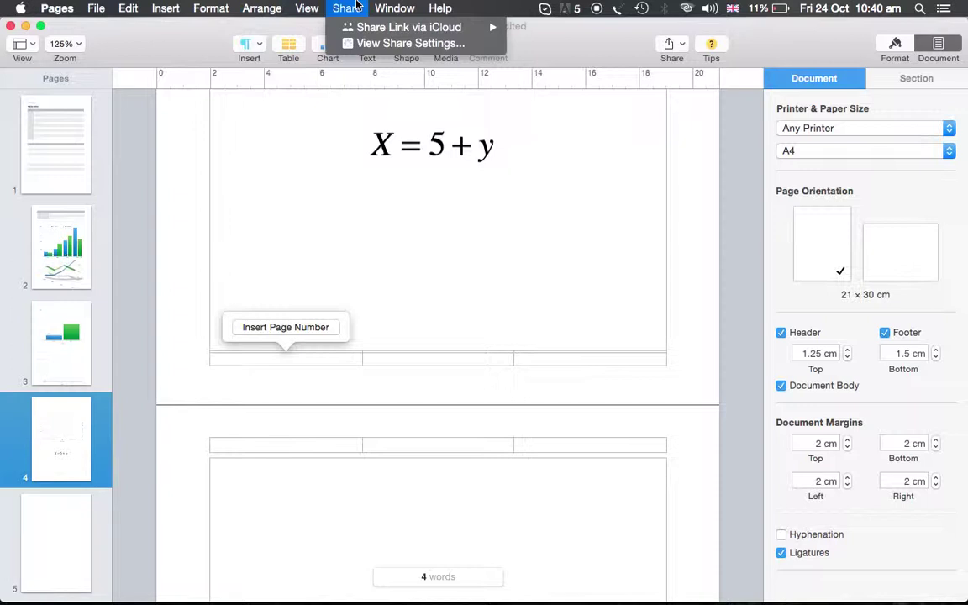
mouse_move(400, 10)
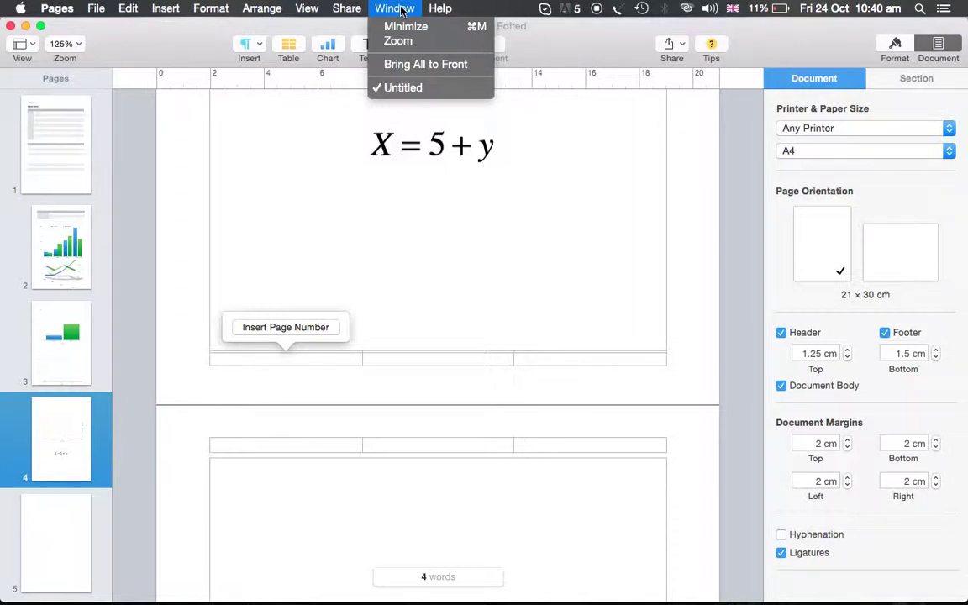
click(349, 173)
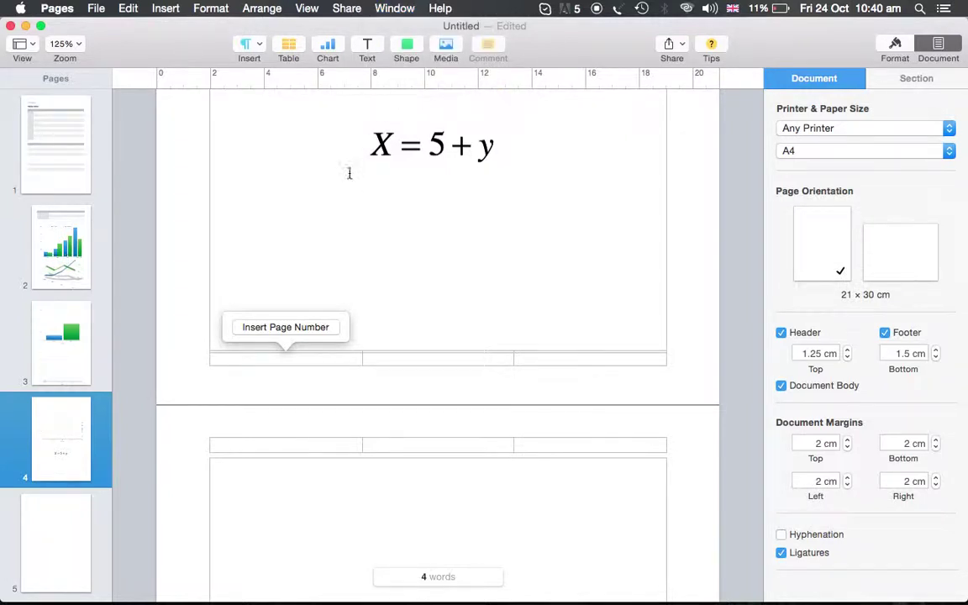
Step: Scroll through the five-page document until page 2's 3D line chart and footer area are in view
scroll(280, 266, down, 15)
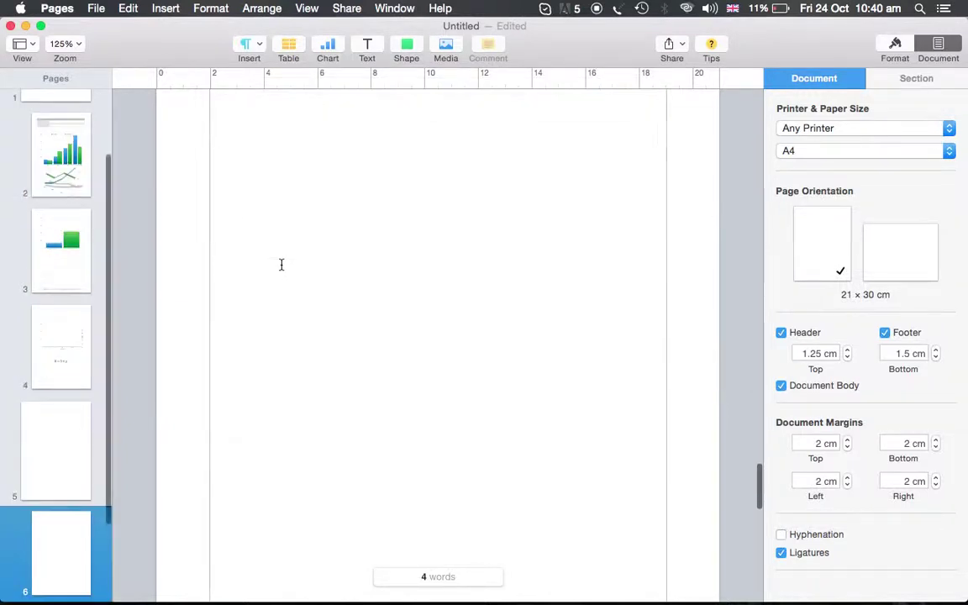
scroll(282, 265, up, 20)
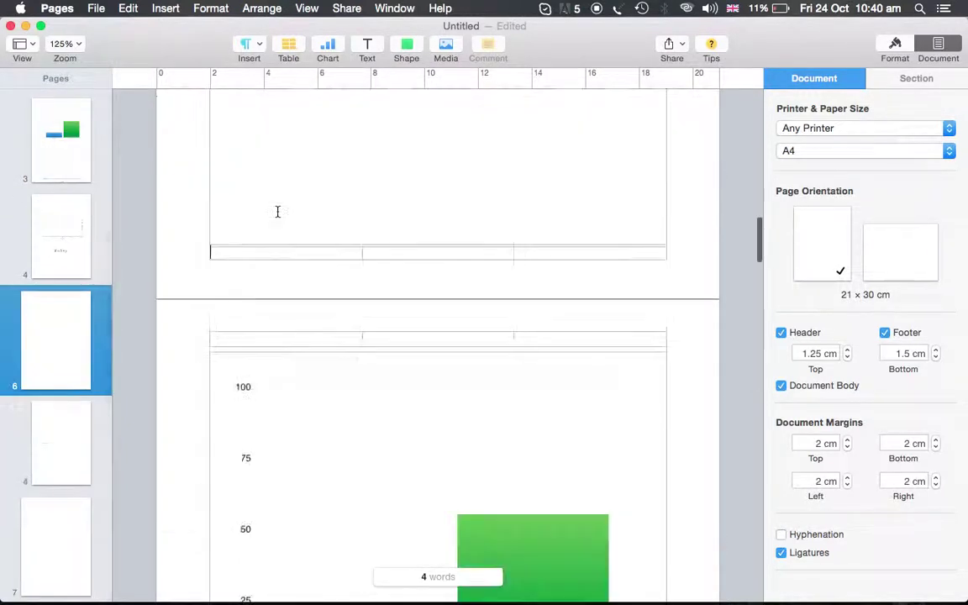
scroll(277, 212, up, 20)
scroll(287, 357, down, 5)
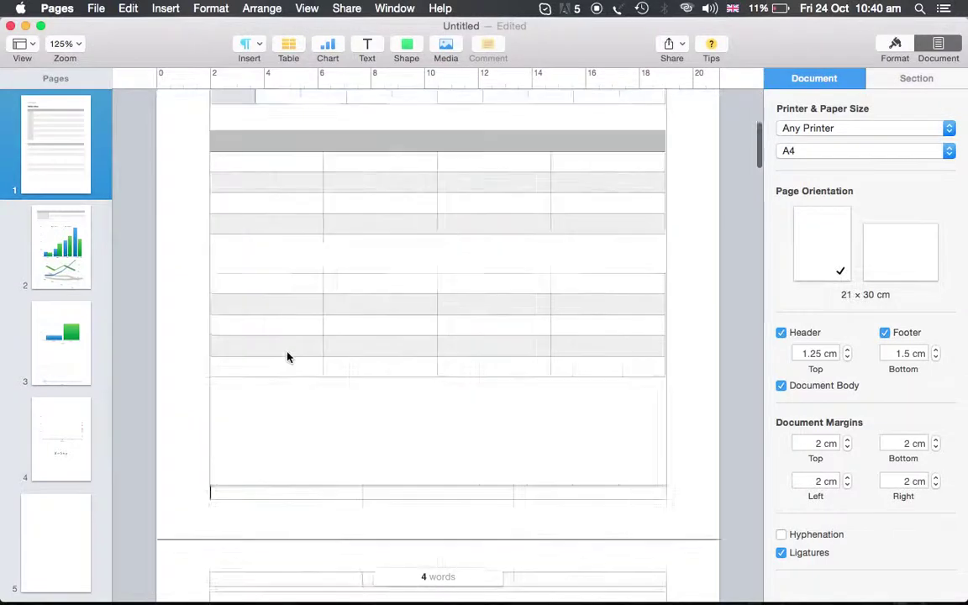
scroll(288, 357, down, 10)
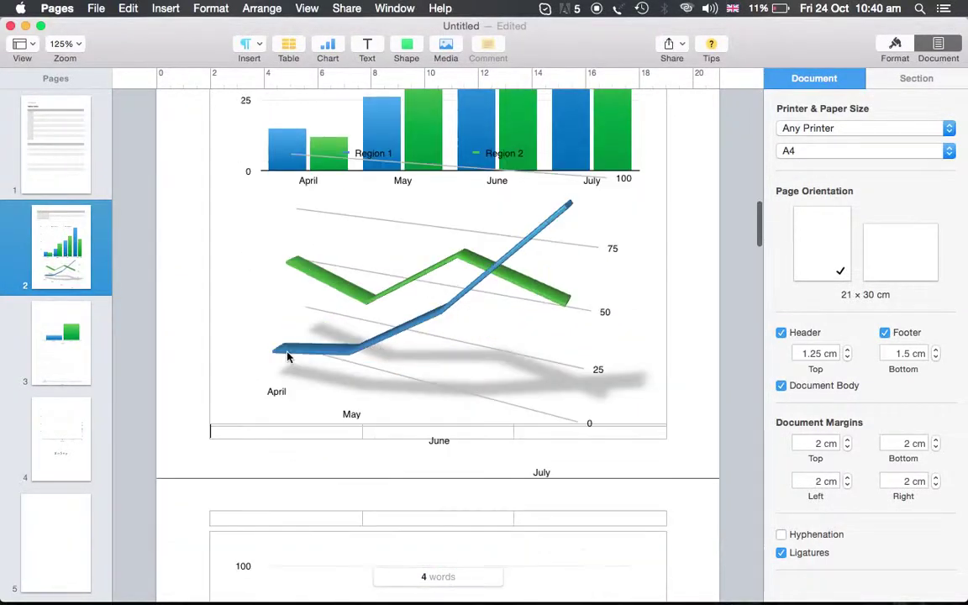
scroll(287, 357, down, 3)
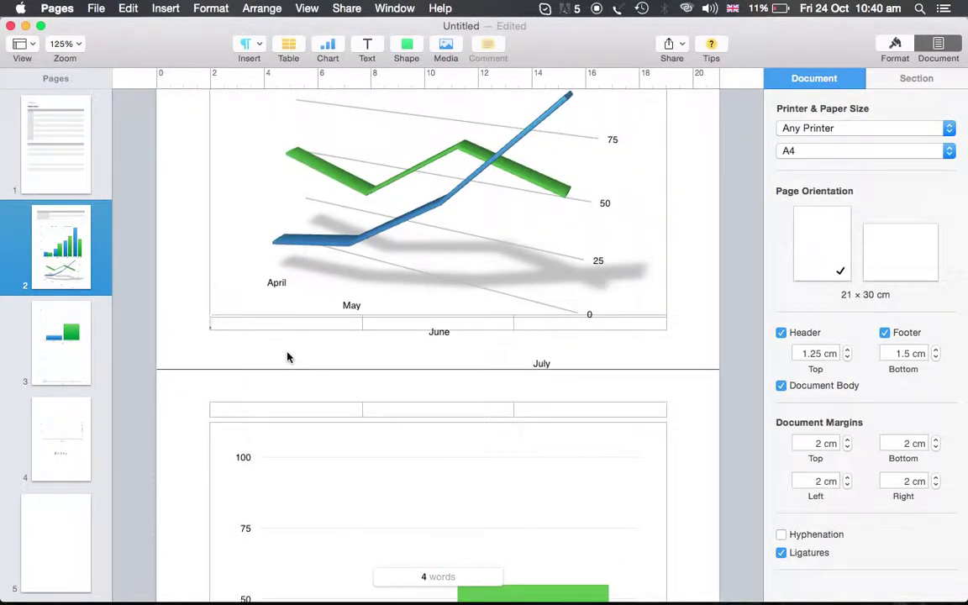